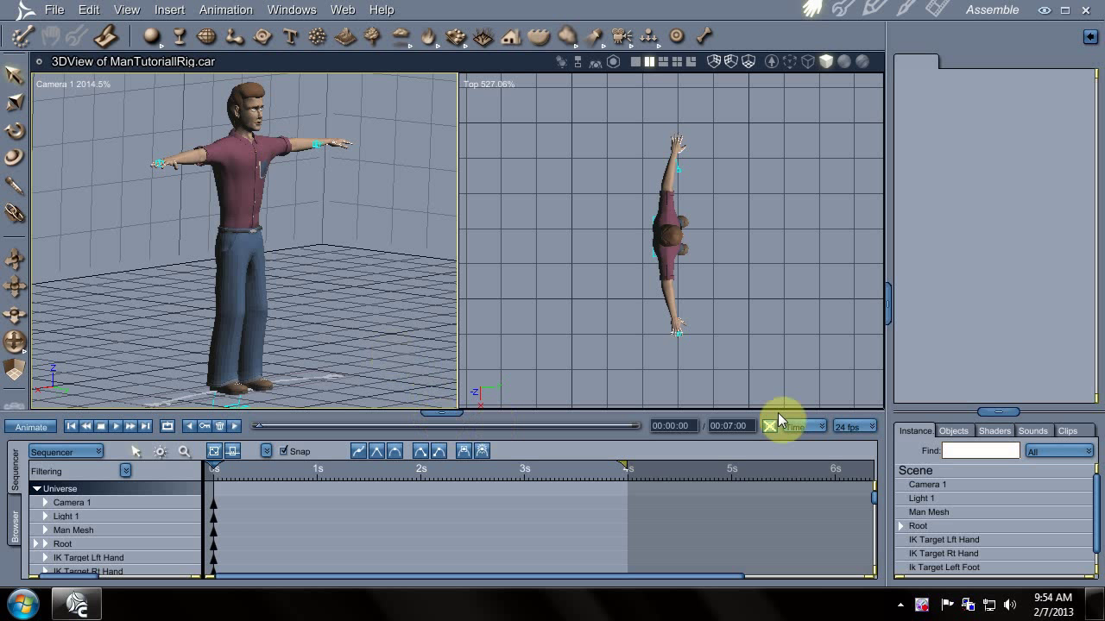
# - Change the scene's Nudge Size in the Interface settings from 1.00 ft to 0.02 ft
pyautogui.click(922, 473)
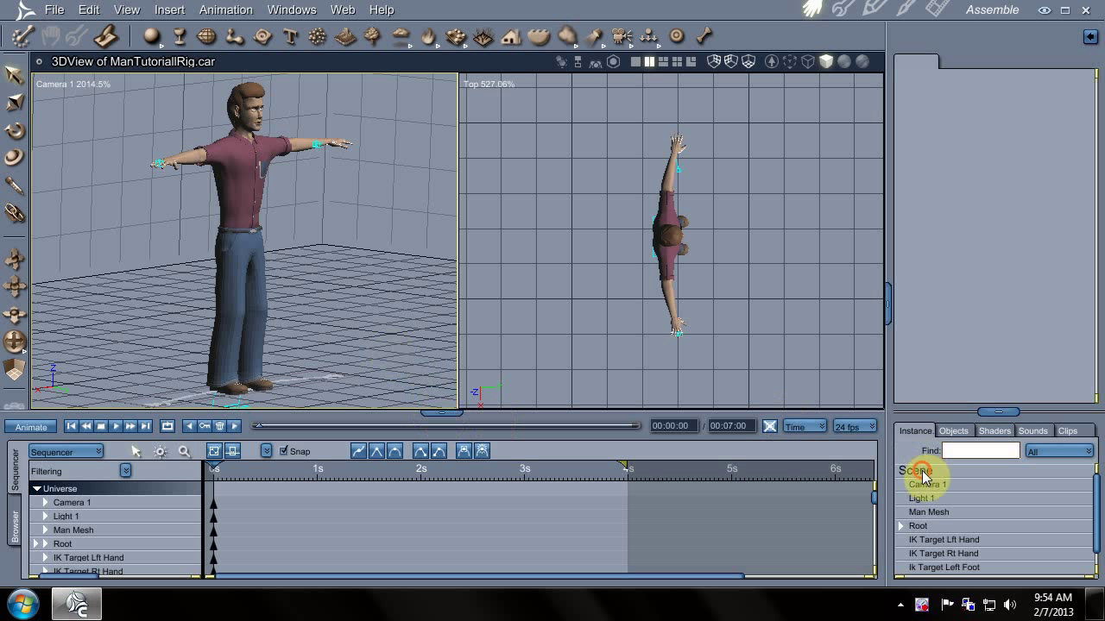
pyautogui.click(958, 66)
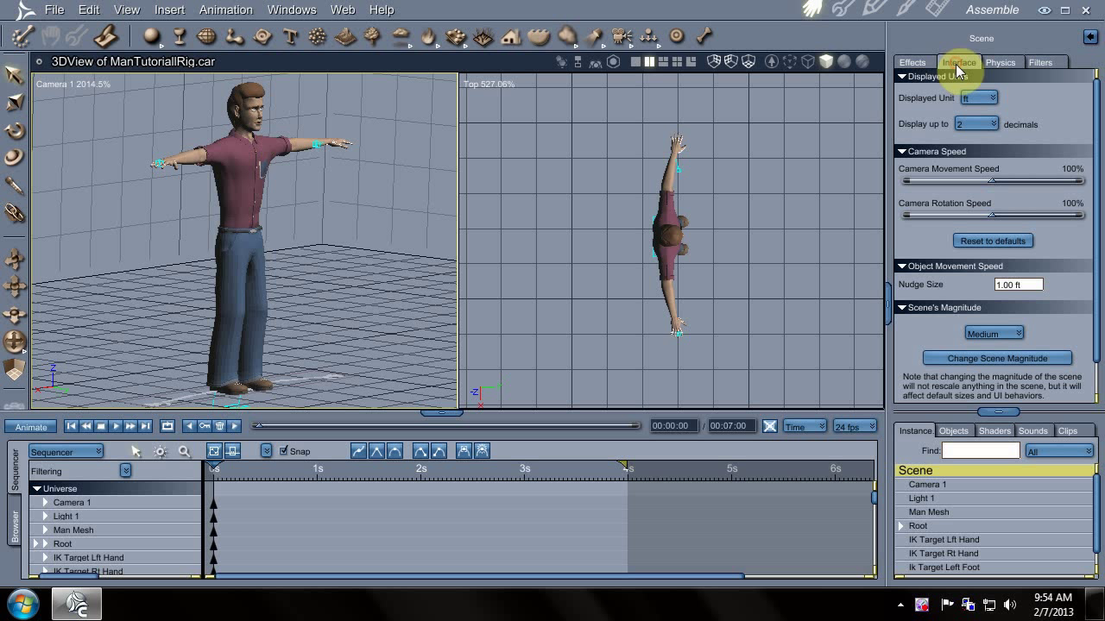
pyautogui.click(1024, 284)
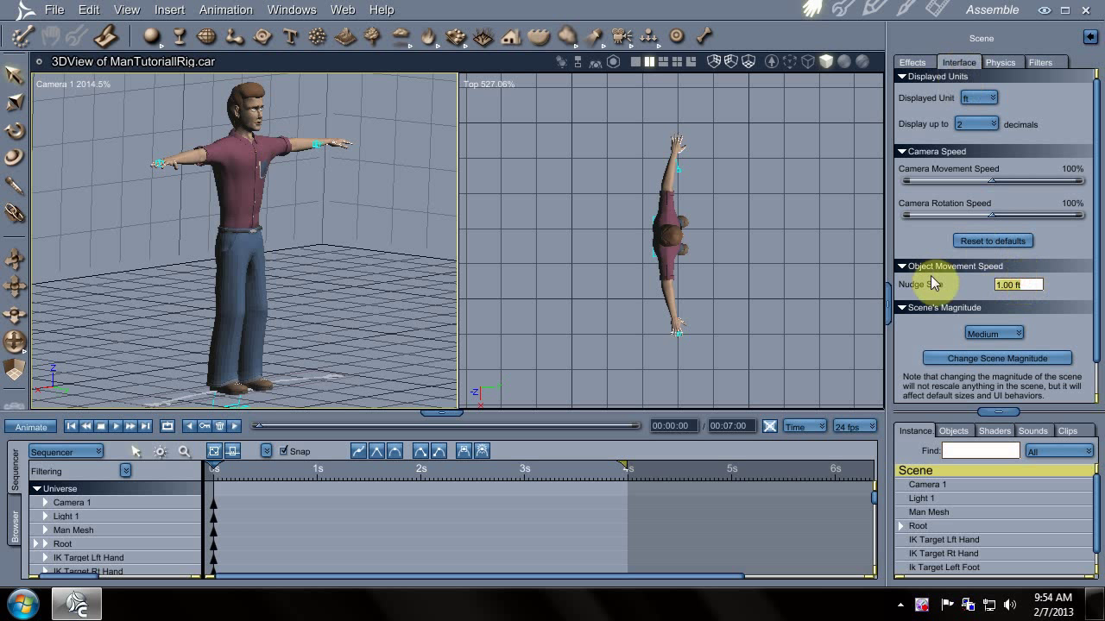
pyautogui.write('.02')
pyautogui.press('Return')
pyautogui.click(630, 296)
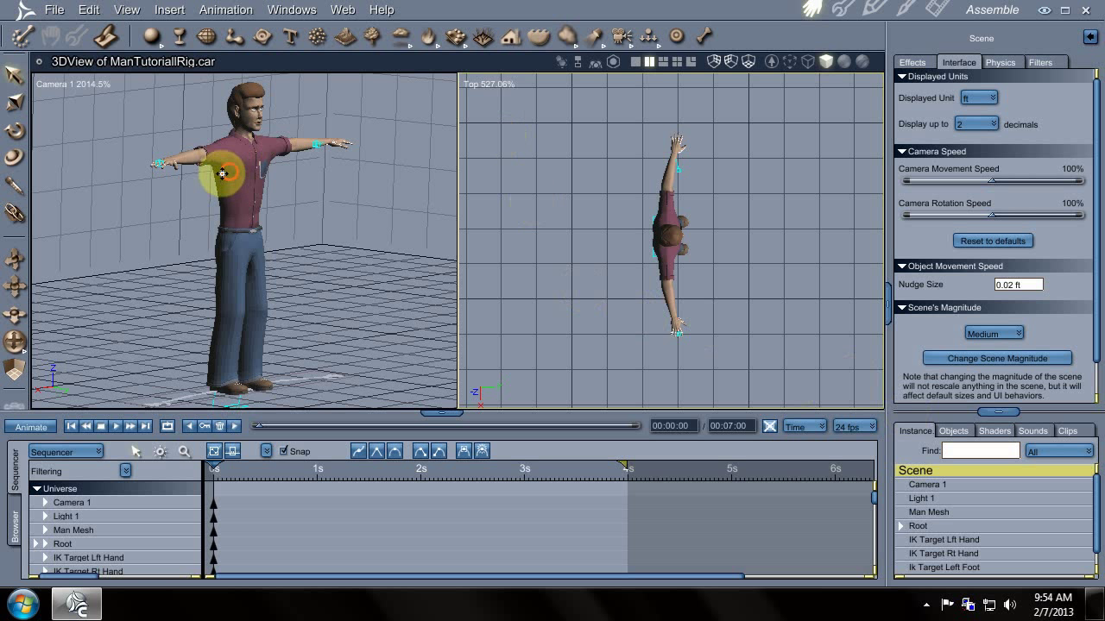
# - Select IK Target Lft Hand through IK Target Rt Foot in the Instance list and delete them
pyautogui.moveTo(222, 173); pyautogui.dragTo(446, 309)
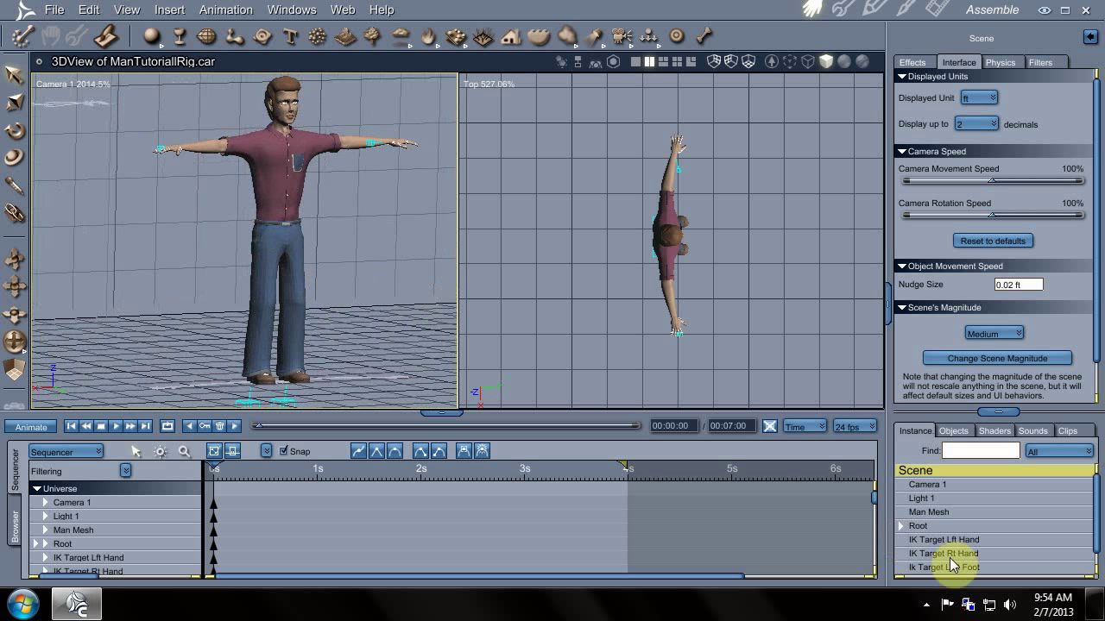
pyautogui.scroll(-1, 1083, 552)
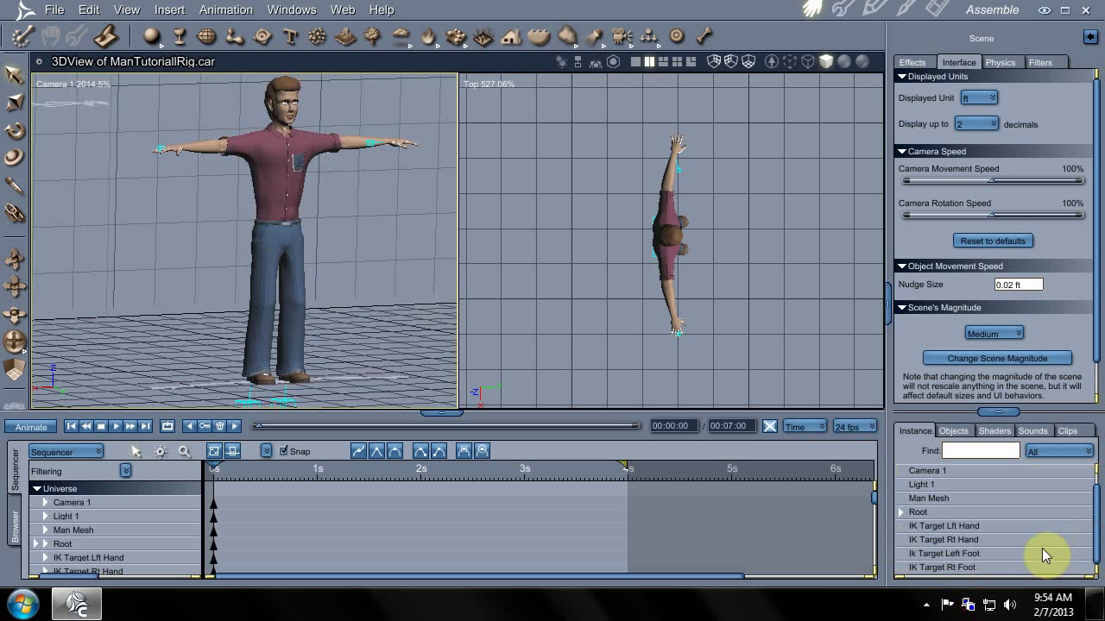
pyautogui.click(969, 527)
pyautogui.keyDown('shift'); pyautogui.click(966, 553); pyautogui.keyUp('shift')
pyautogui.keyDown('shift'); pyautogui.click(962, 567); pyautogui.keyUp('shift')
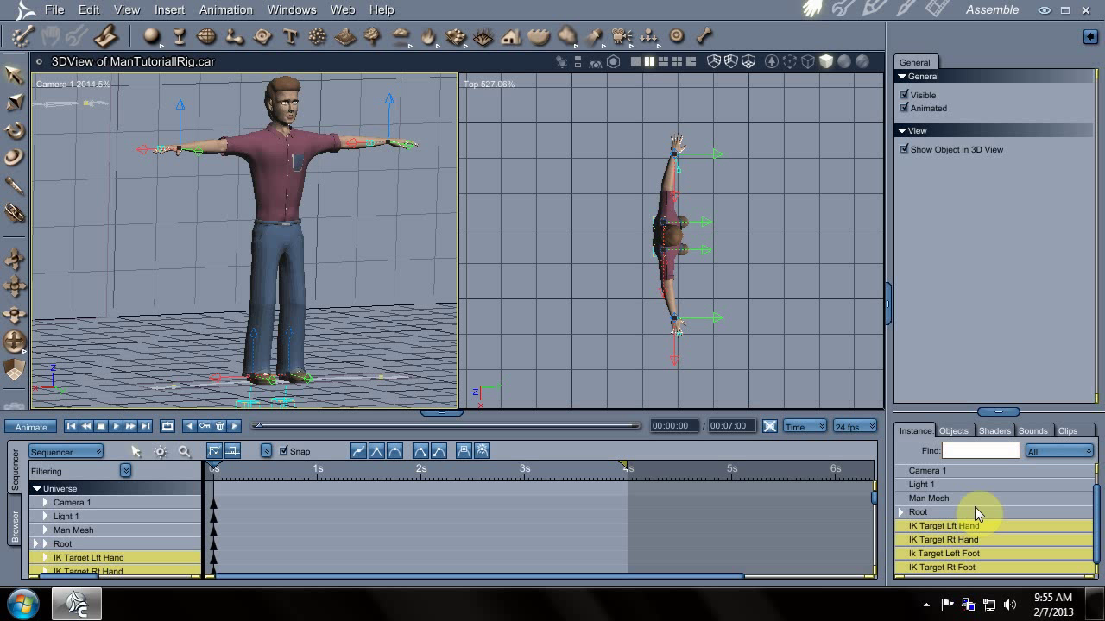
pyautogui.press('Delete')
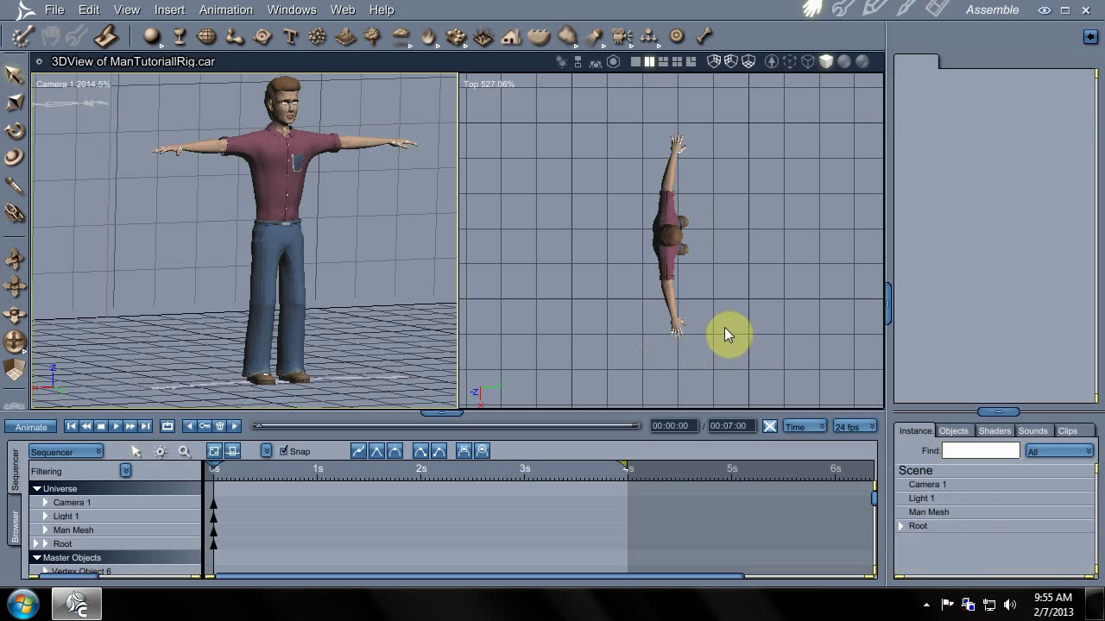
# - Uncheck Visible on Man Mesh, then zoom in on the legs and select the right foot bone
pyautogui.click(926, 515)
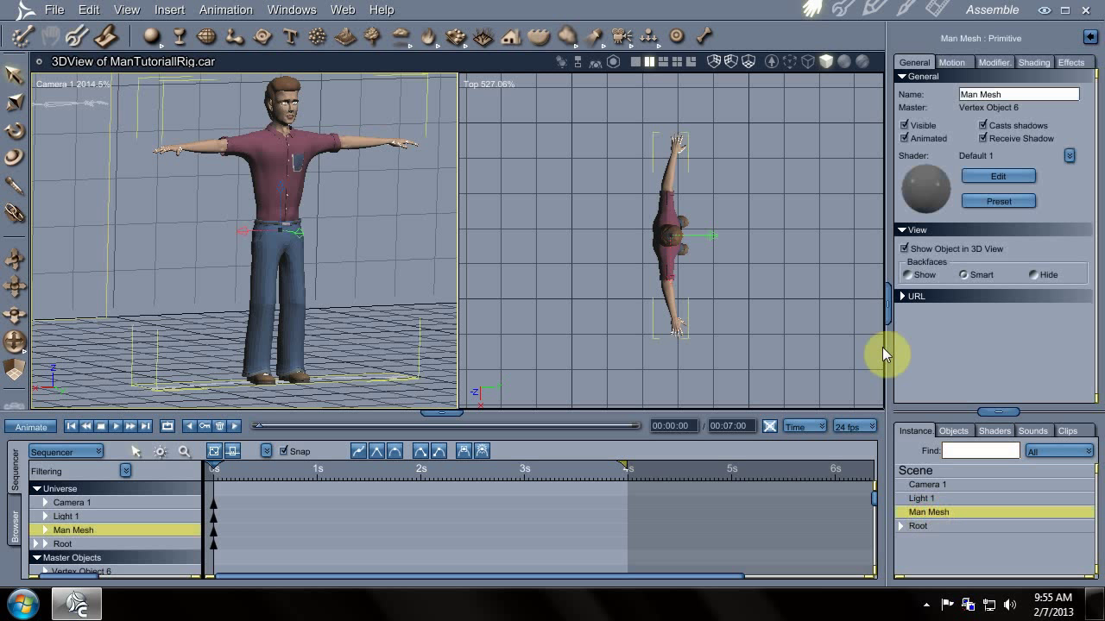
pyautogui.click(902, 126)
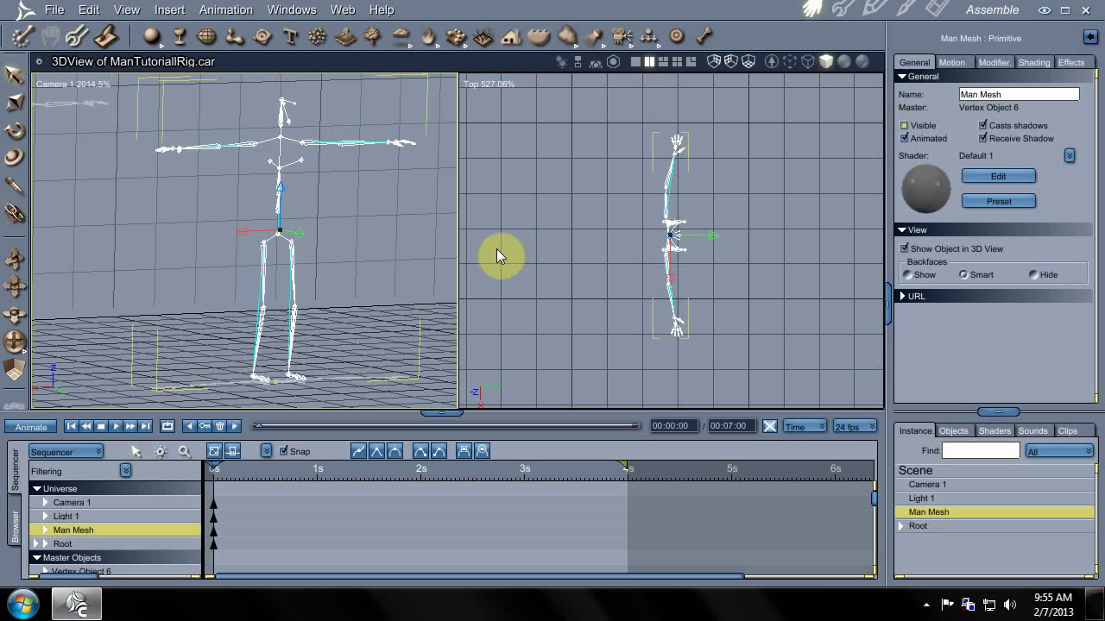
pyautogui.scroll(2, 301, 297)
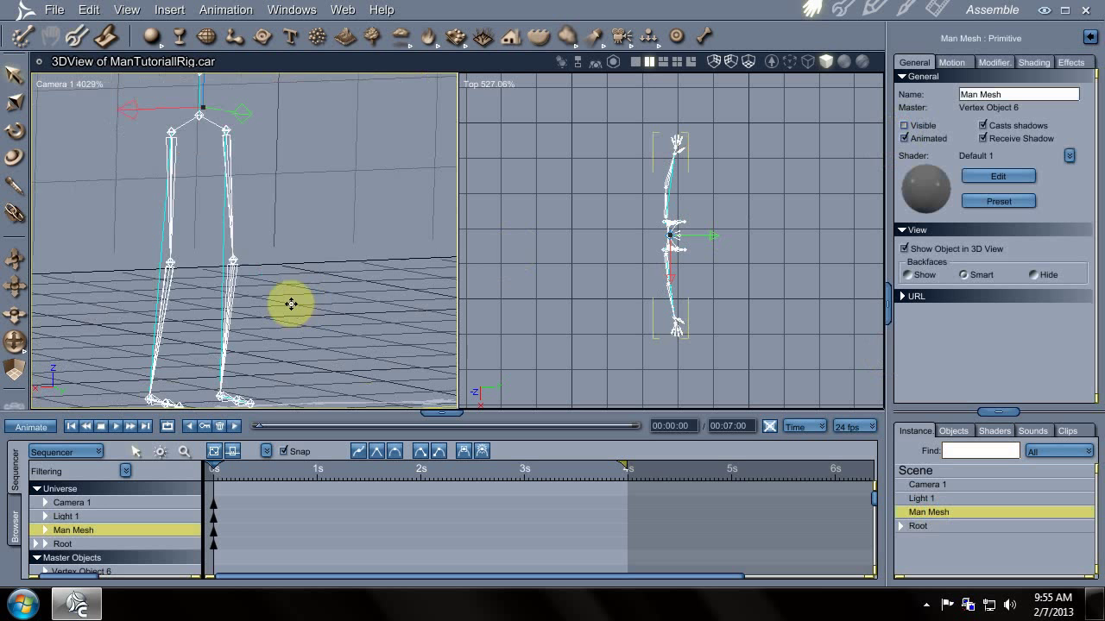
pyautogui.scroll(2, 348, 240)
pyautogui.moveTo(349, 240)
pyautogui.mouseDown()
pyautogui.moveTo(365, 239)
pyautogui.moveTo(353, 262)
pyautogui.mouseUp()
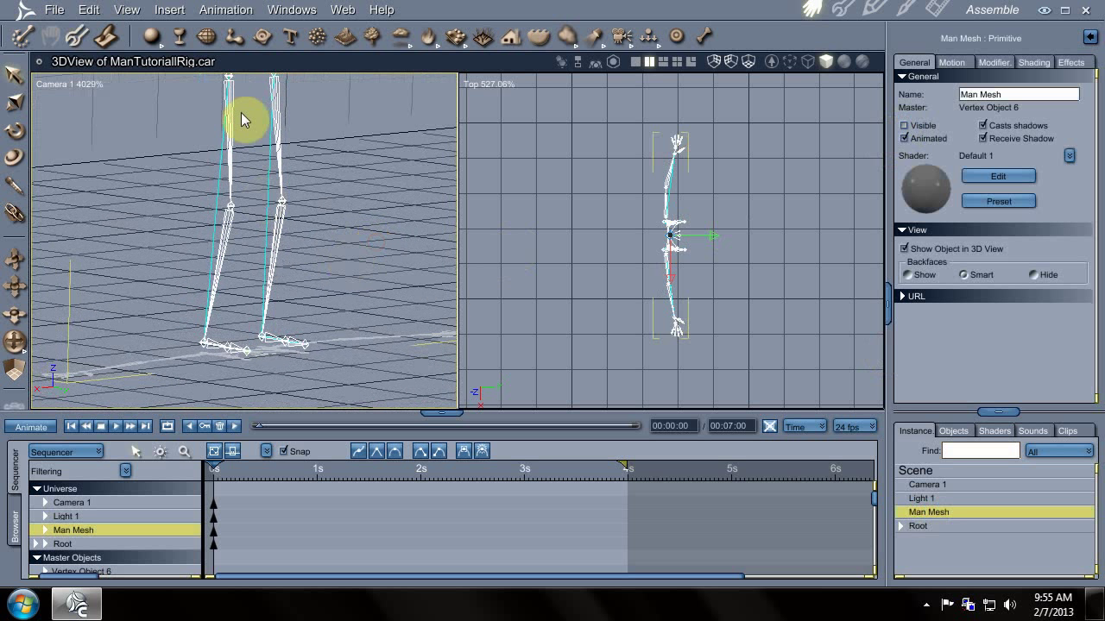
pyautogui.click(206, 349)
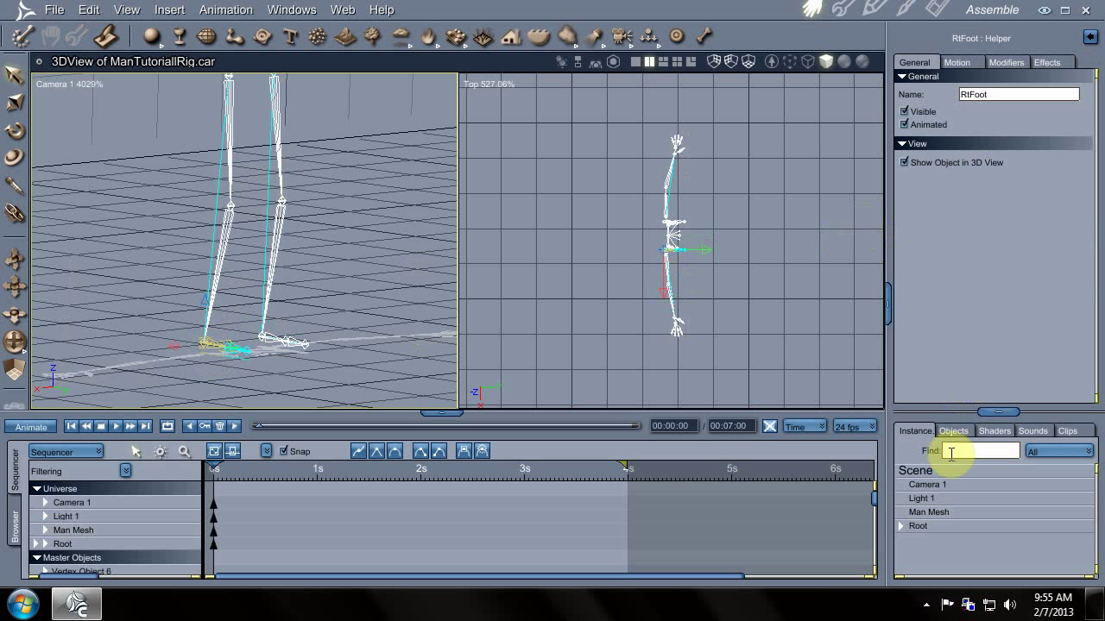
# - Delete the IK Terminator and Inverse Kinematics modifiers from the right and left foot bones
pyautogui.click(991, 62)
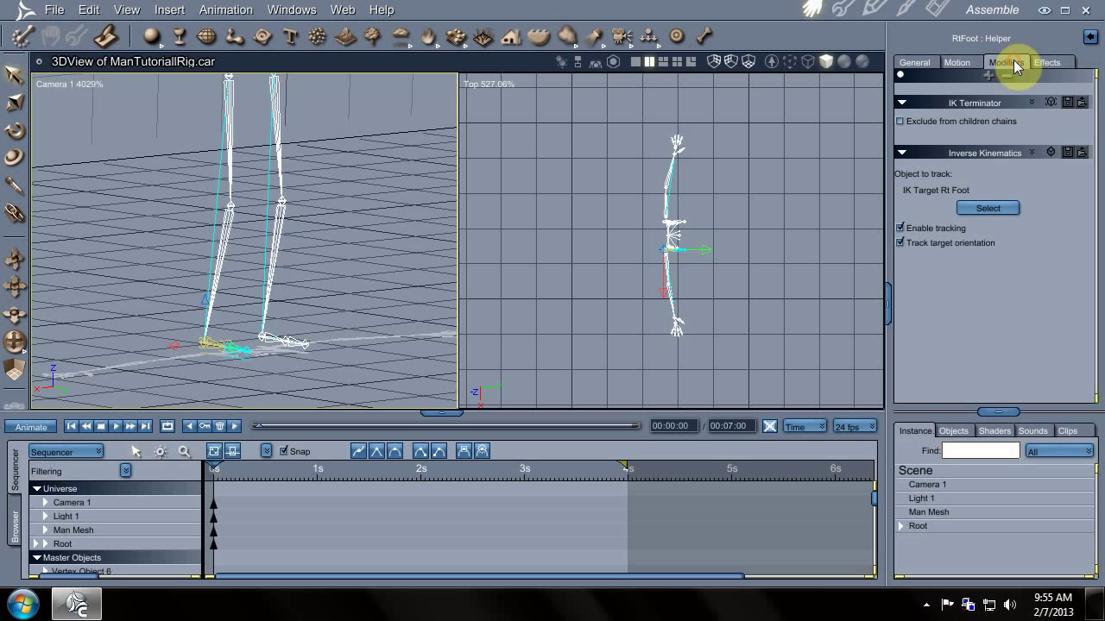
pyautogui.click(937, 106)
pyautogui.click(926, 155)
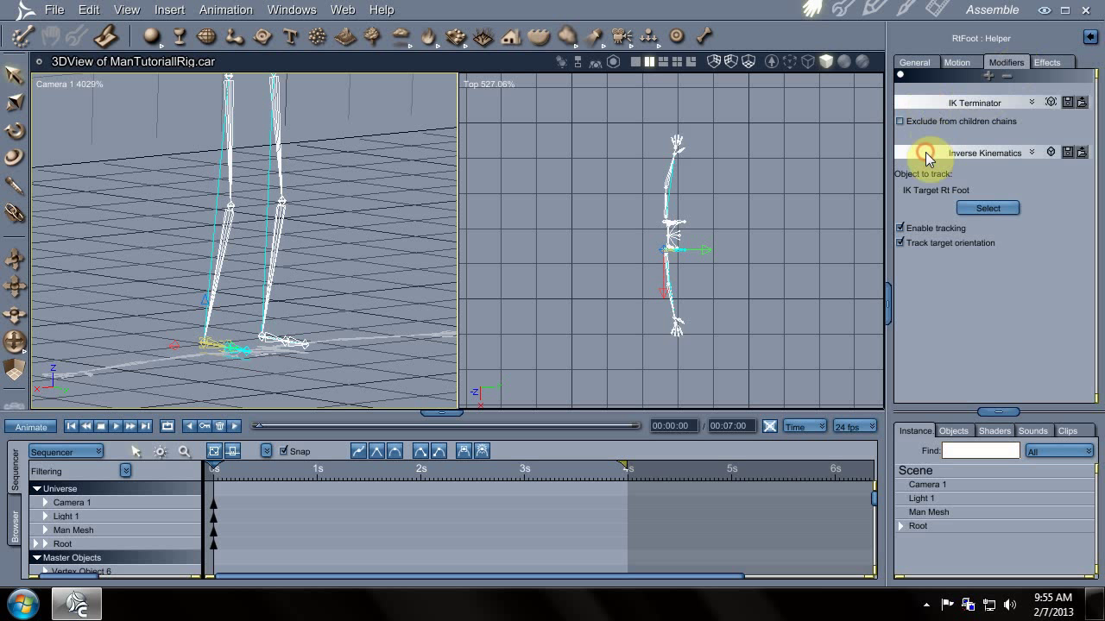
pyautogui.press('Delete')
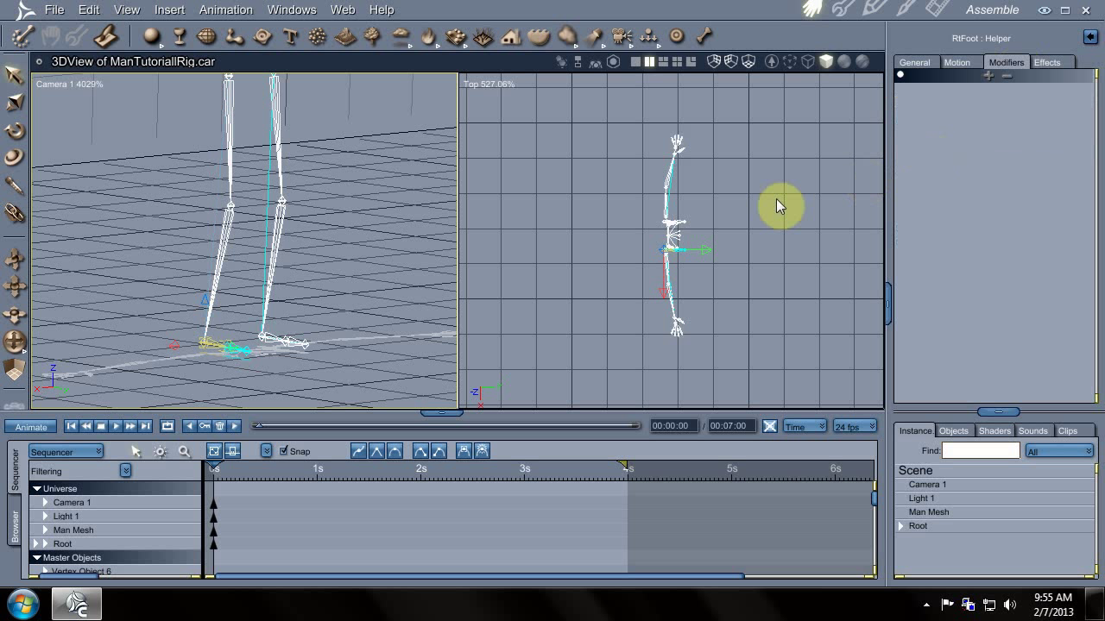
pyautogui.click(263, 343)
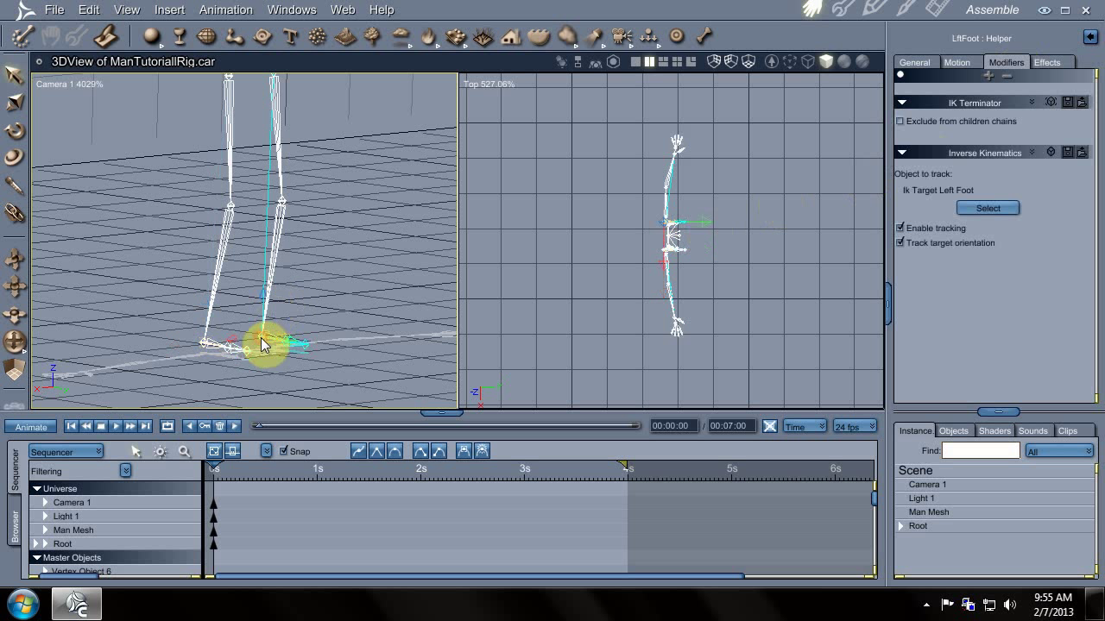
pyautogui.click(921, 105)
pyautogui.keyDown('shift'); pyautogui.click(933, 154); pyautogui.keyUp('shift')
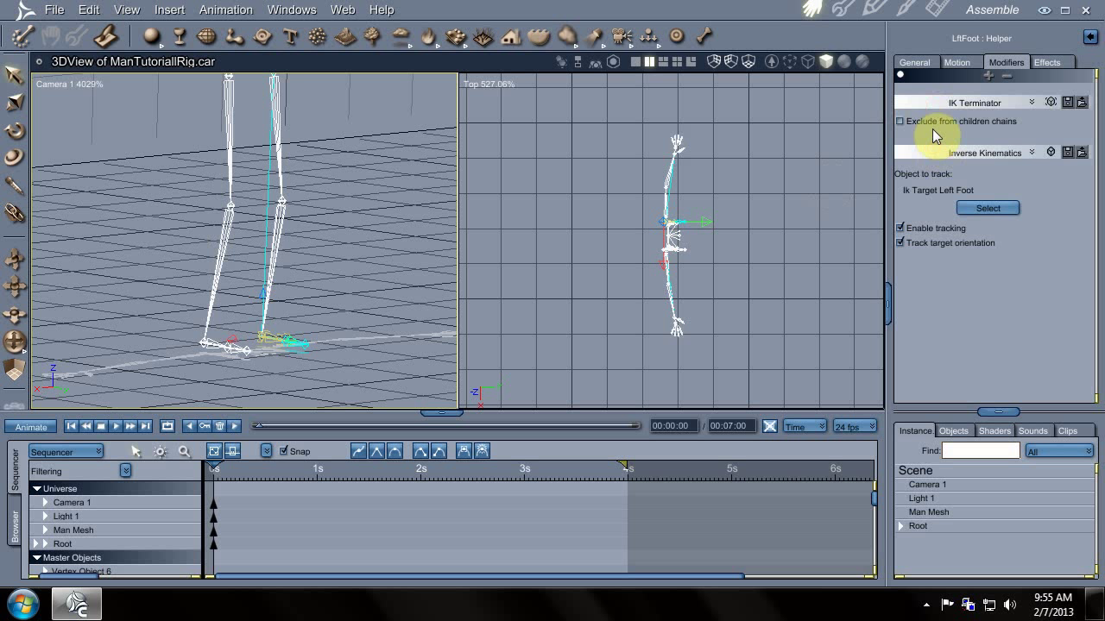
pyautogui.press('Delete')
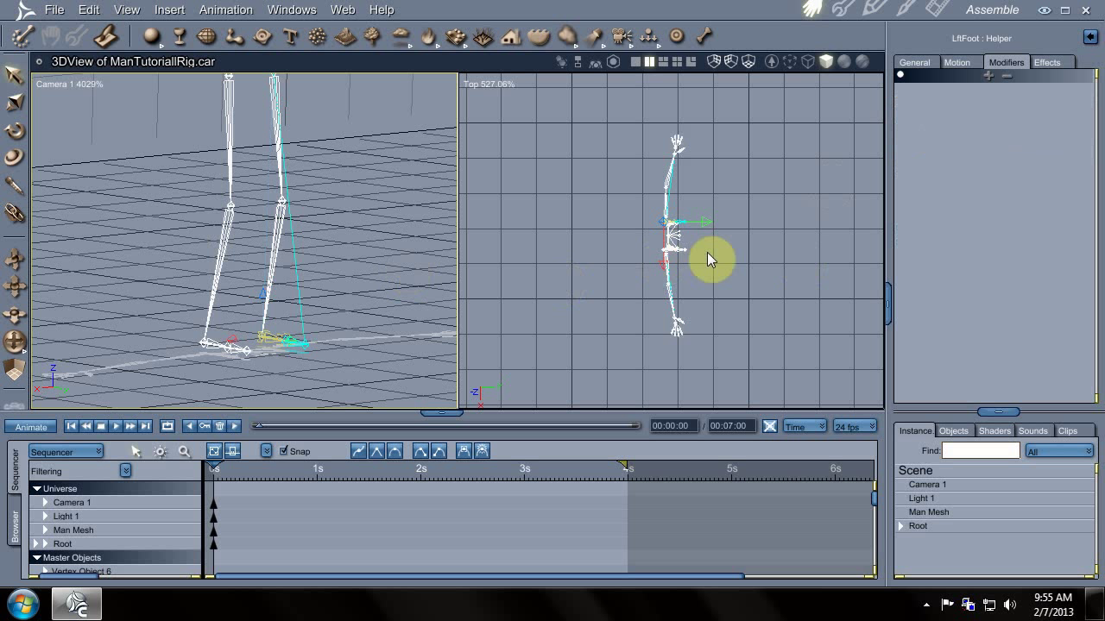
# - Delete the IK Terminator and Inverse Kinematics modifiers from the right and left wrist bones
pyautogui.moveTo(715, 129); pyautogui.dragTo(617, 348)
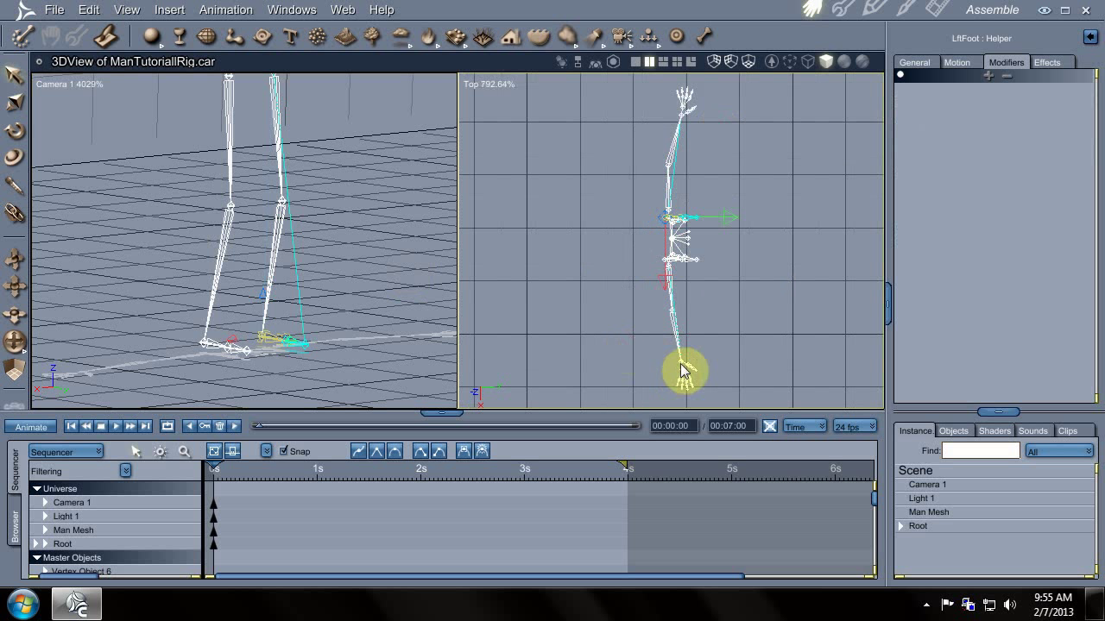
pyautogui.click(681, 364)
pyautogui.click(919, 101)
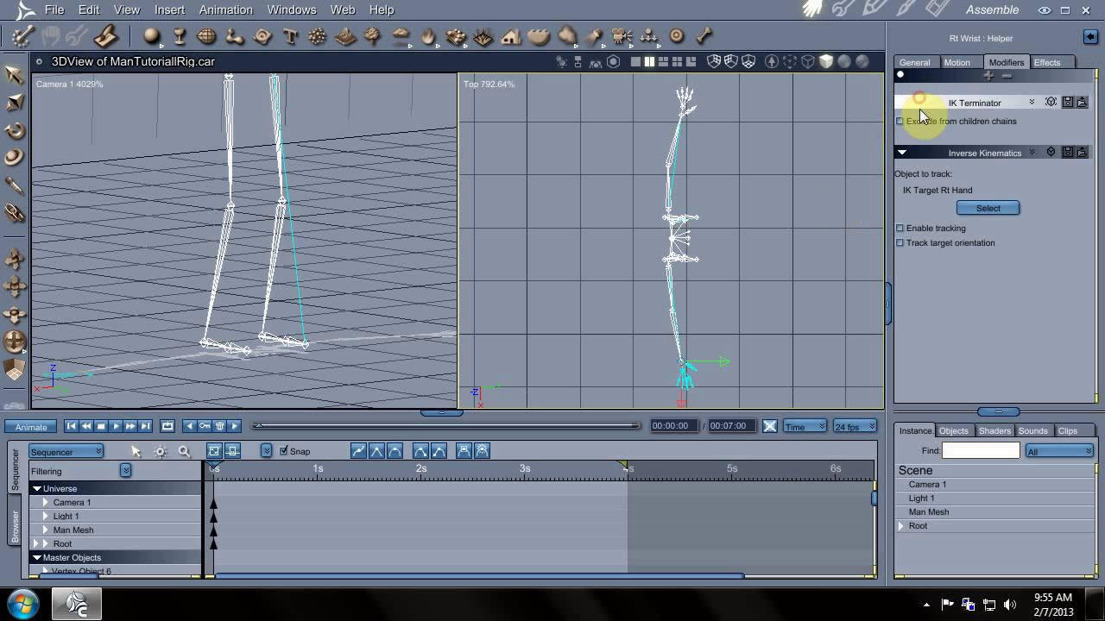
pyautogui.keyDown('shift'); pyautogui.click(924, 152); pyautogui.keyUp('shift')
pyautogui.press('Delete')
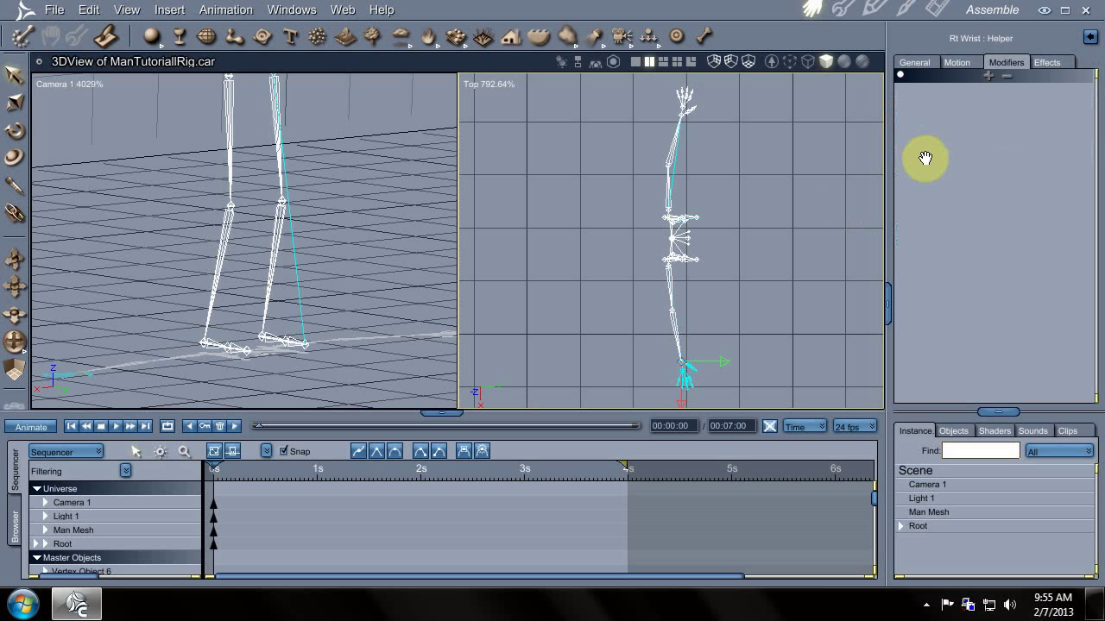
pyautogui.click(682, 118)
pyautogui.click(929, 101)
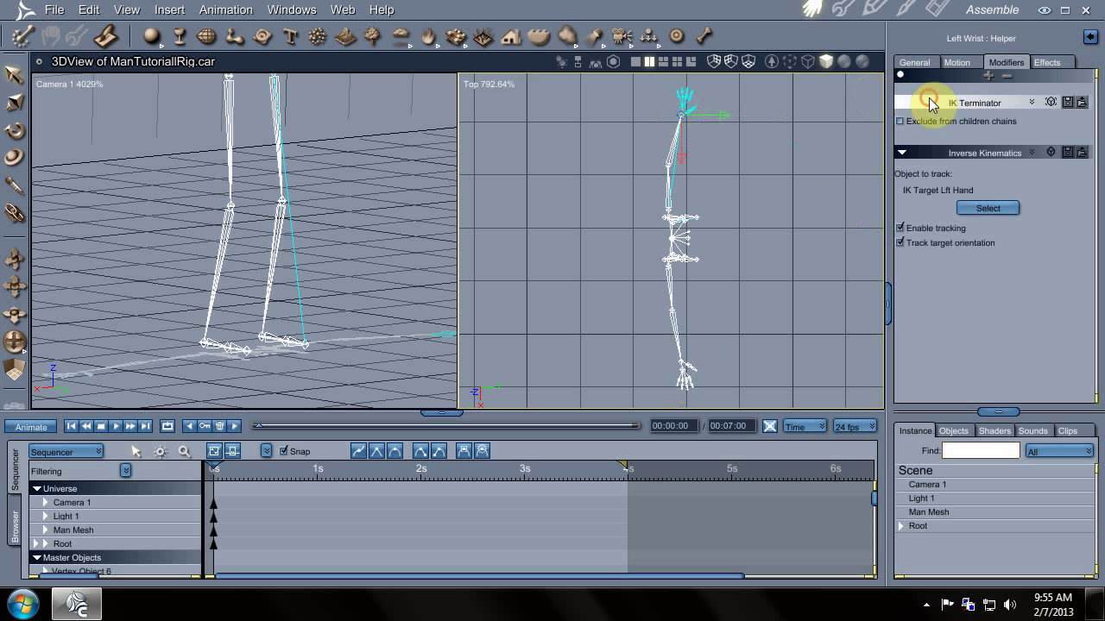
pyautogui.keyDown('shift'); pyautogui.click(925, 154); pyautogui.keyUp('shift')
pyautogui.press('Delete')
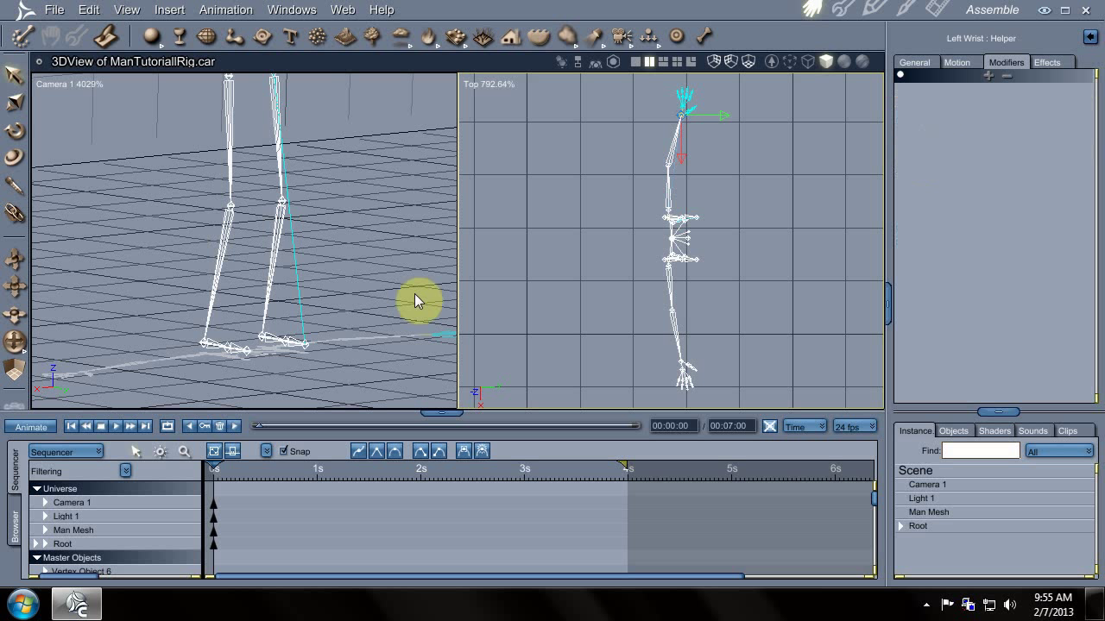
# - Delete the IK Terminator and Inverse Kinematics modifiers from the left toe bone
pyautogui.click(305, 344)
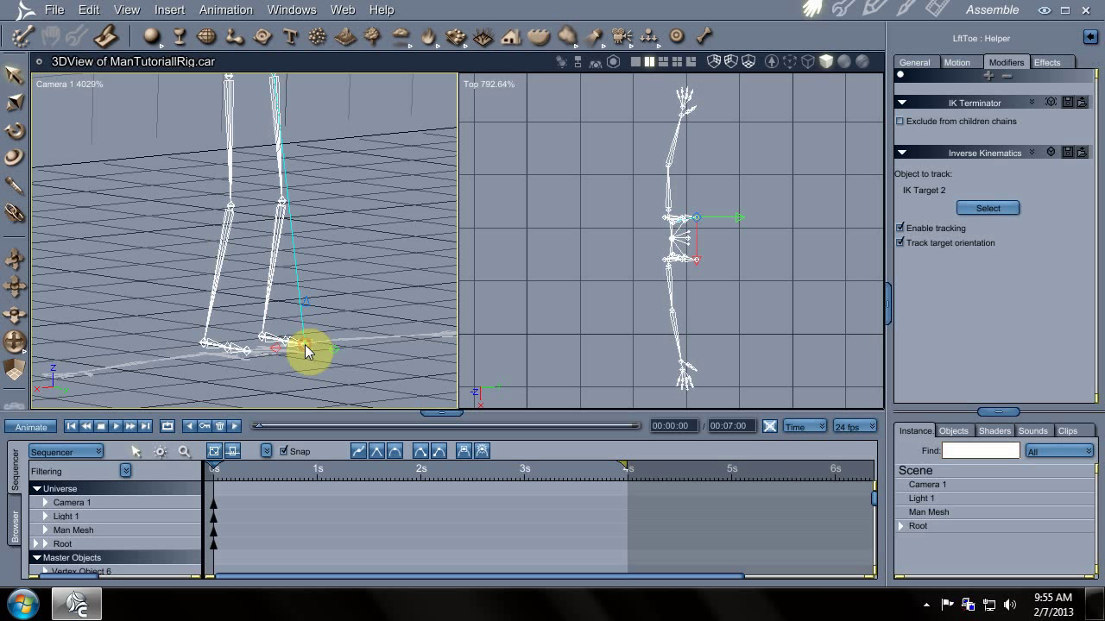
pyautogui.click(923, 101)
pyautogui.click(927, 154)
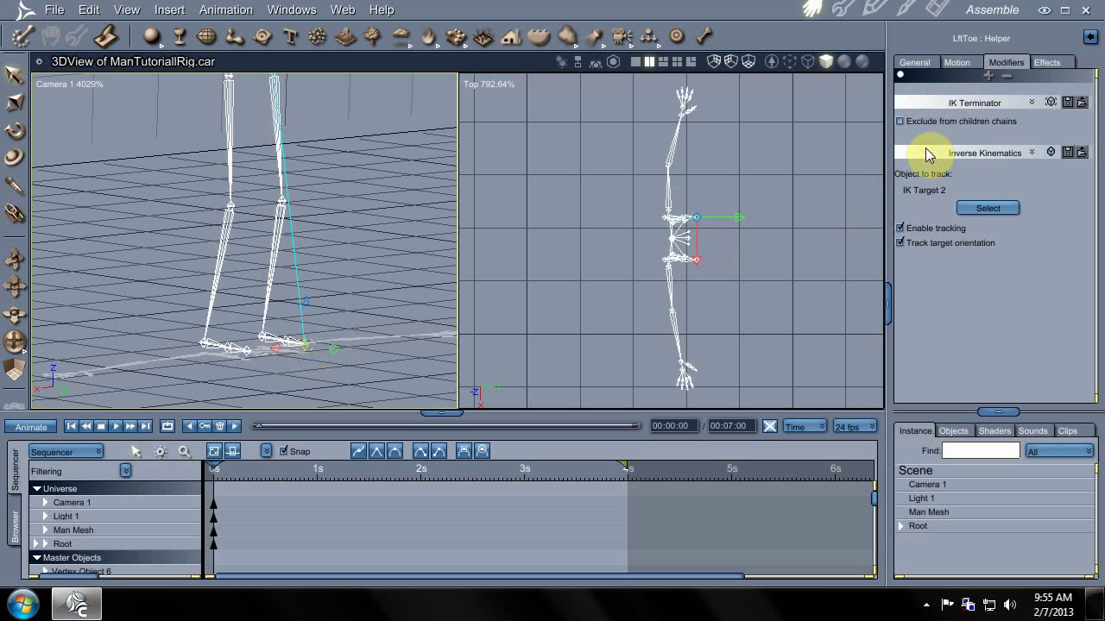
pyautogui.press('Delete')
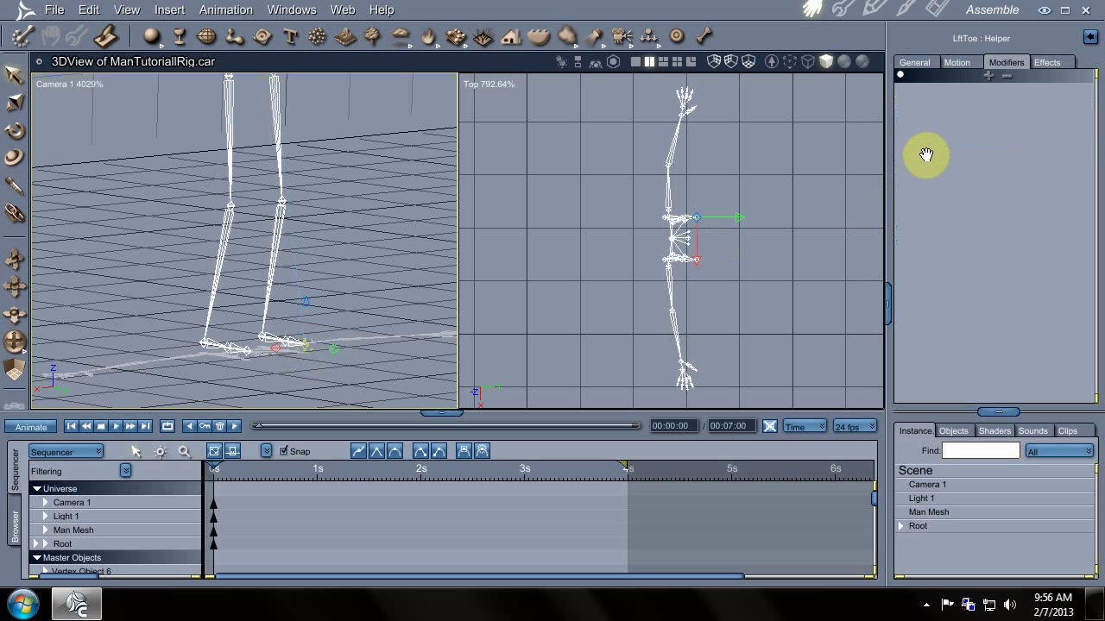
# - Select the Belly bone and delete its IK Terminator and Inverse Kinematics modifiers
pyautogui.click(377, 214)
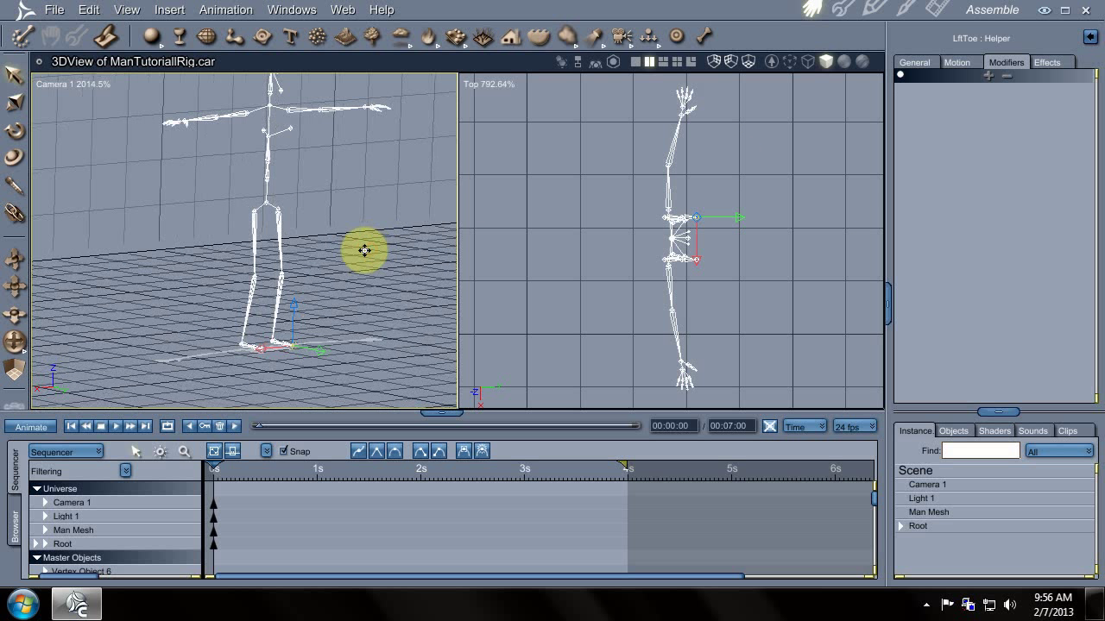
pyautogui.click(347, 234)
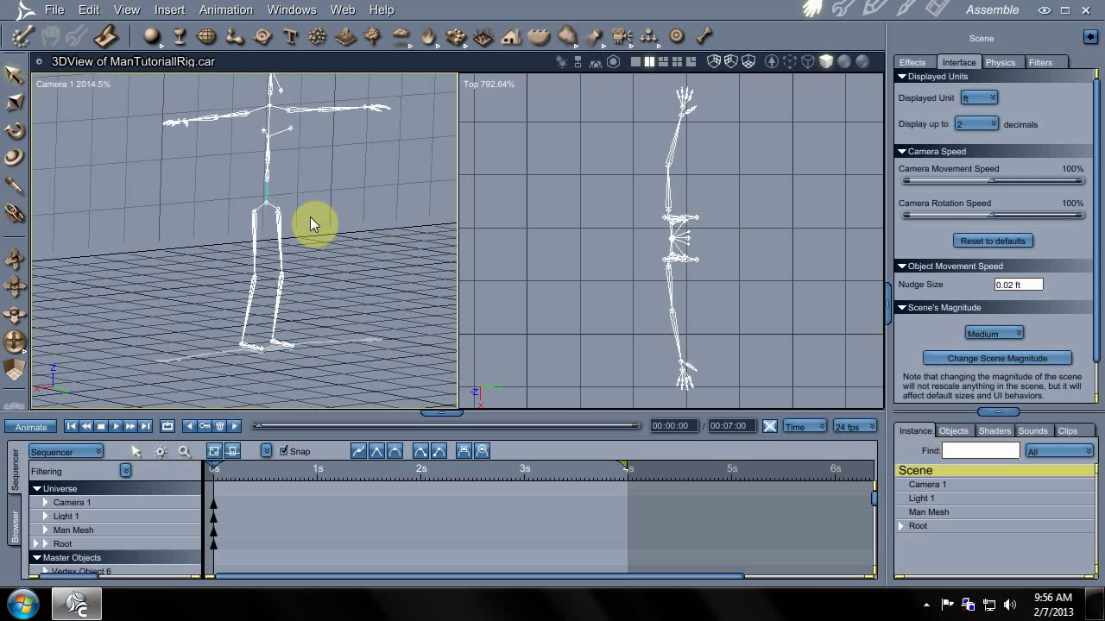
pyautogui.click(269, 176)
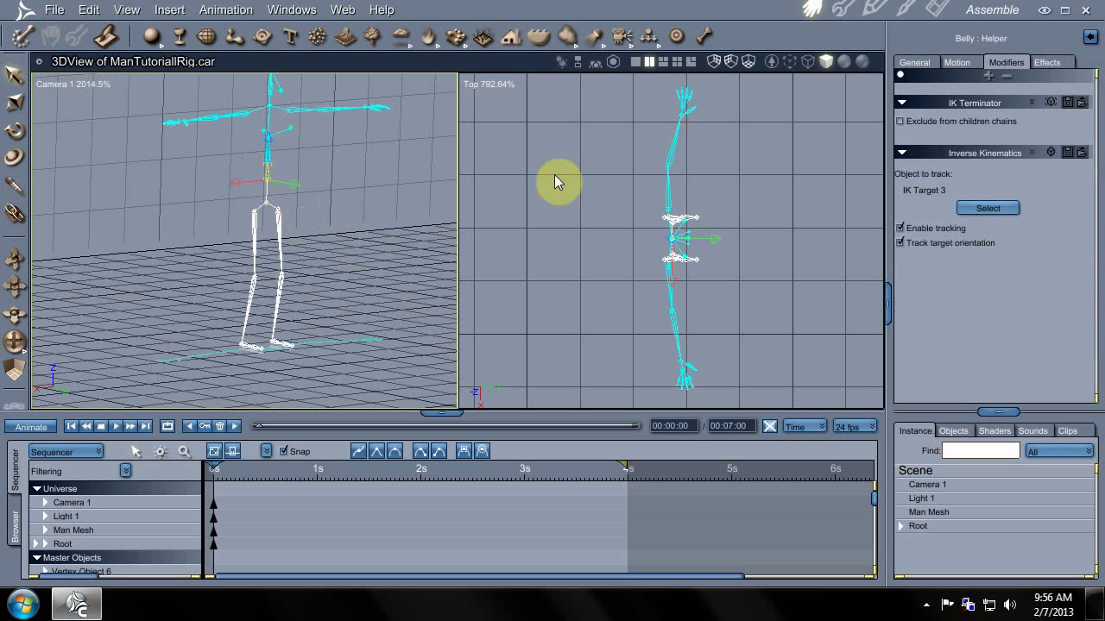
pyautogui.click(917, 101)
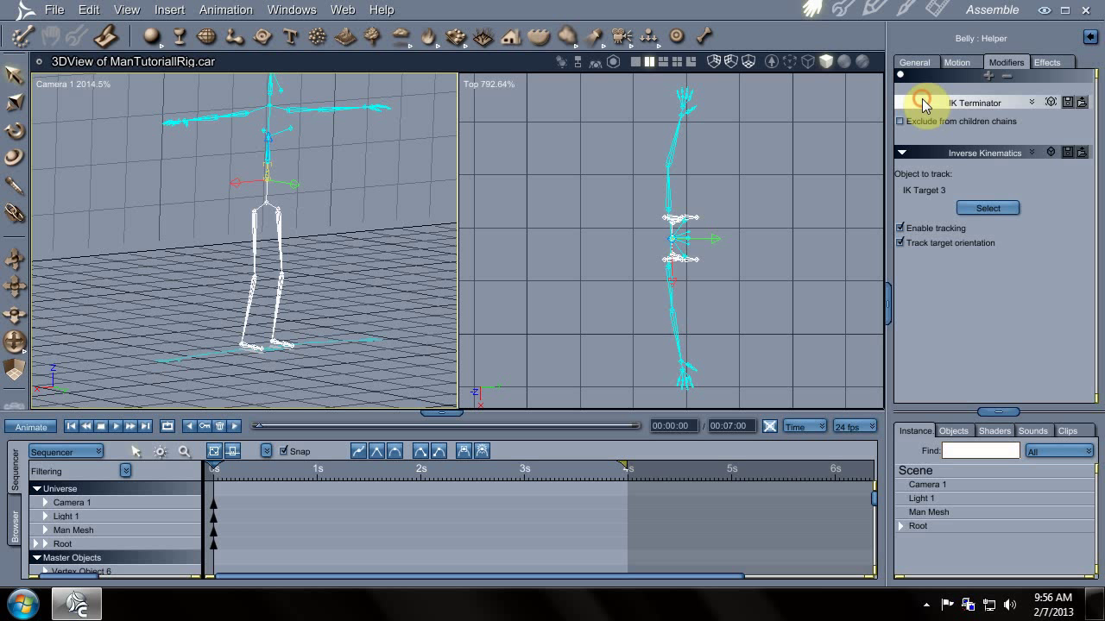
pyautogui.keyDown('shift'); pyautogui.click(925, 154); pyautogui.keyUp('shift')
pyautogui.press('Delete')
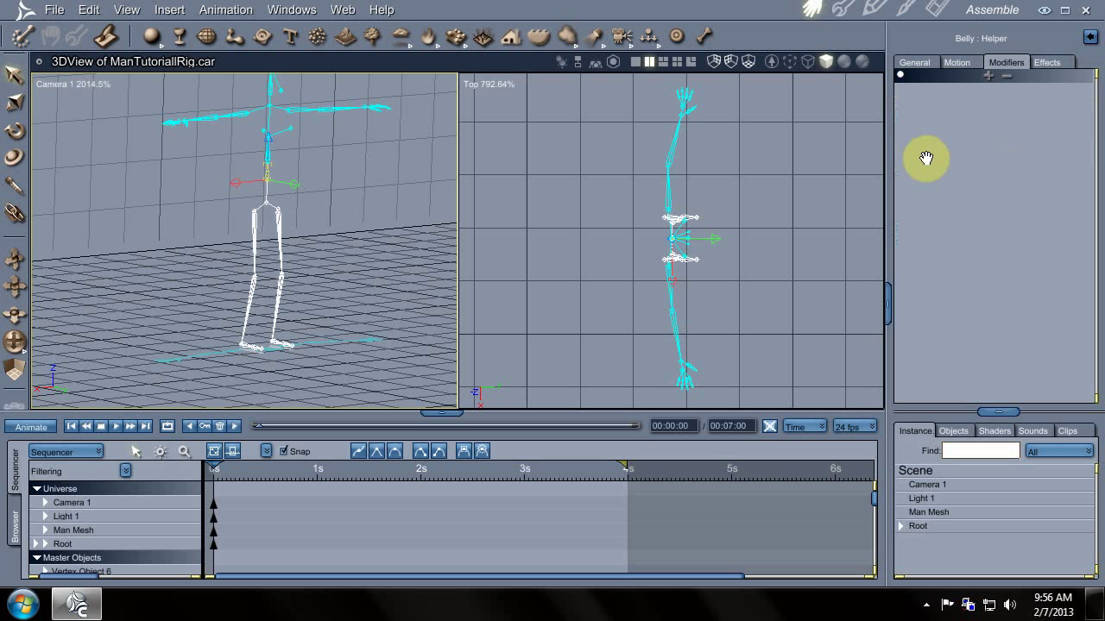
pyautogui.click(570, 259)
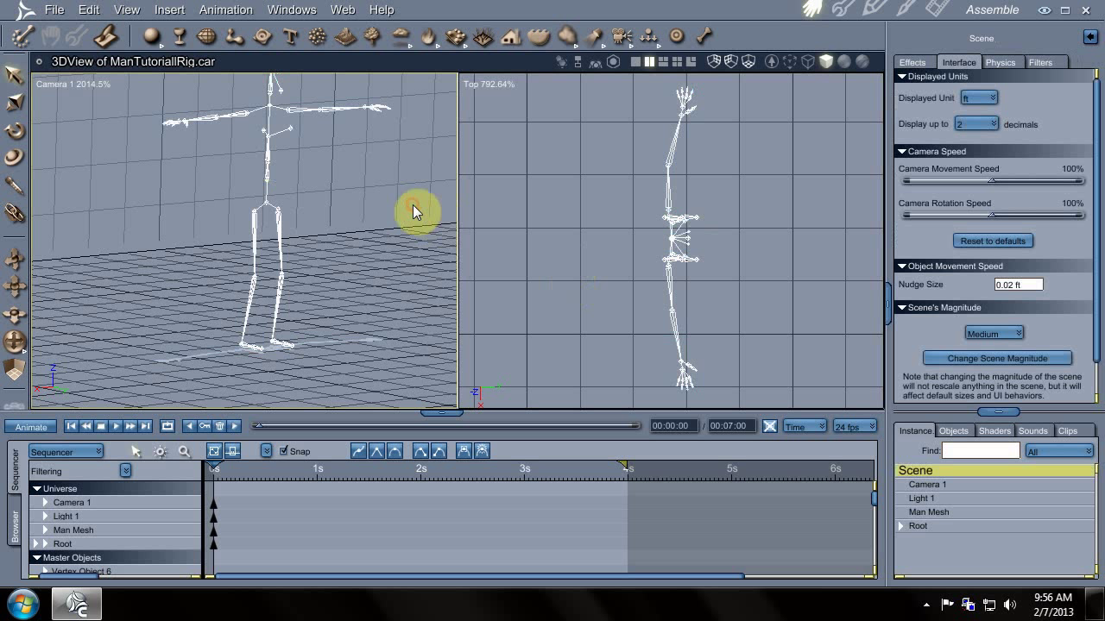
# - Switch the Lft Elbow and Rt Elbow constraints from Axis to Ball Joint in the Motion tab
pyautogui.moveTo(412, 205)
pyautogui.mouseDown(button='middle')
pyautogui.moveTo(395, 180)
pyautogui.moveTo(408, 198)
pyautogui.mouseUp(button='middle')
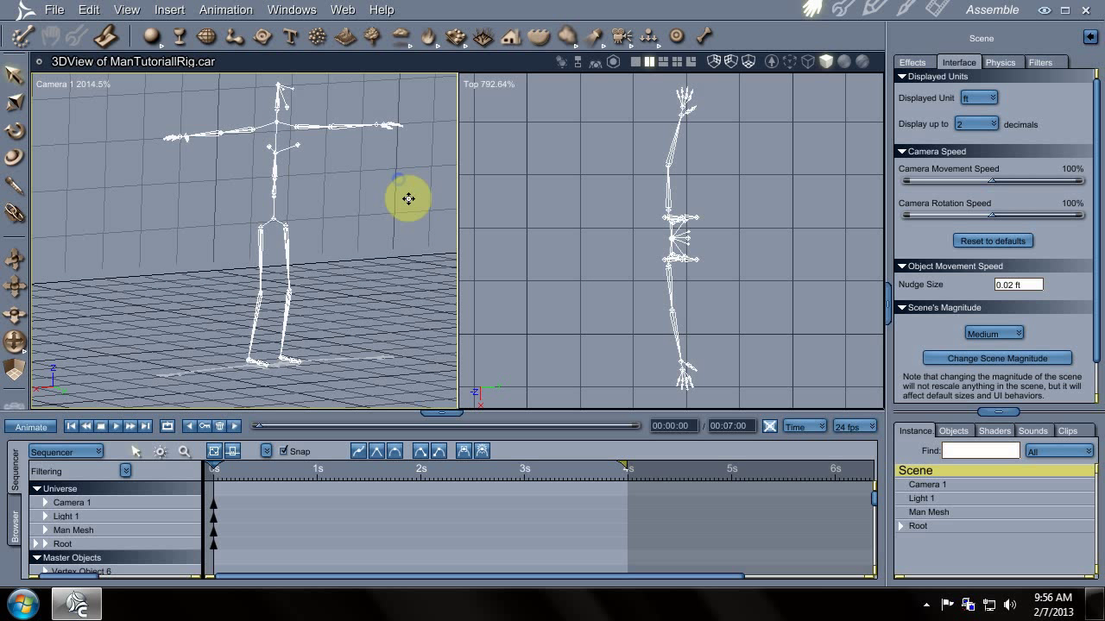
pyautogui.click(332, 126)
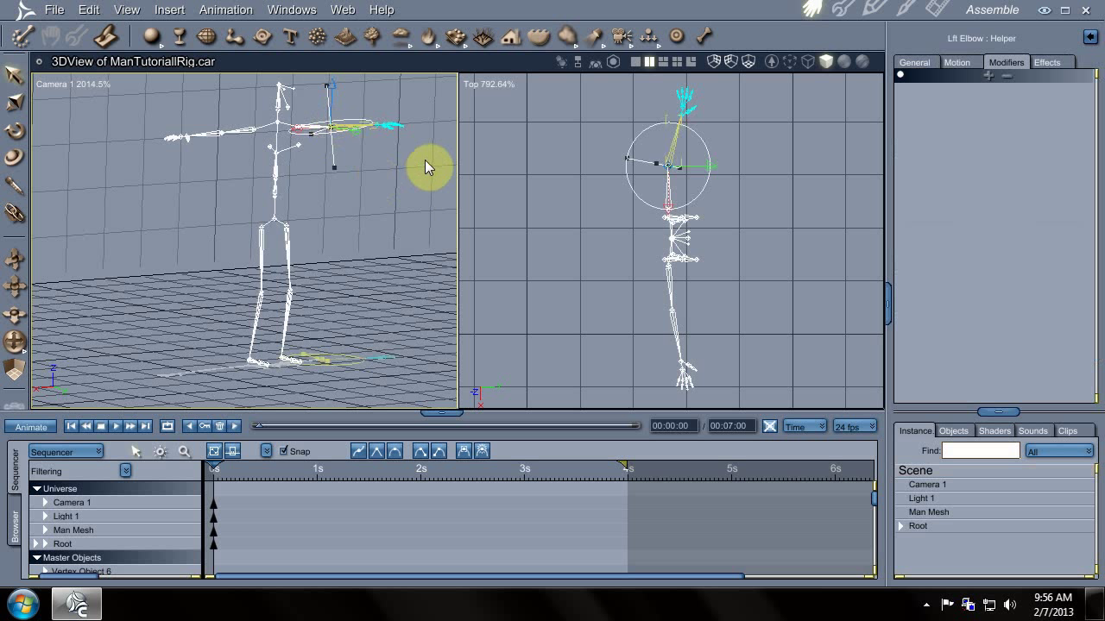
pyautogui.click(964, 70)
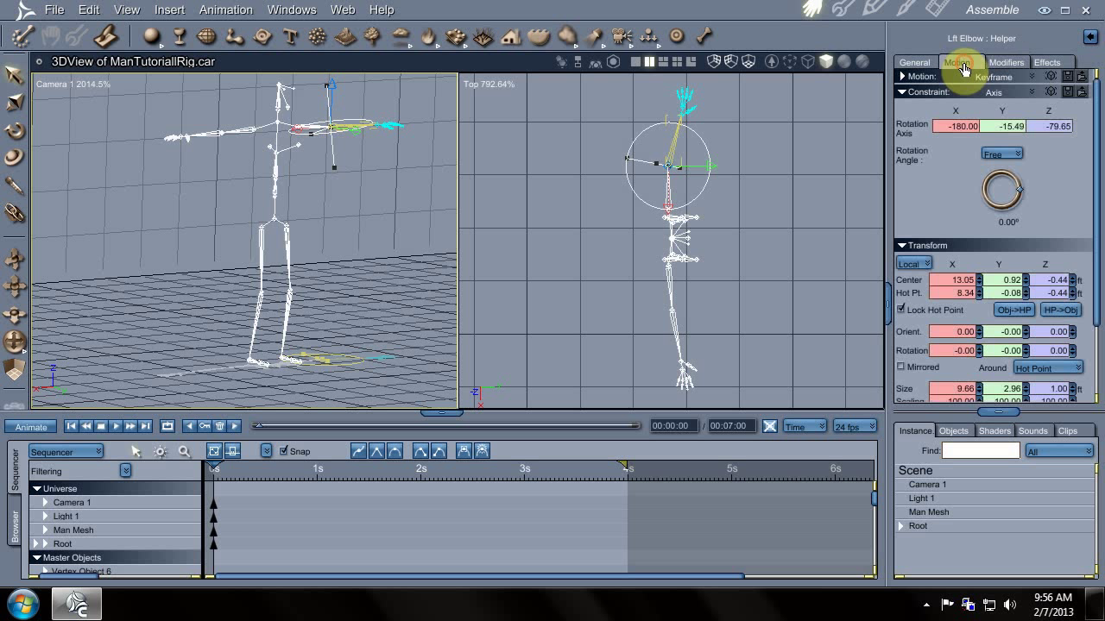
pyautogui.click(1013, 93)
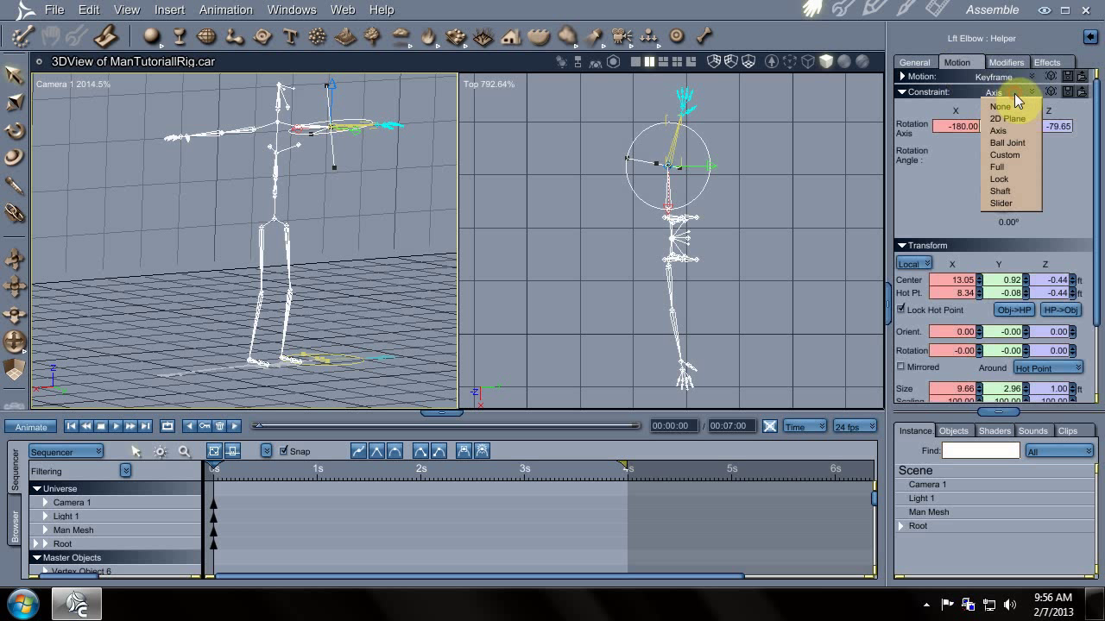
pyautogui.click(1016, 144)
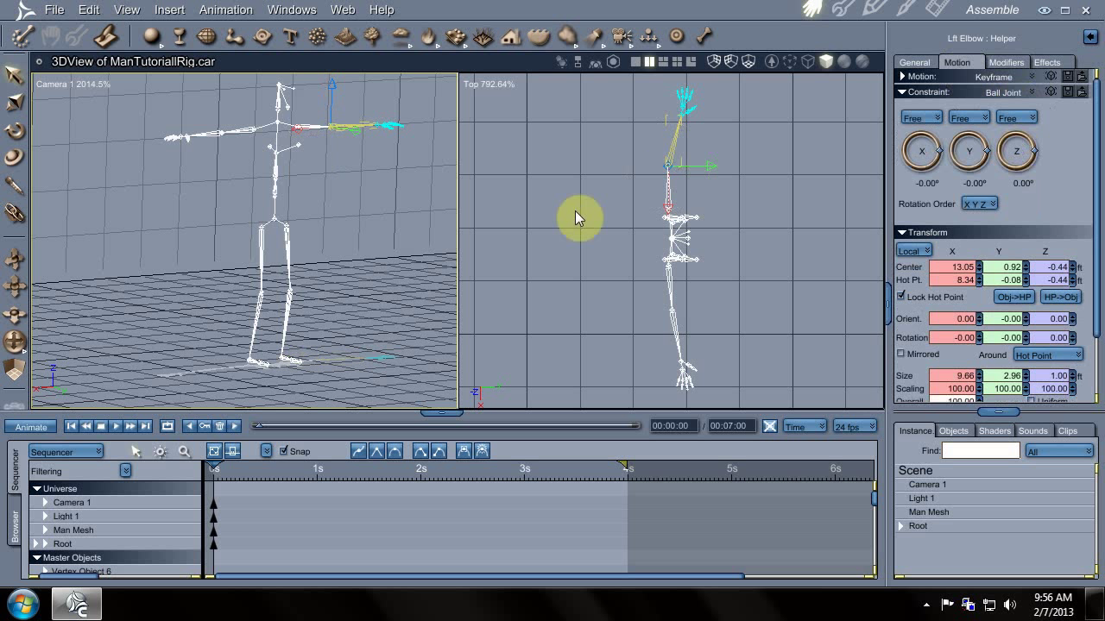
pyautogui.click(538, 212)
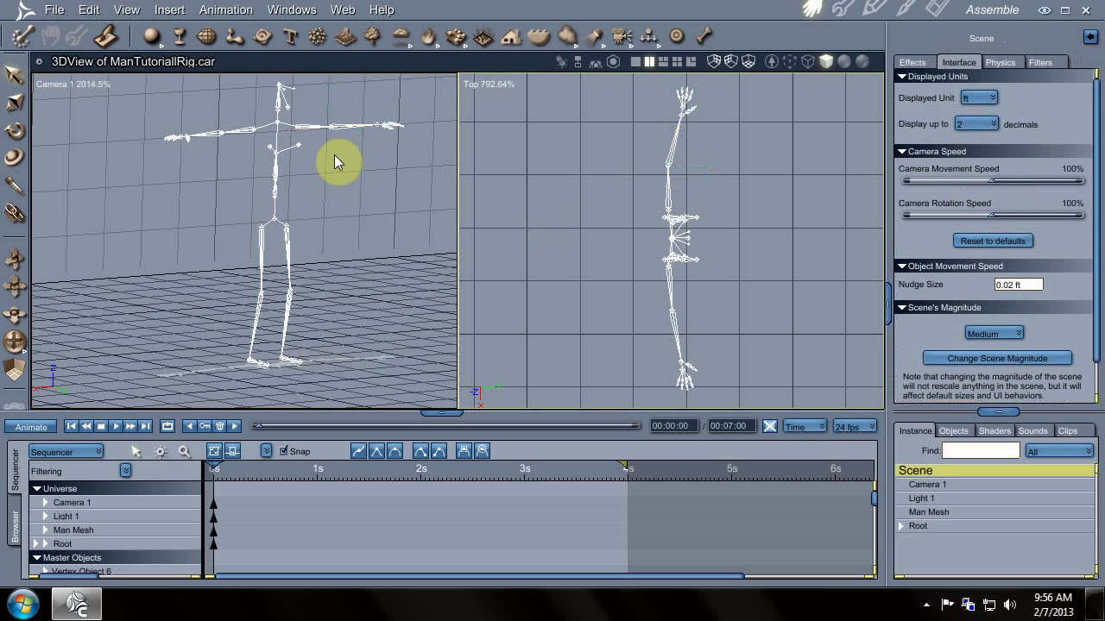
pyautogui.click(222, 129)
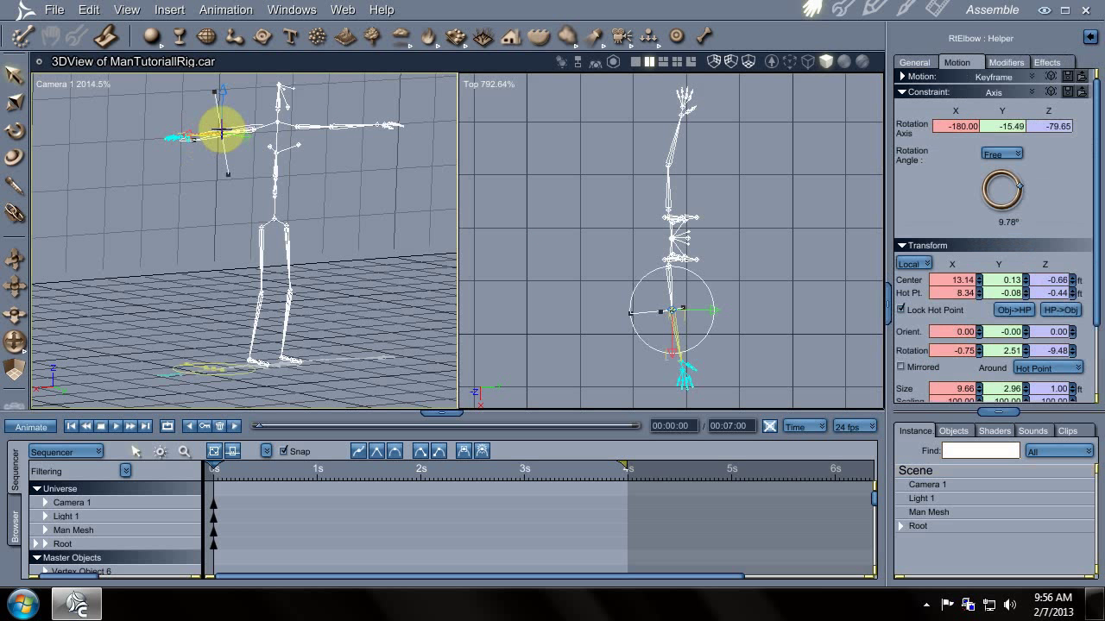
pyautogui.click(991, 92)
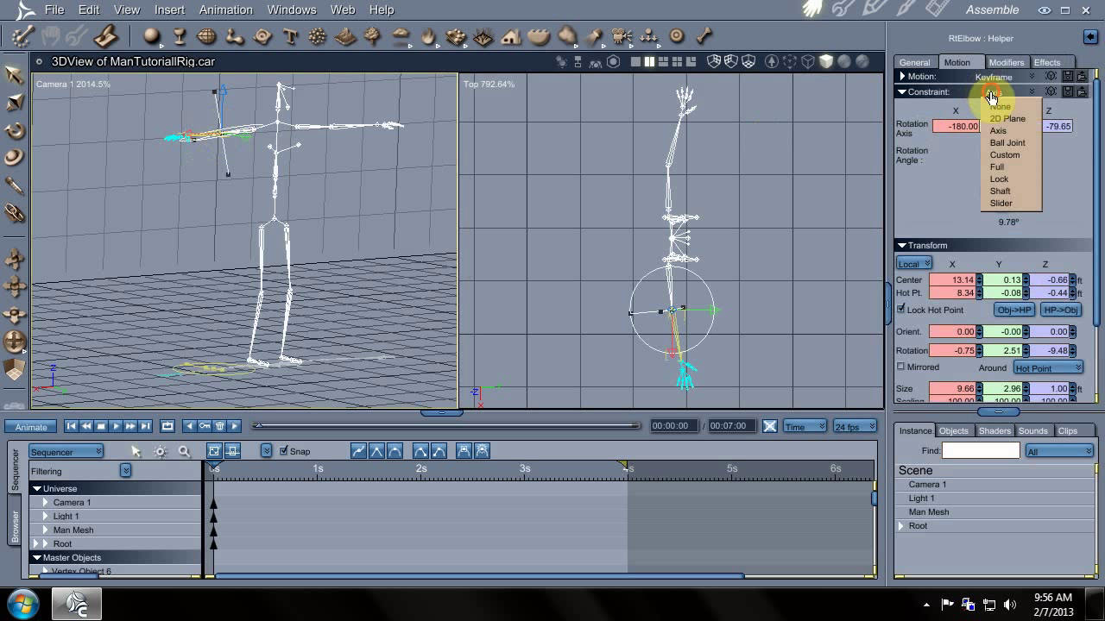
pyautogui.click(1008, 143)
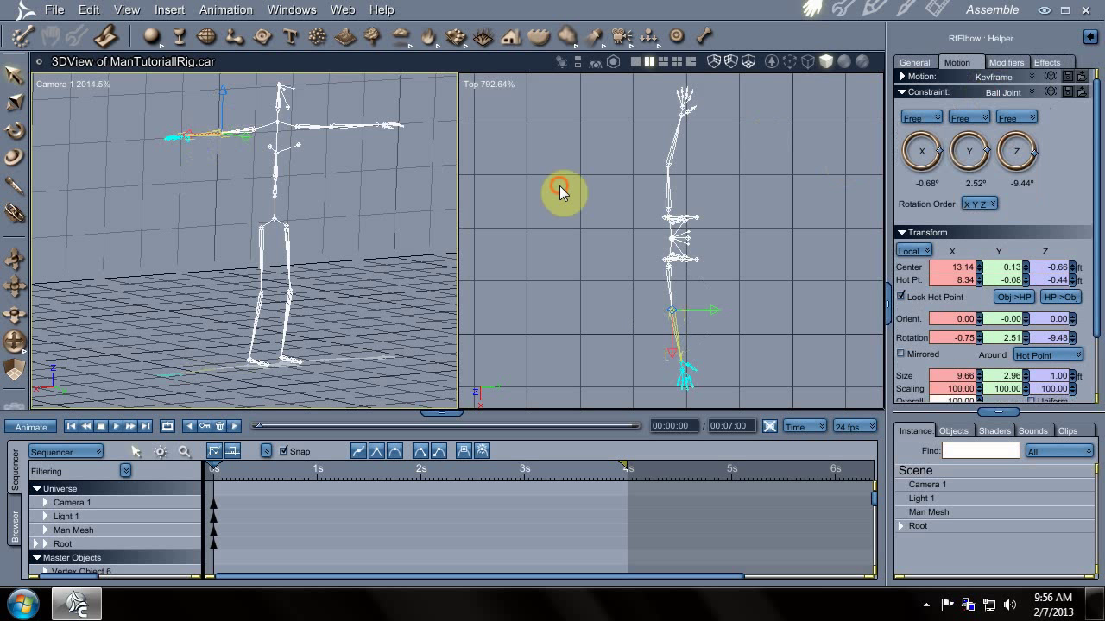
pyautogui.click(559, 188)
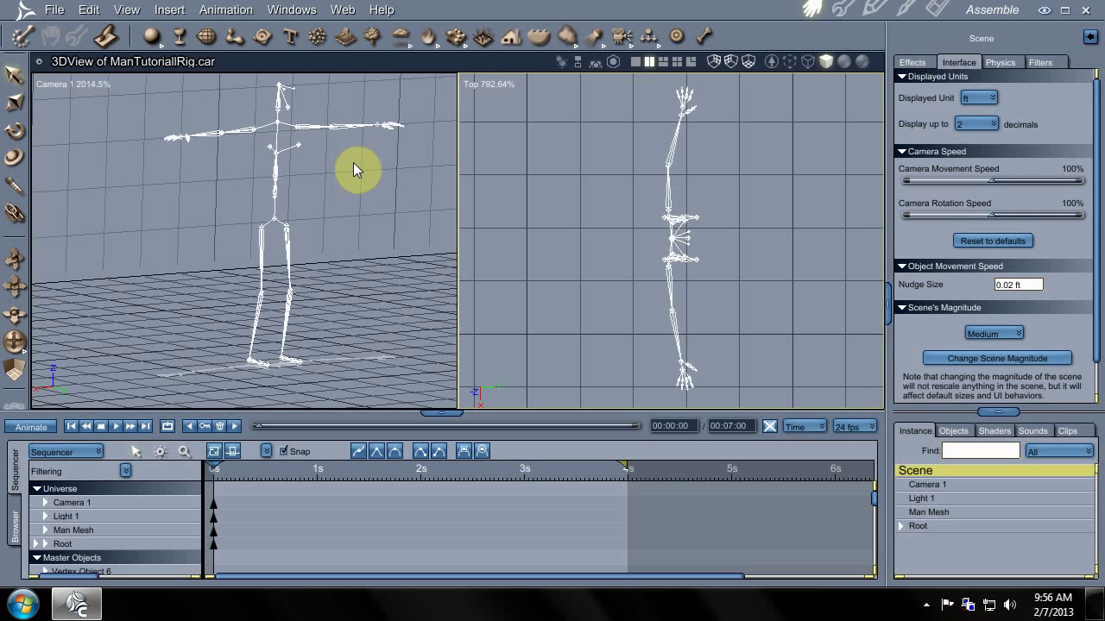
# - Select Man Mesh in the Instance list and tick Visible in its General properties
pyautogui.click(294, 296)
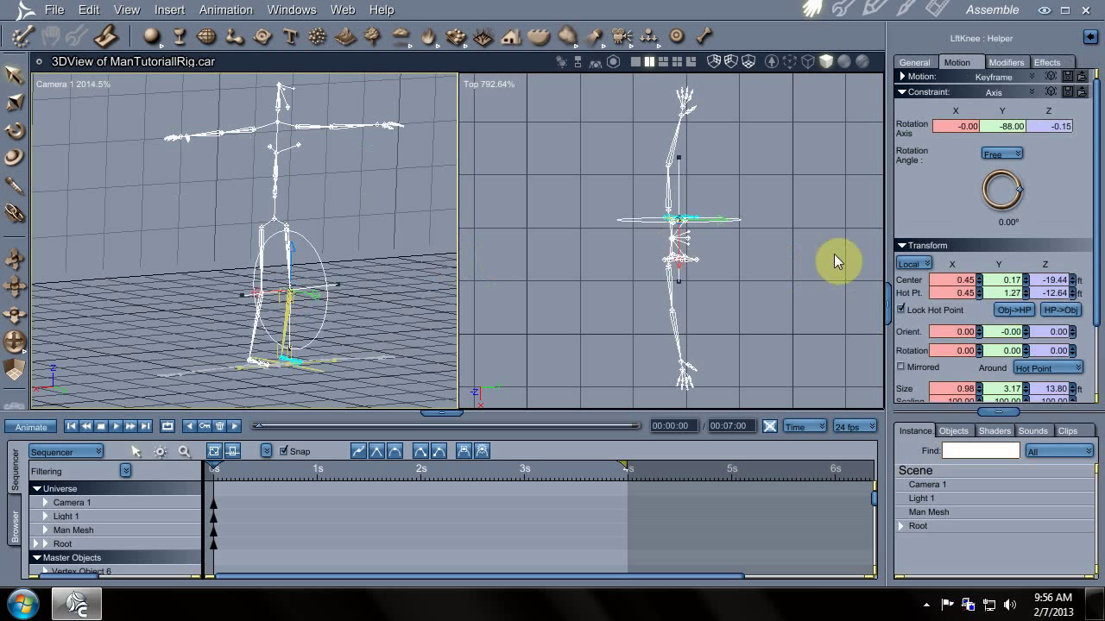
pyautogui.click(569, 267)
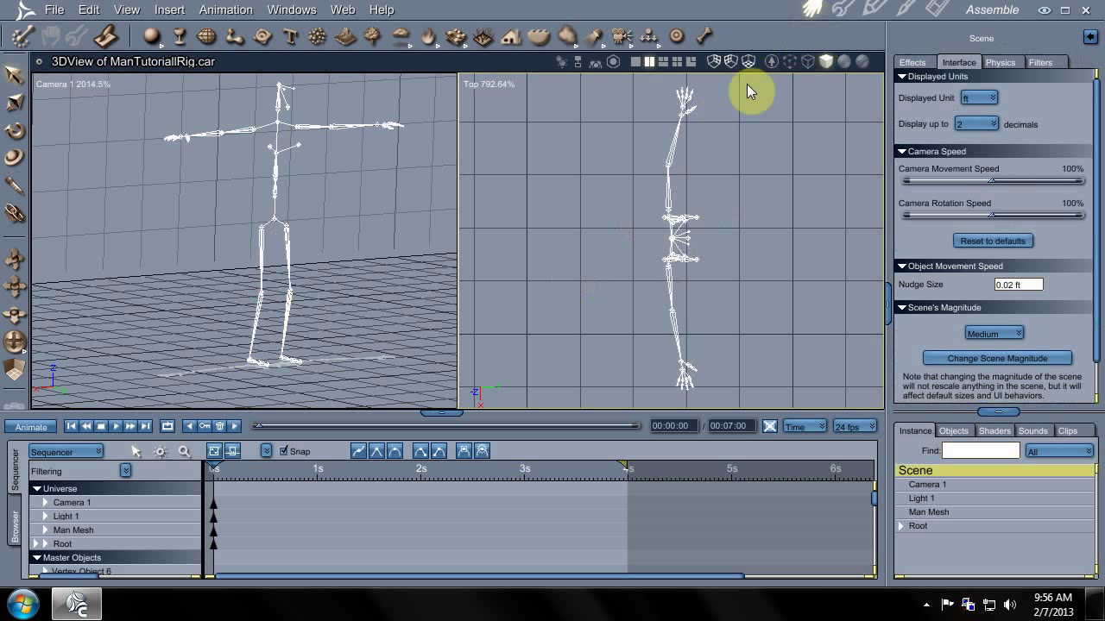
pyautogui.click(934, 511)
pyautogui.click(915, 63)
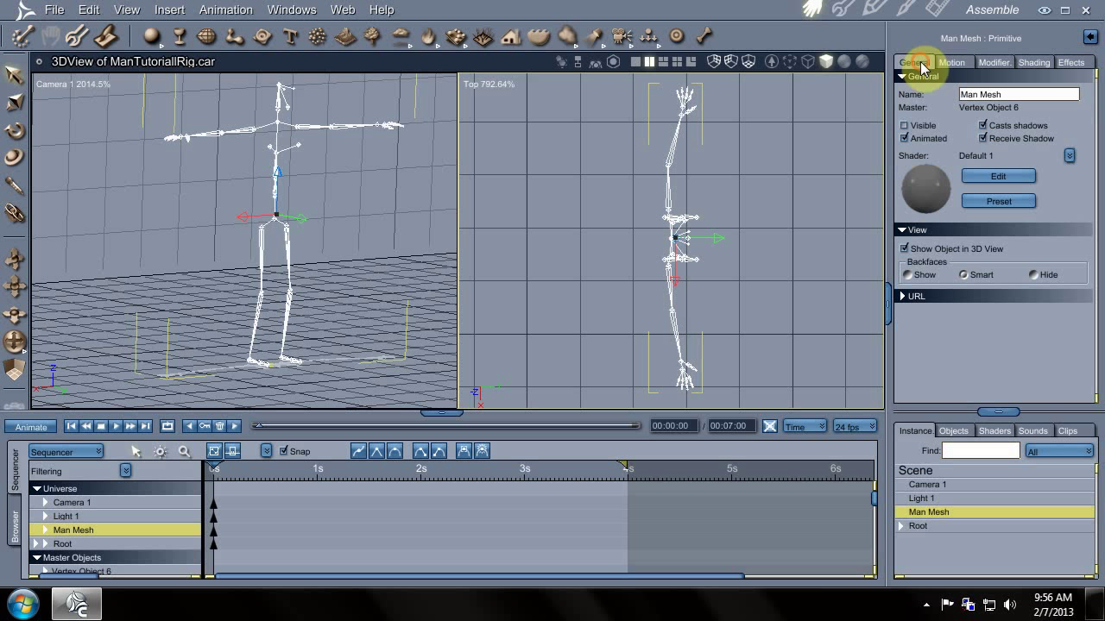
pyautogui.click(918, 130)
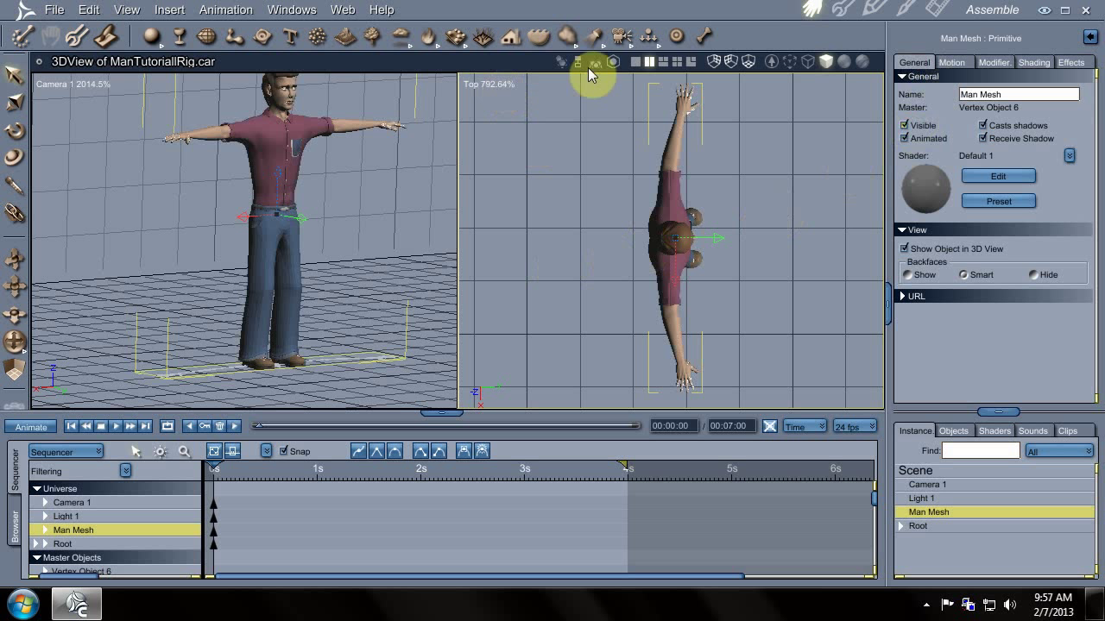
# - Switch to a three-view layout with a tall camera view and set the lower-left view to Front
pyautogui.click(663, 60)
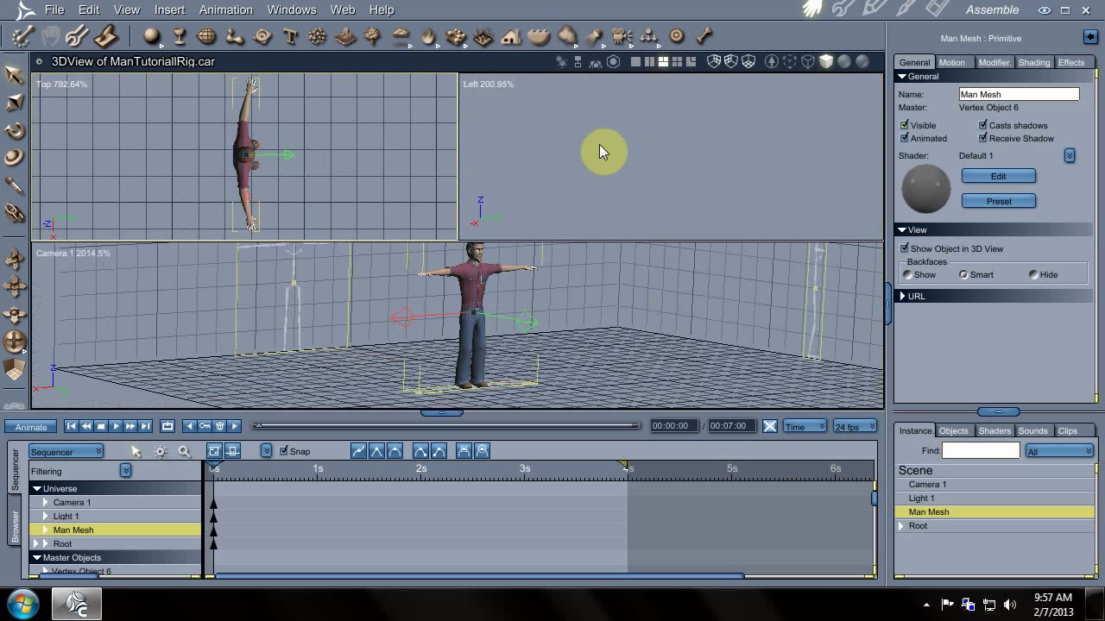
pyautogui.click(666, 62)
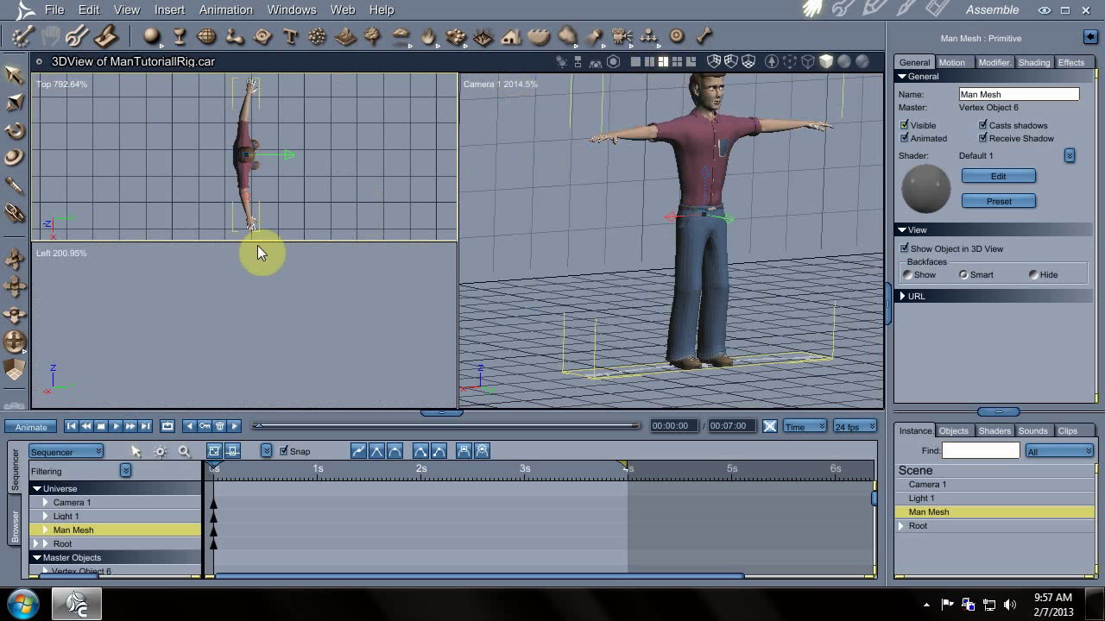
pyautogui.click(136, 256)
pyautogui.scroll(-3, 136, 255)
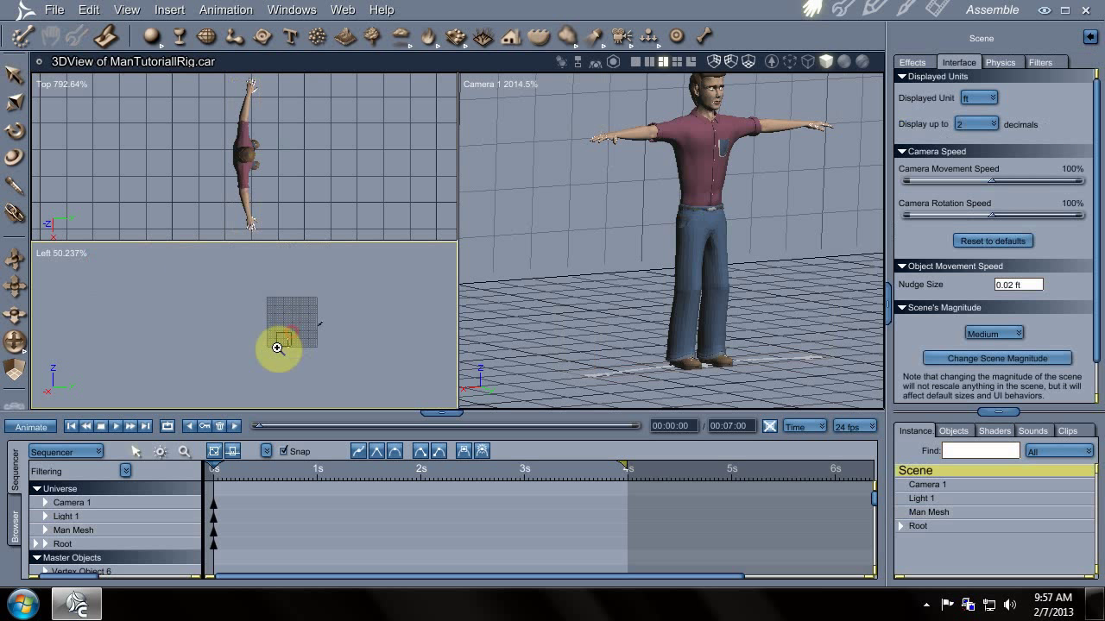
pyautogui.scroll(5, 285, 336)
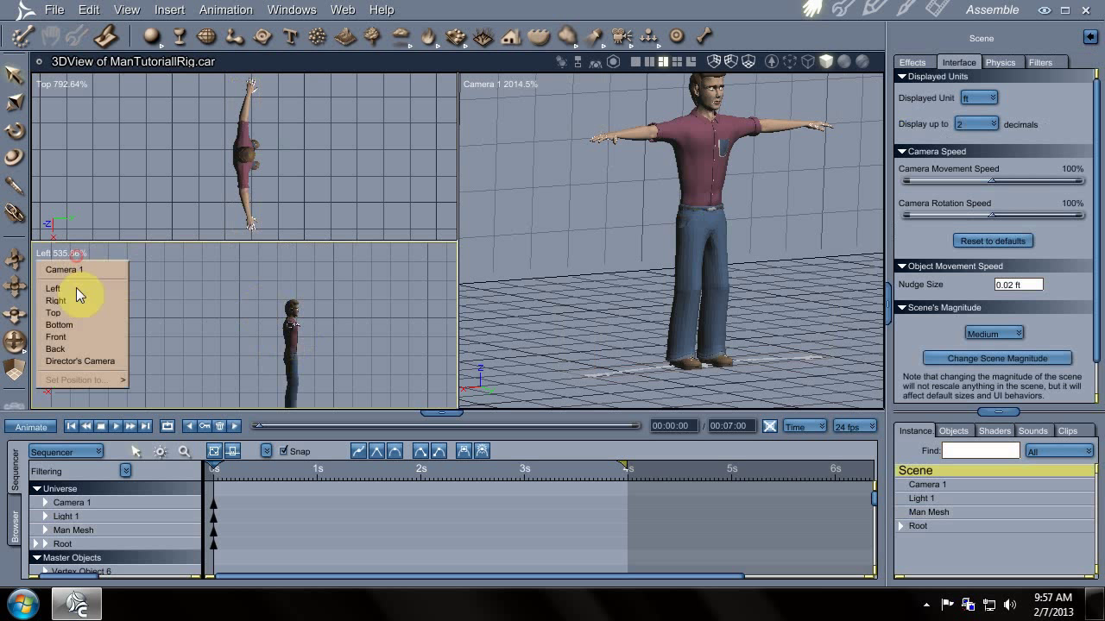
pyautogui.click(64, 336)
pyautogui.click(251, 271)
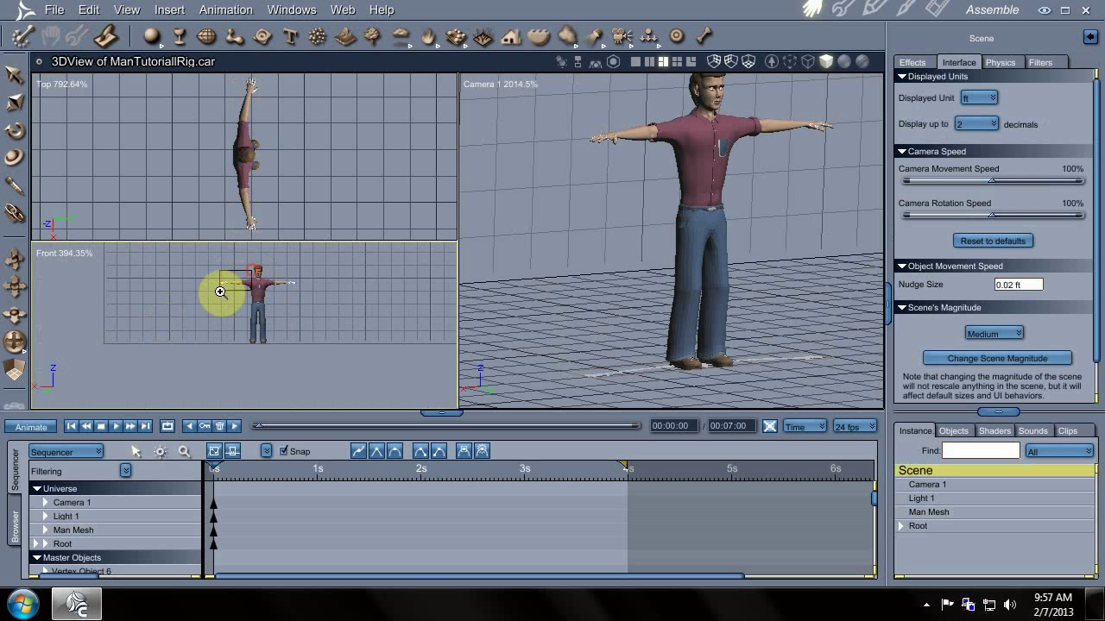
# - Zoom and pan the Top and Front views close onto the figure's arm and hand
pyautogui.click(220, 292)
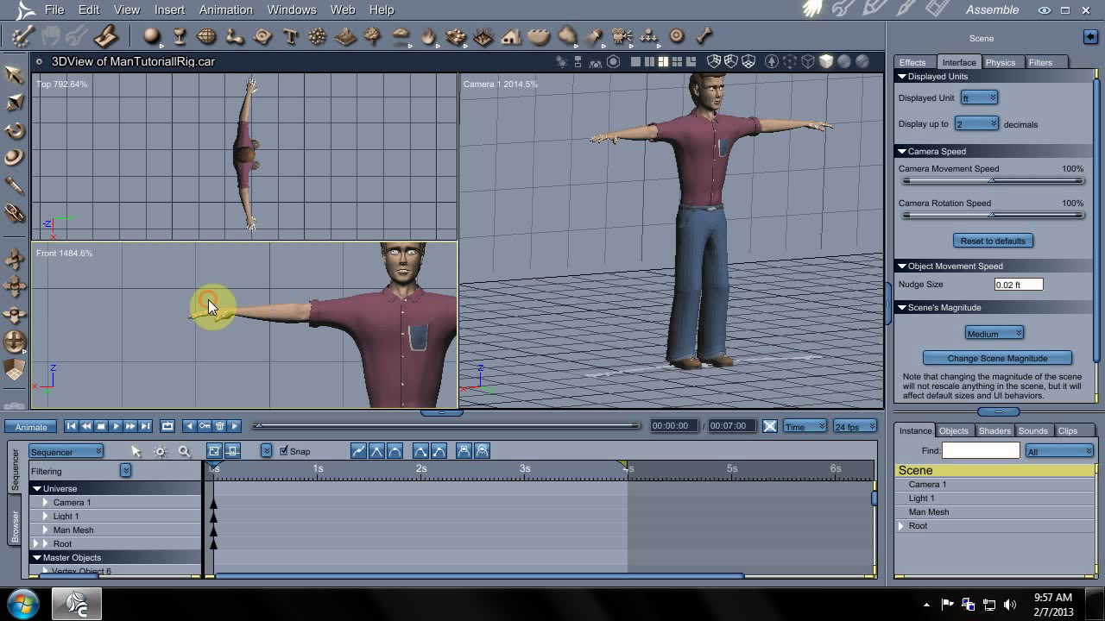
pyautogui.click(226, 210)
pyautogui.click(246, 191)
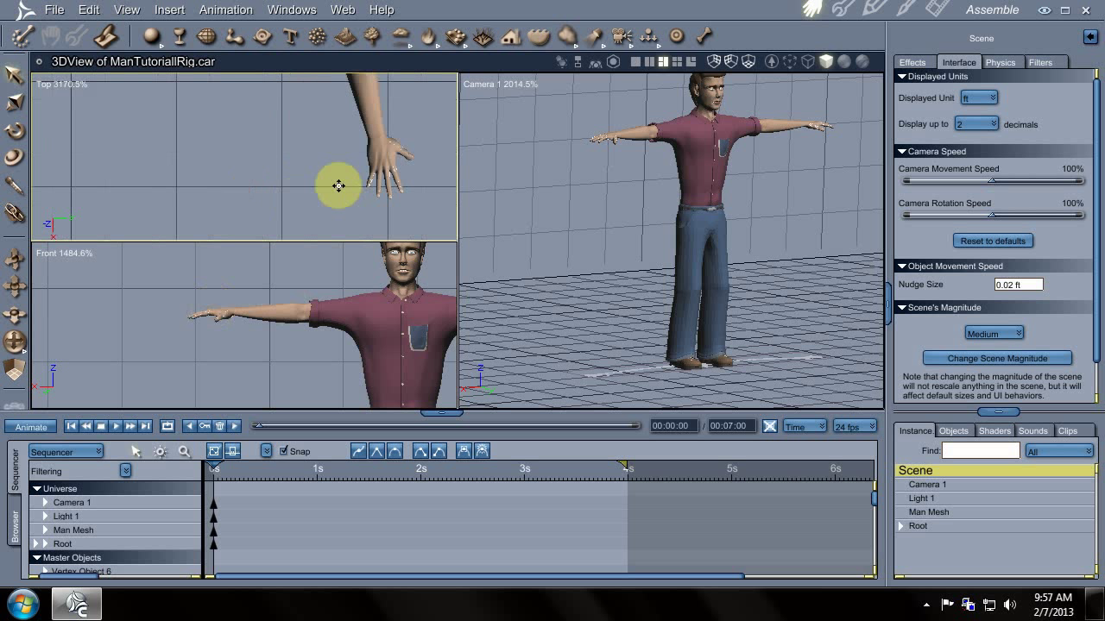
pyautogui.moveTo(338, 186); pyautogui.dragTo(198, 233)
pyautogui.moveTo(239, 282); pyautogui.dragTo(199, 338)
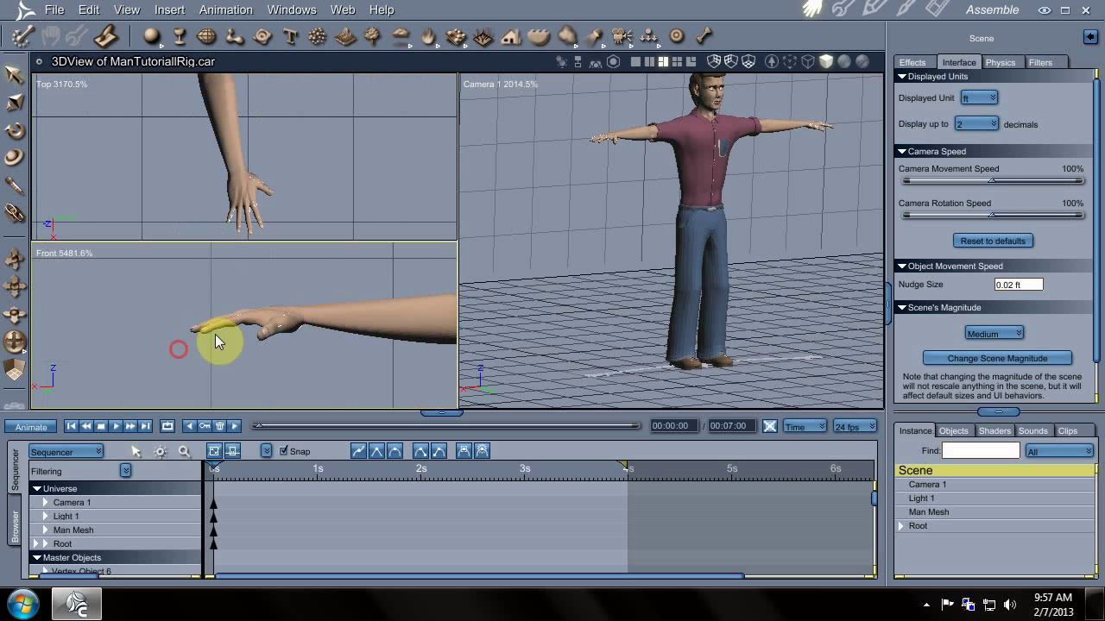
pyautogui.click(691, 263)
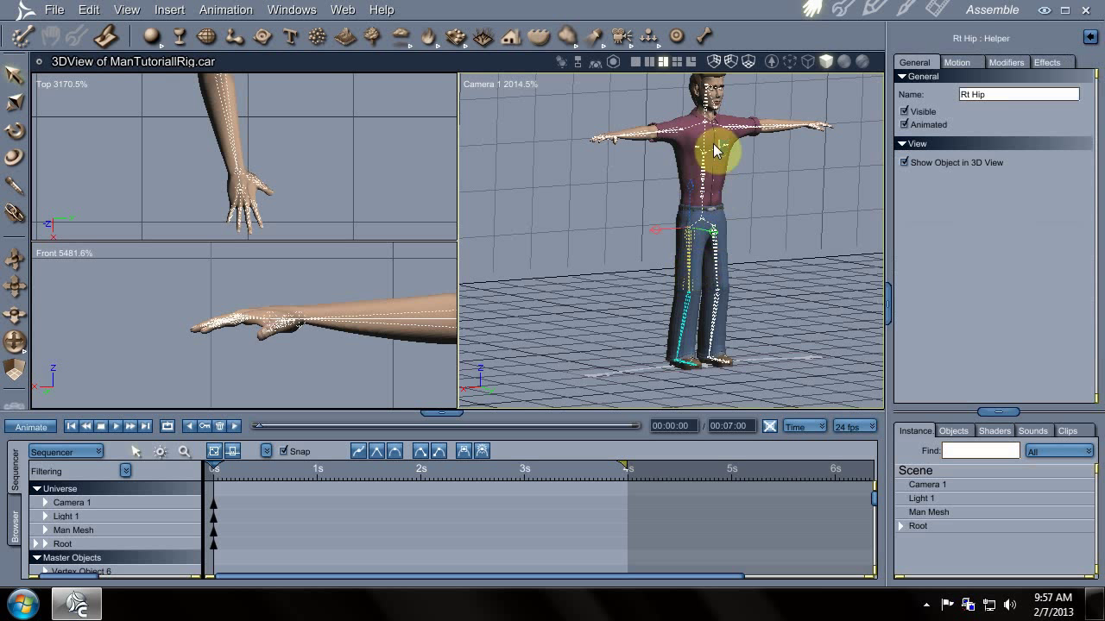
# - Switch the right-hand camera view to Front and zoom it in on the right arm
pyautogui.moveTo(711, 190); pyautogui.dragTo(654, 176, button='middle')
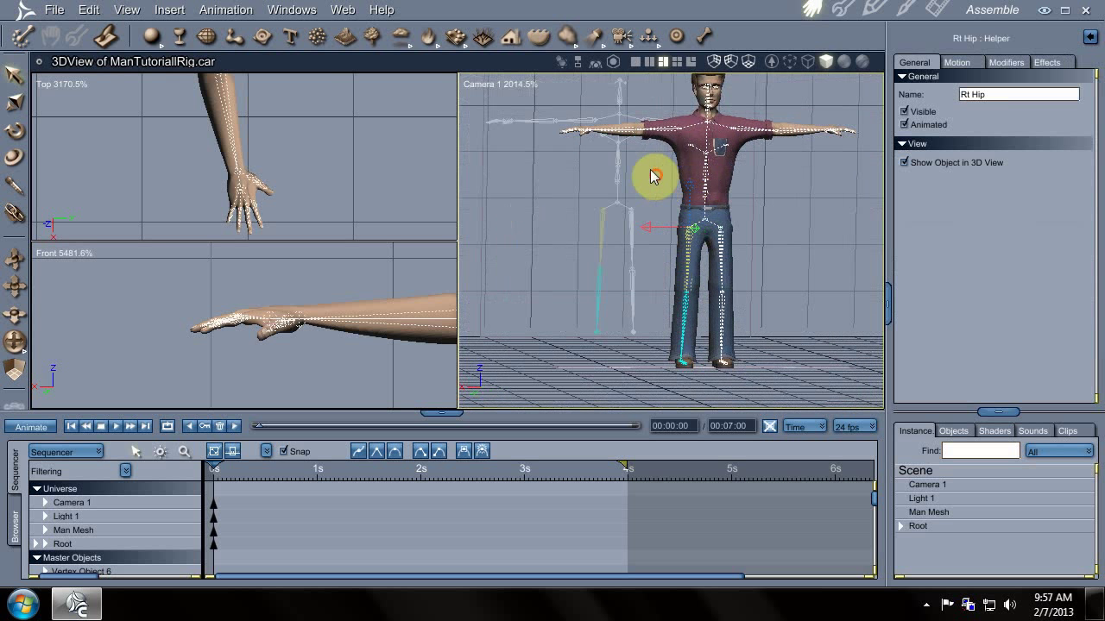
pyautogui.click(523, 87)
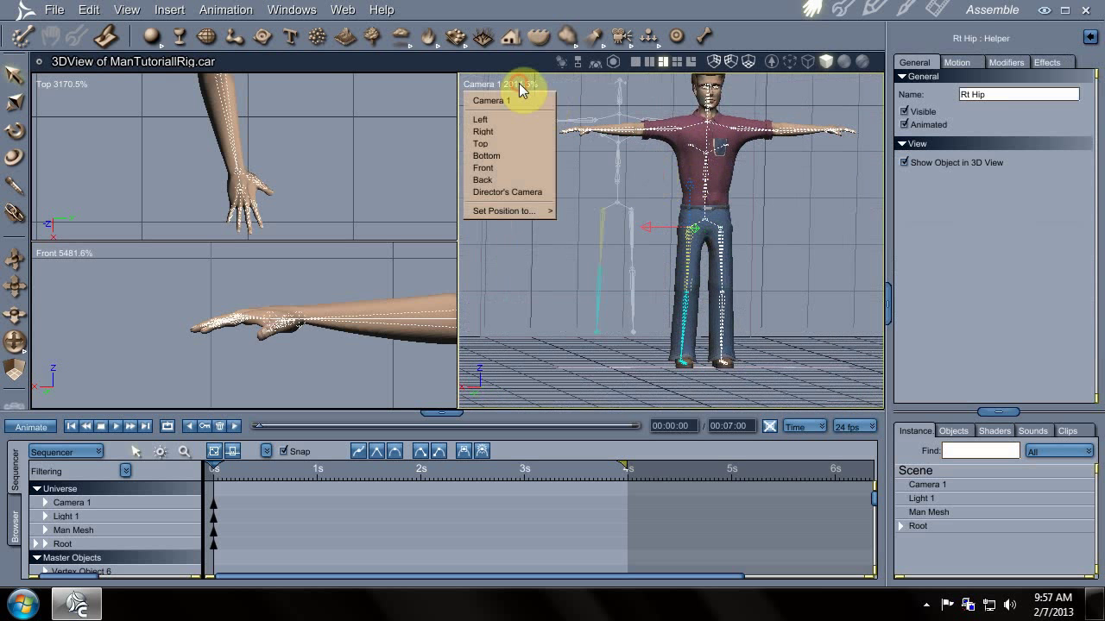
pyautogui.click(500, 169)
pyautogui.scroll(-3, 772, 207)
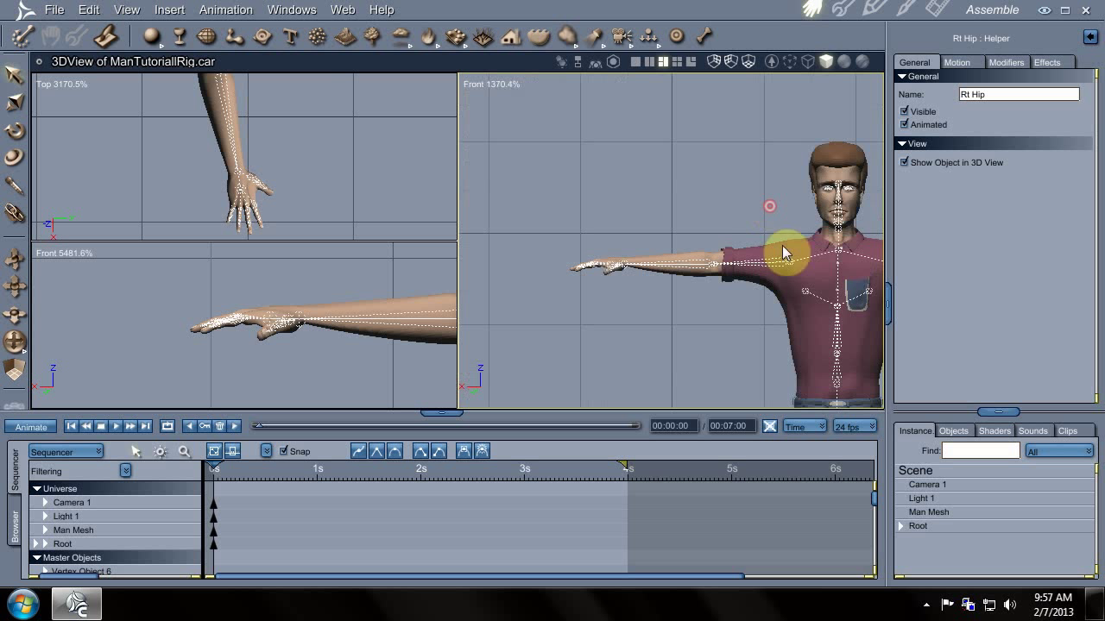
pyautogui.moveTo(805, 233); pyautogui.dragTo(564, 304)
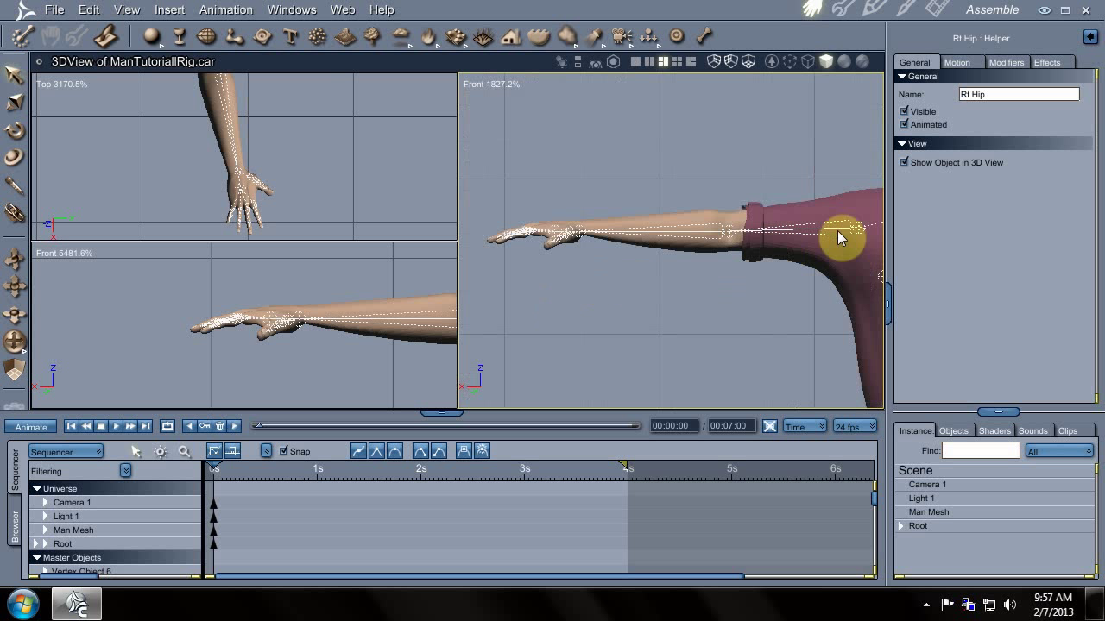
pyautogui.moveTo(843, 234); pyautogui.dragTo(808, 234, button='middle')
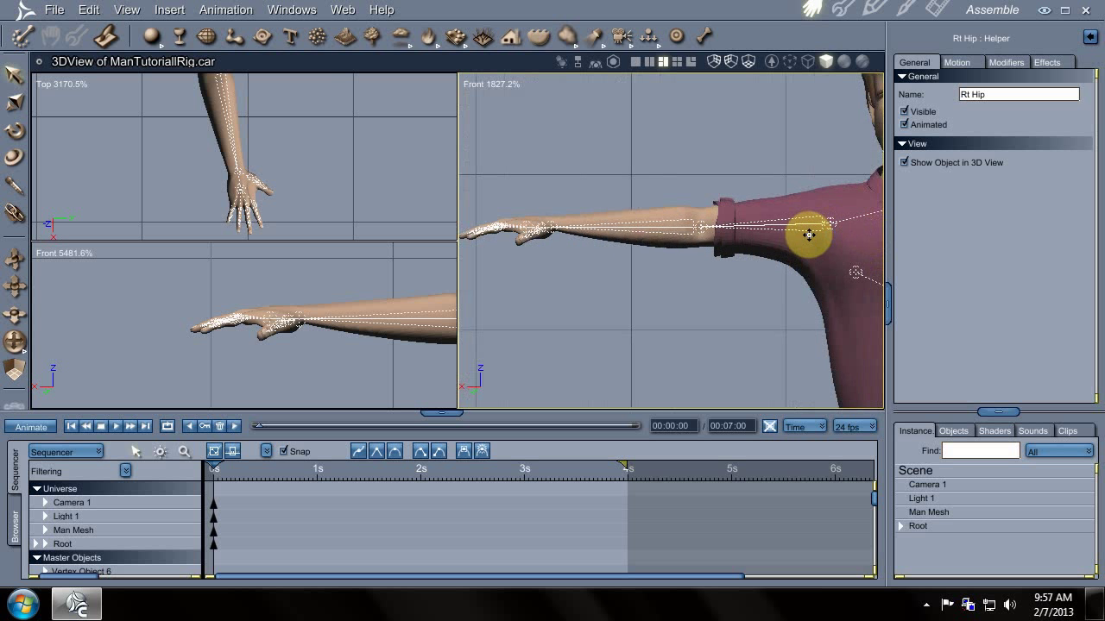
pyautogui.scroll(2, 808, 239)
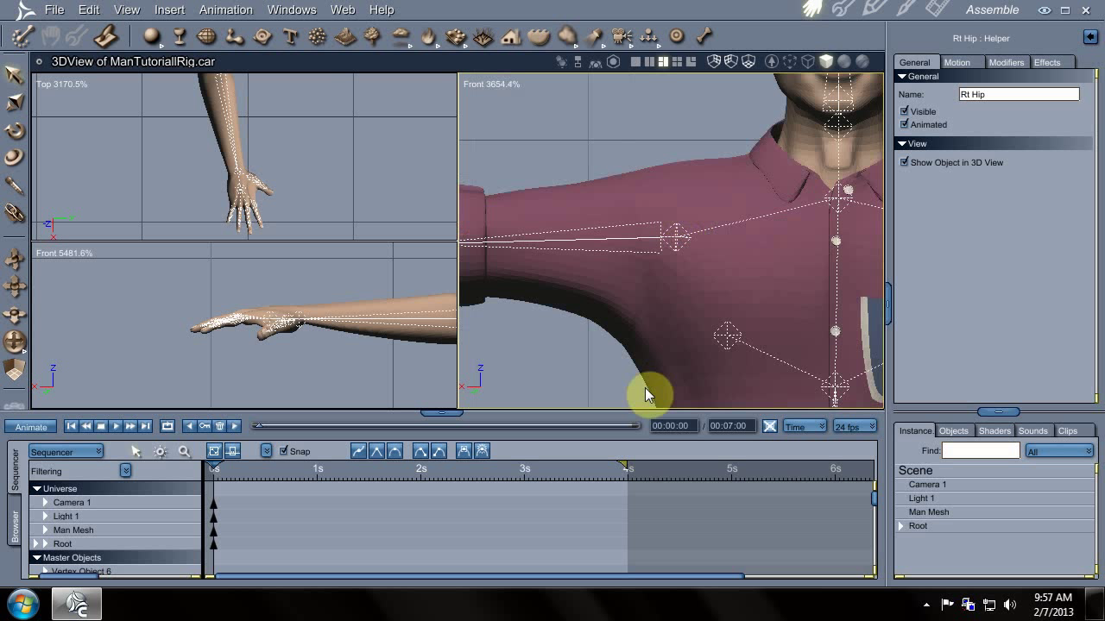
# - Select the rRt Shoulder bone, frame the arm, and drag its joint left along the arm
pyautogui.click(678, 241)
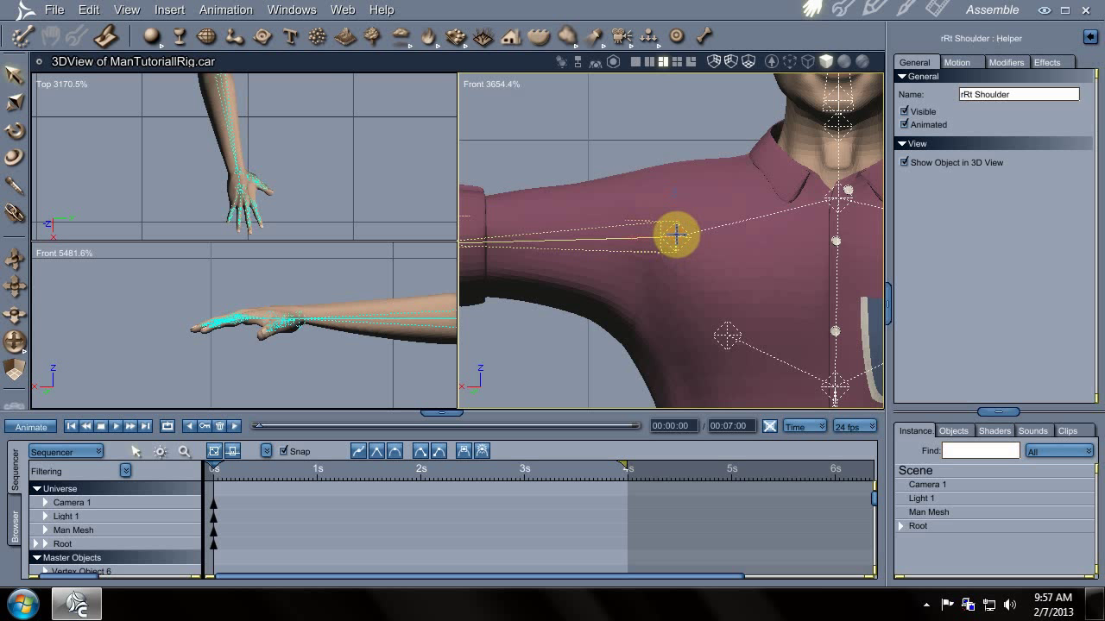
pyautogui.moveTo(316, 333); pyautogui.dragTo(273, 272, button='middle')
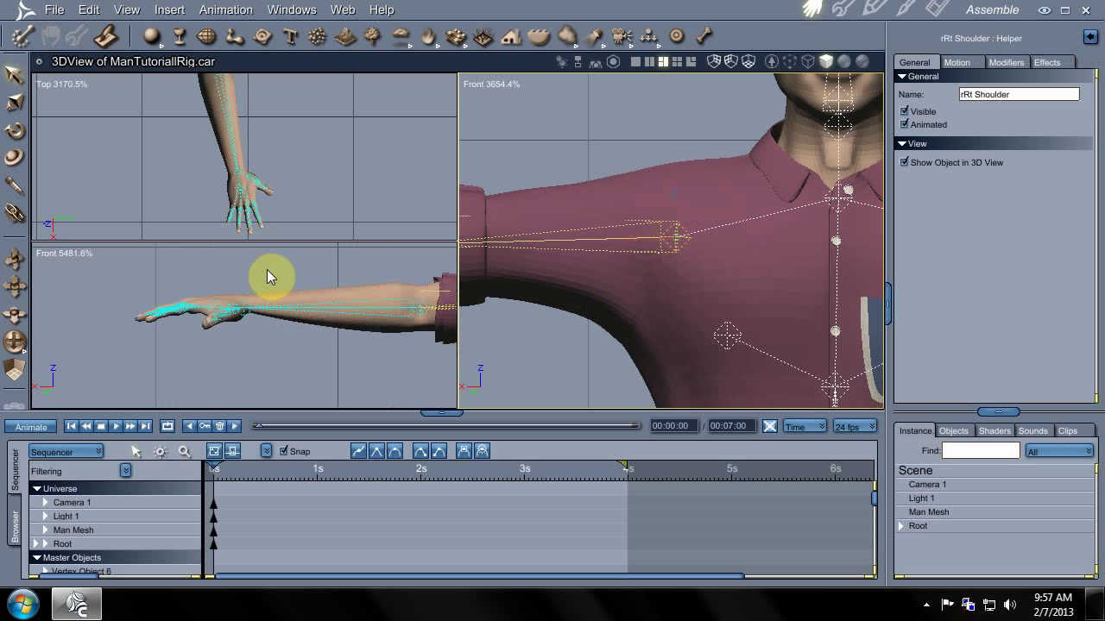
pyautogui.click(259, 266)
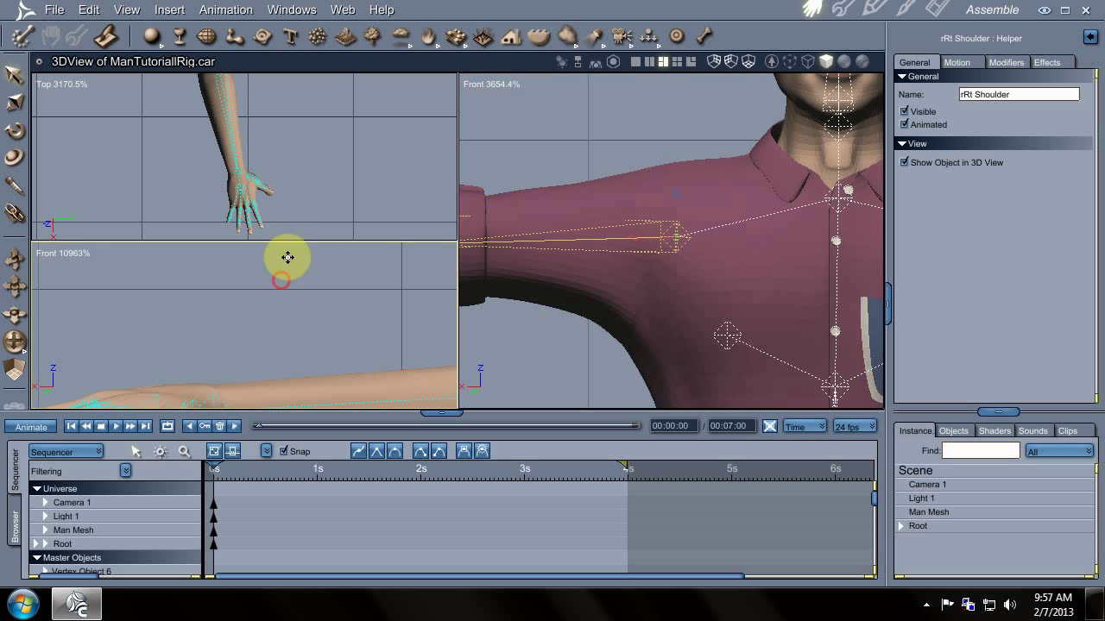
pyautogui.moveTo(273, 285); pyautogui.dragTo(367, 179, button='middle')
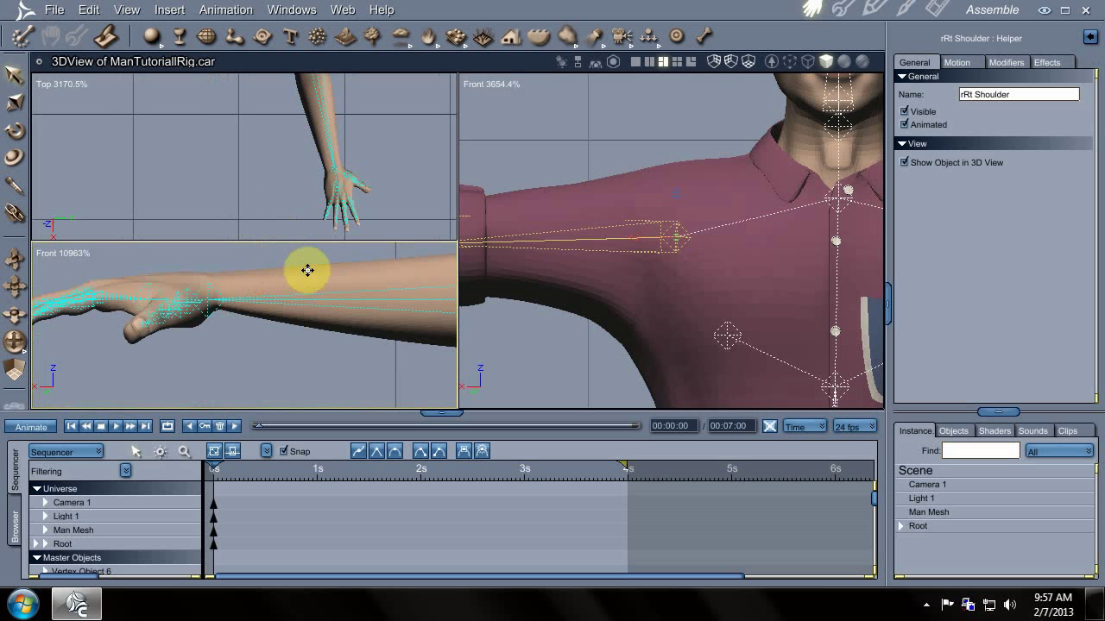
pyautogui.moveTo(296, 277); pyautogui.dragTo(328, 257, button='middle')
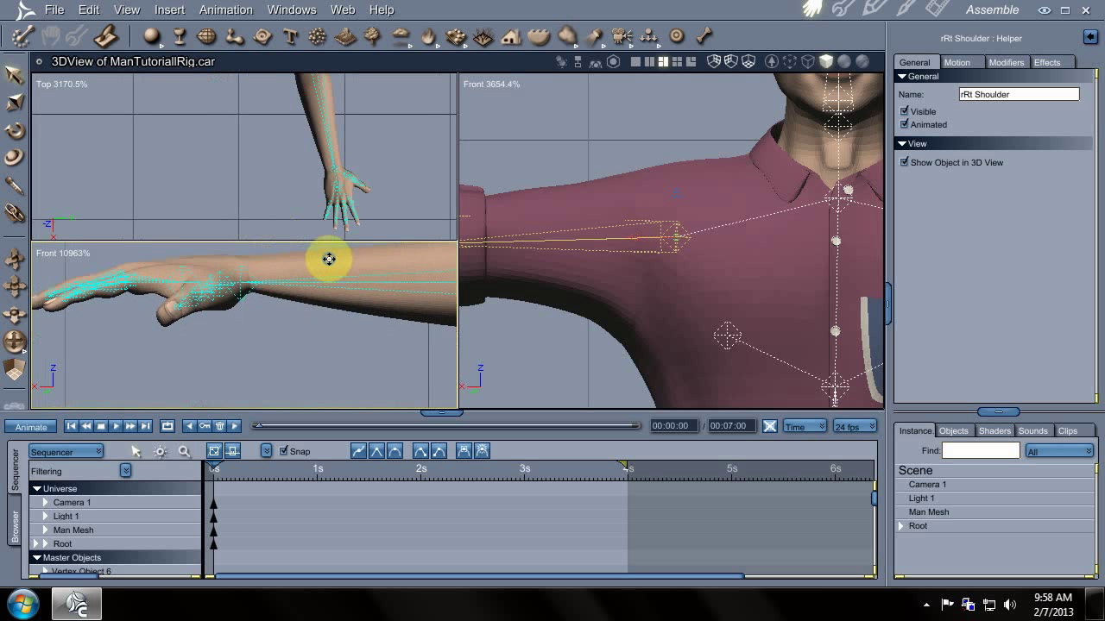
pyautogui.click(264, 269)
pyautogui.moveTo(281, 290); pyautogui.dragTo(326, 226, button='middle')
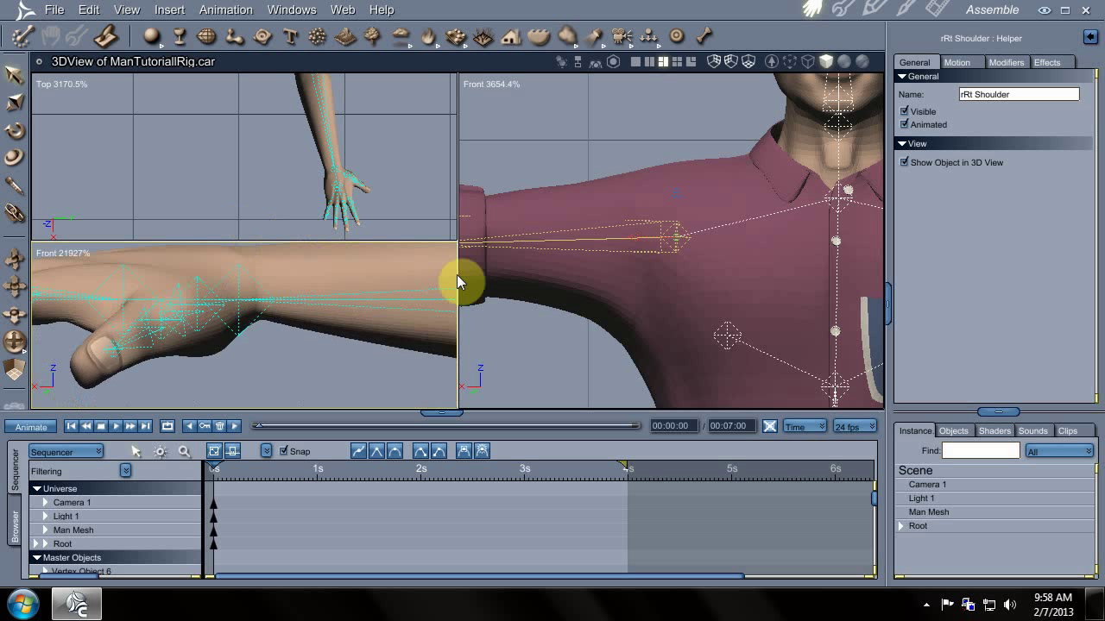
pyautogui.moveTo(618, 265); pyautogui.dragTo(753, 257, button='middle')
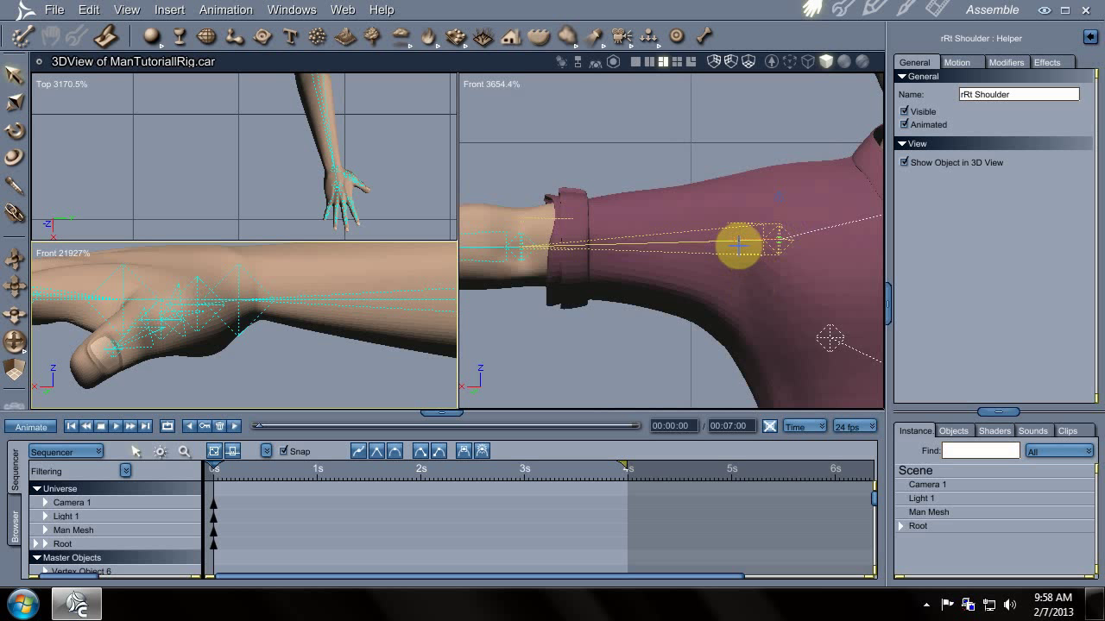
pyautogui.moveTo(737, 242); pyautogui.dragTo(695, 244)
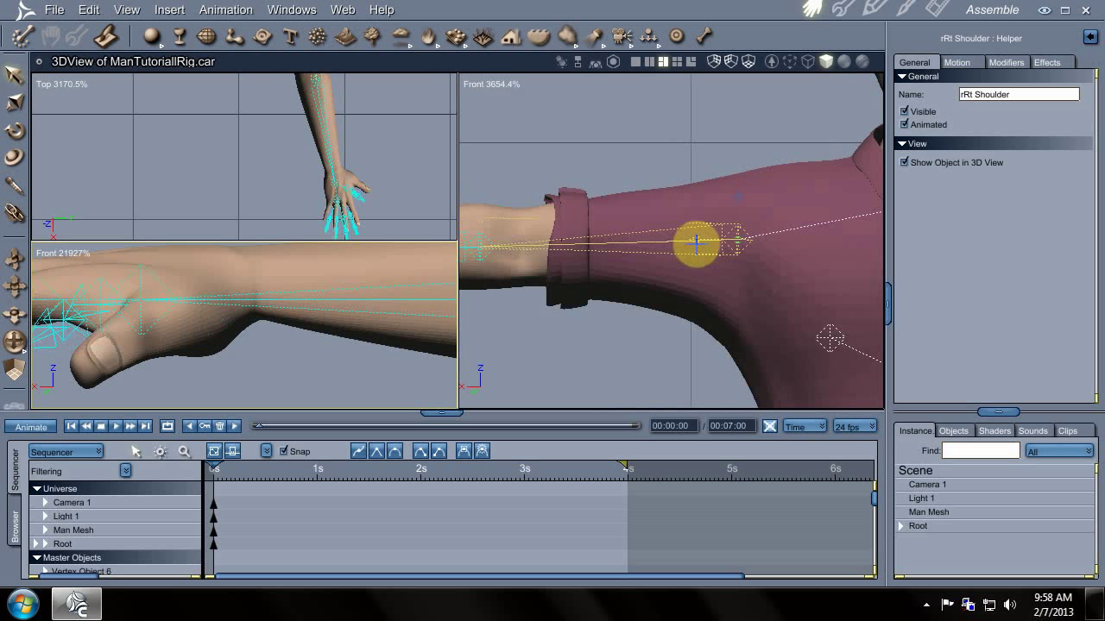
pyautogui.click(695, 245)
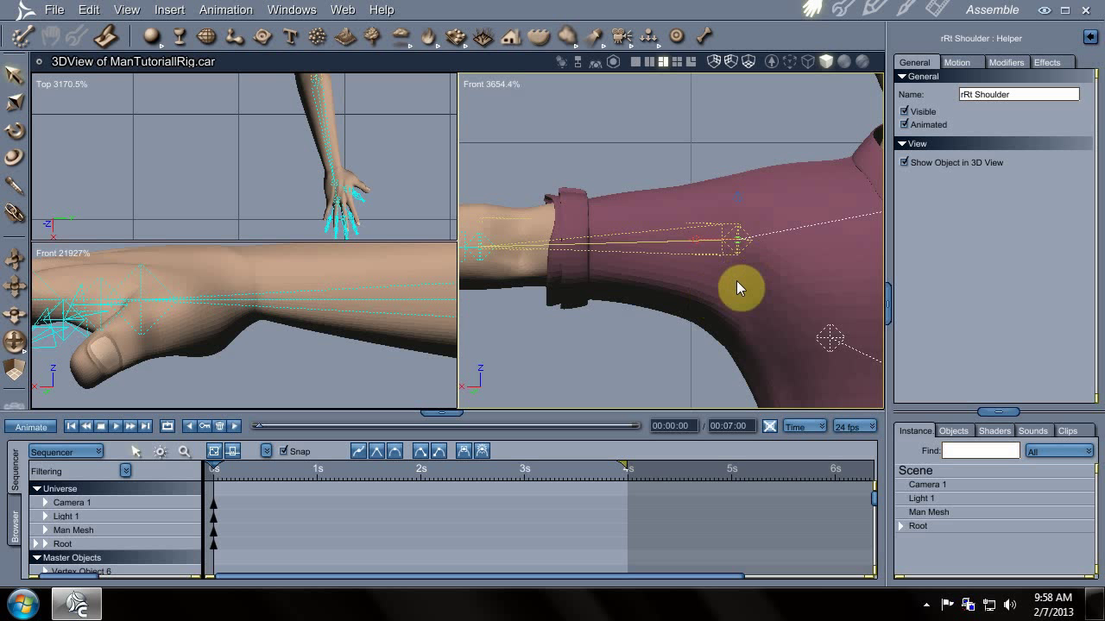
# - Select the RtElbow joint and drag it right to sit at the mesh's elbow
pyautogui.click(480, 252)
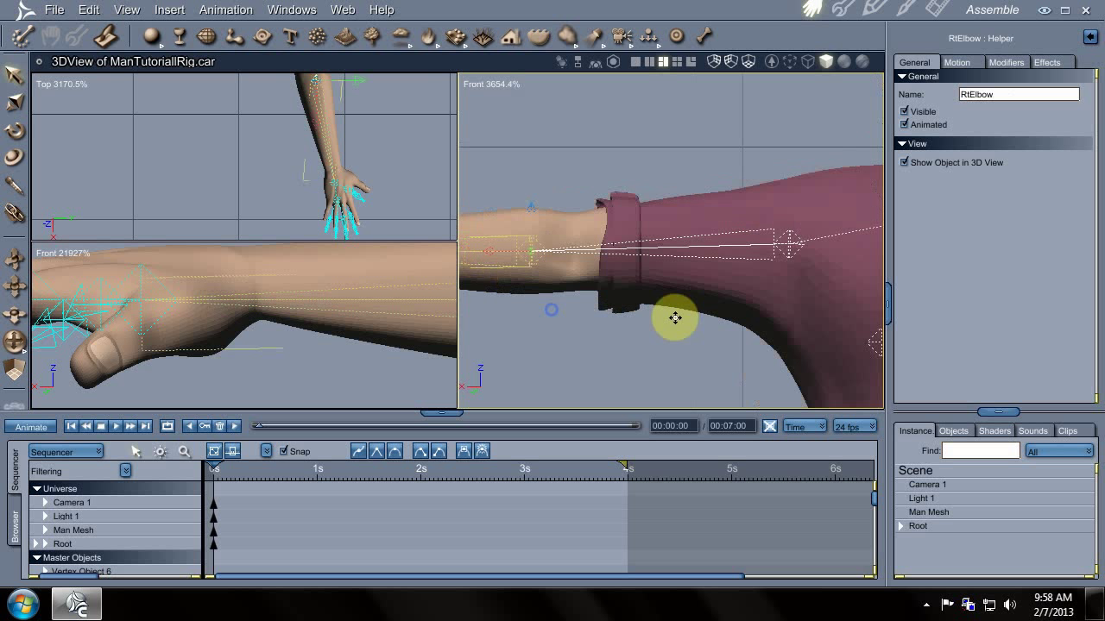
pyautogui.moveTo(567, 249); pyautogui.dragTo(608, 259)
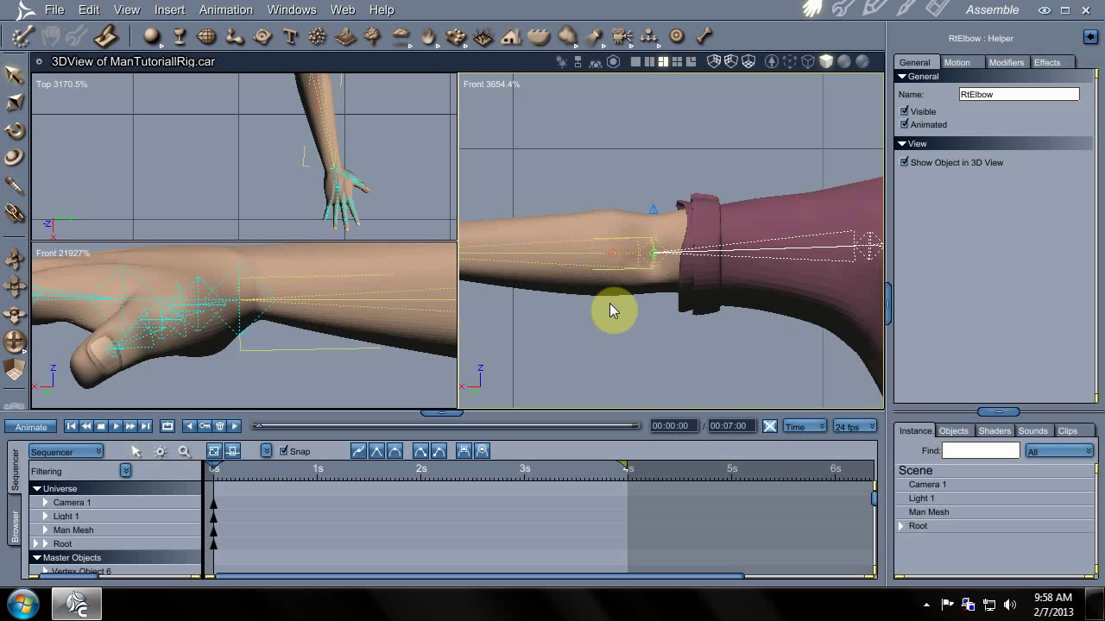
pyautogui.scroll(-3, 329, 332)
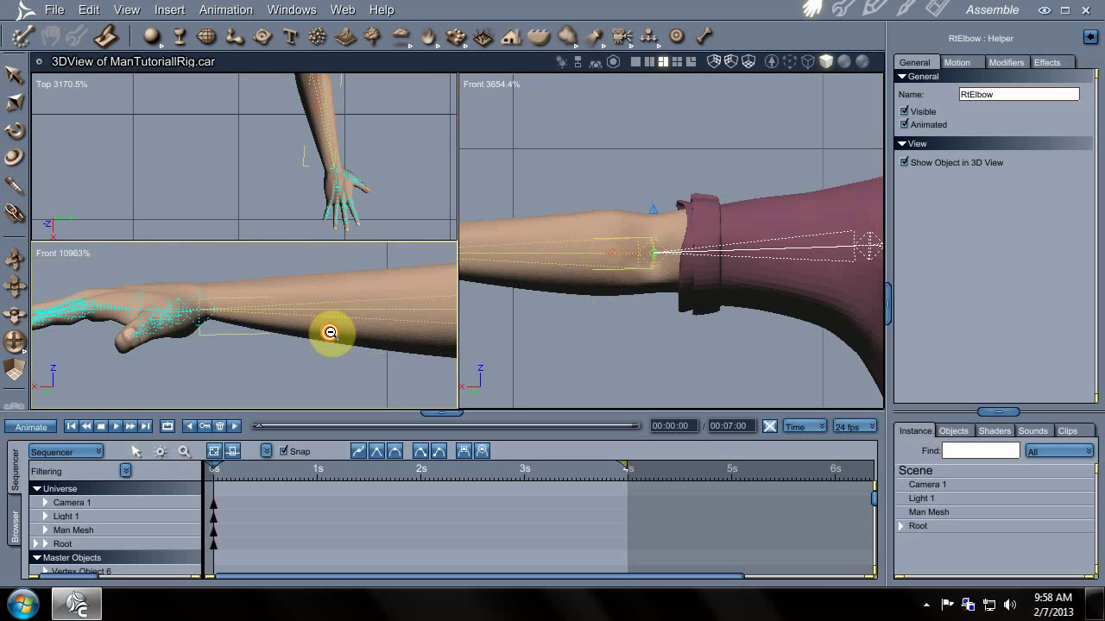
# - Zoom the Front views onto the arm and drag the Lft Shoulder joint along it
pyautogui.moveTo(402, 291); pyautogui.dragTo(355, 335)
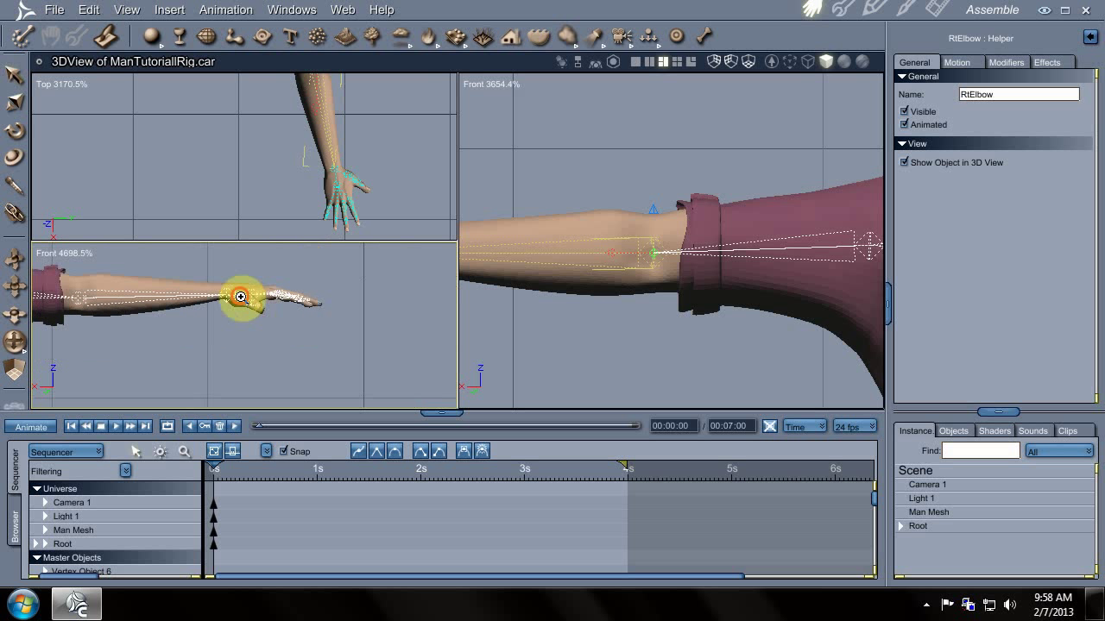
pyautogui.click(239, 296)
pyautogui.click(232, 298)
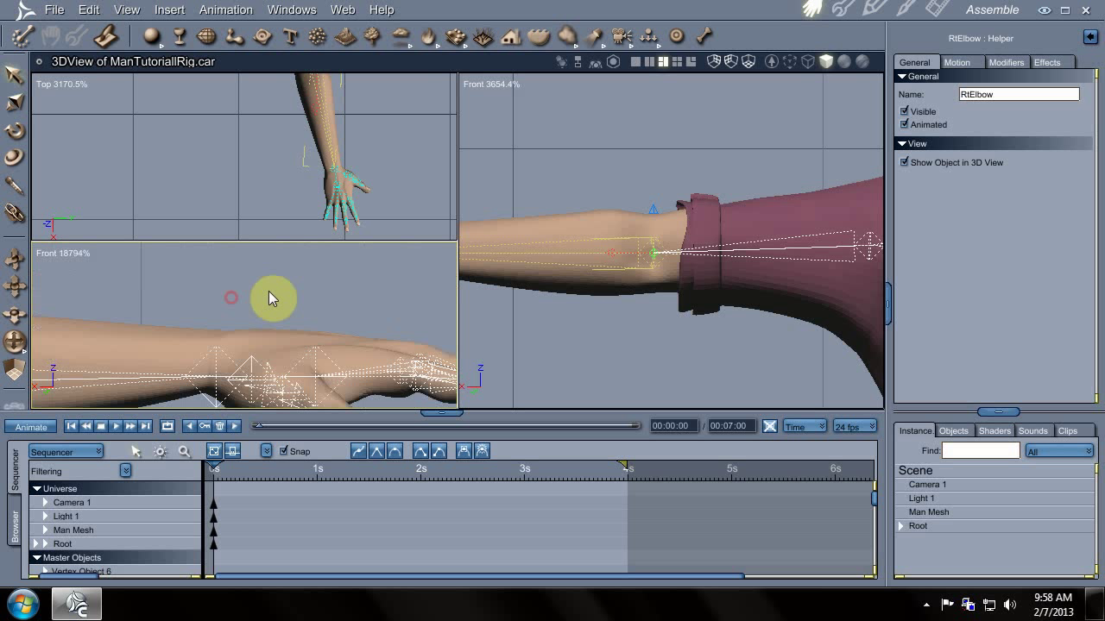
pyautogui.click(290, 192)
pyautogui.keyDown('alt'); pyautogui.click(772, 284); pyautogui.keyUp('alt')
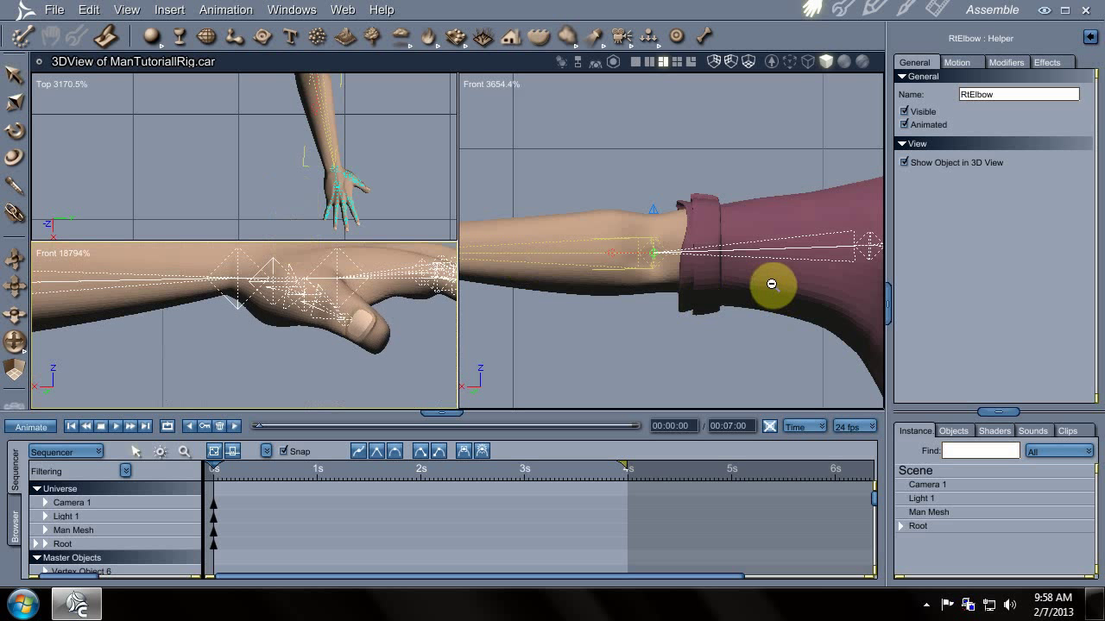
pyautogui.click(661, 201)
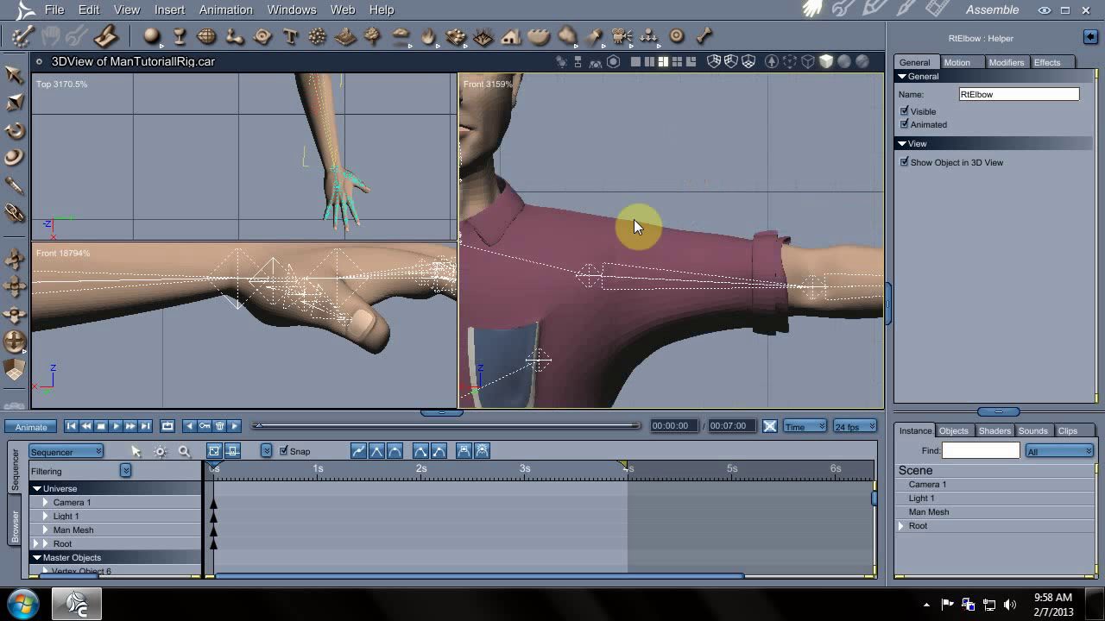
pyautogui.click(590, 275)
pyautogui.moveTo(552, 275); pyautogui.dragTo(575, 273)
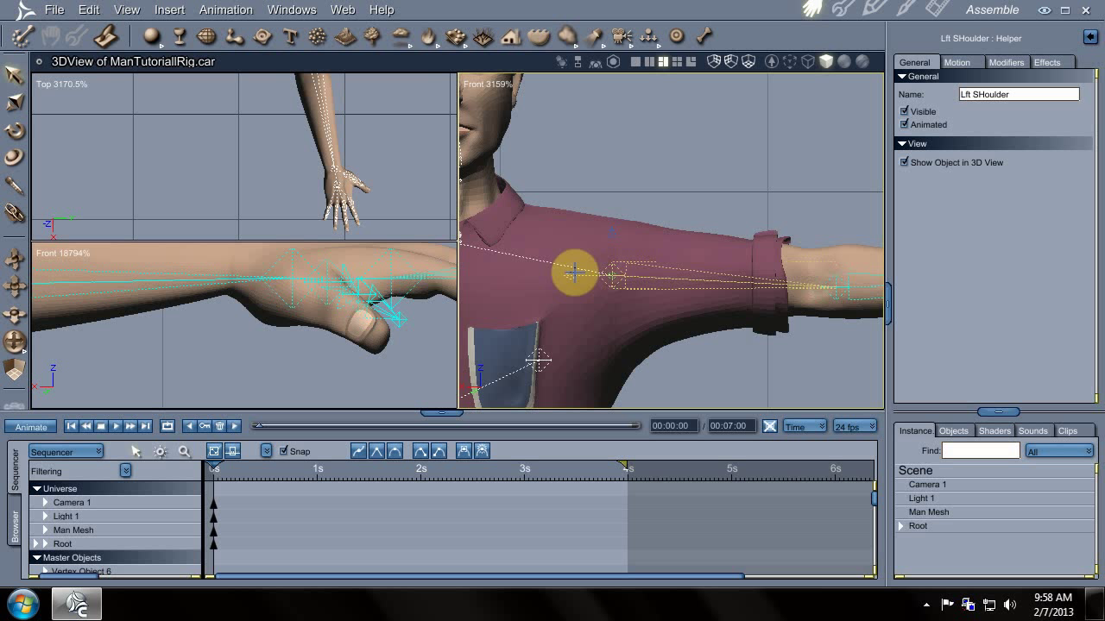
# - Nudge the Lft Elbow joint left toward the sleeve cuff
pyautogui.click(838, 285)
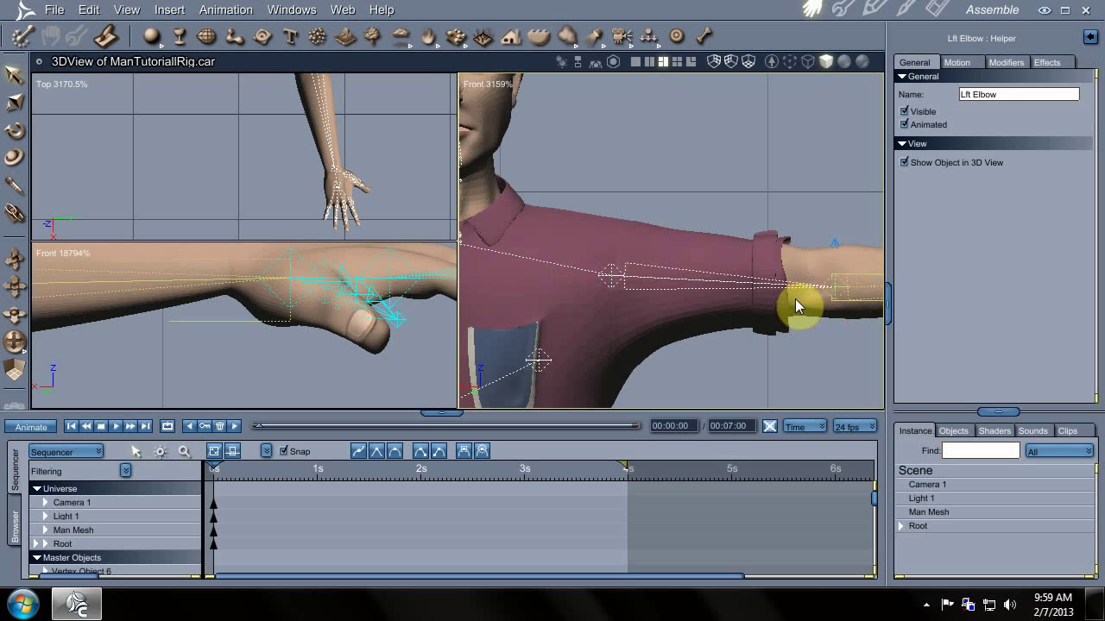
pyautogui.press('Left')
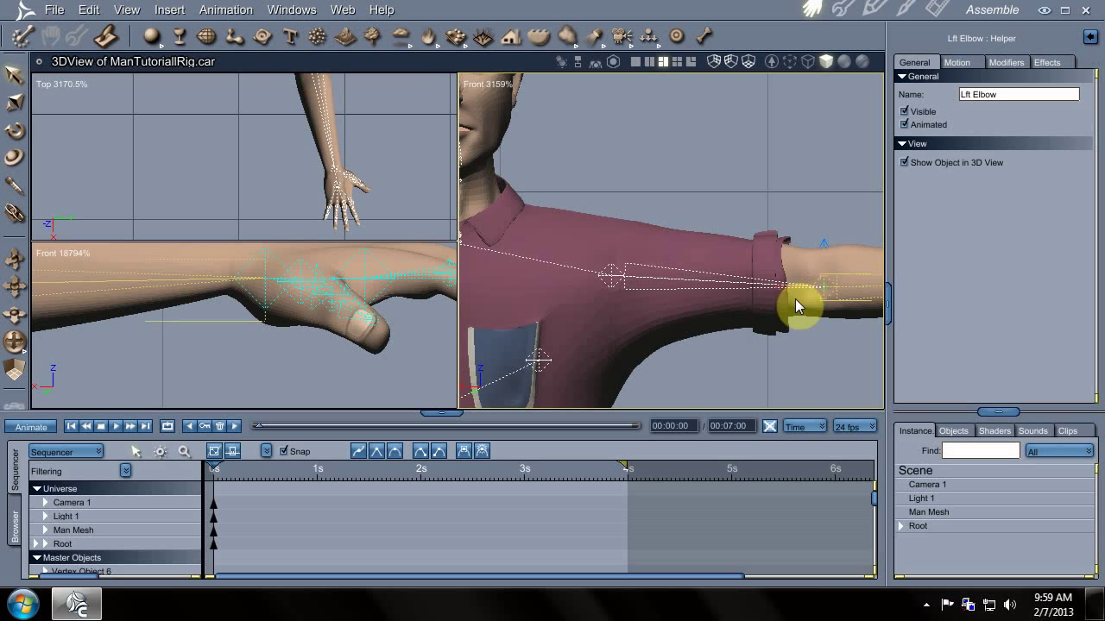
pyautogui.press('Left')
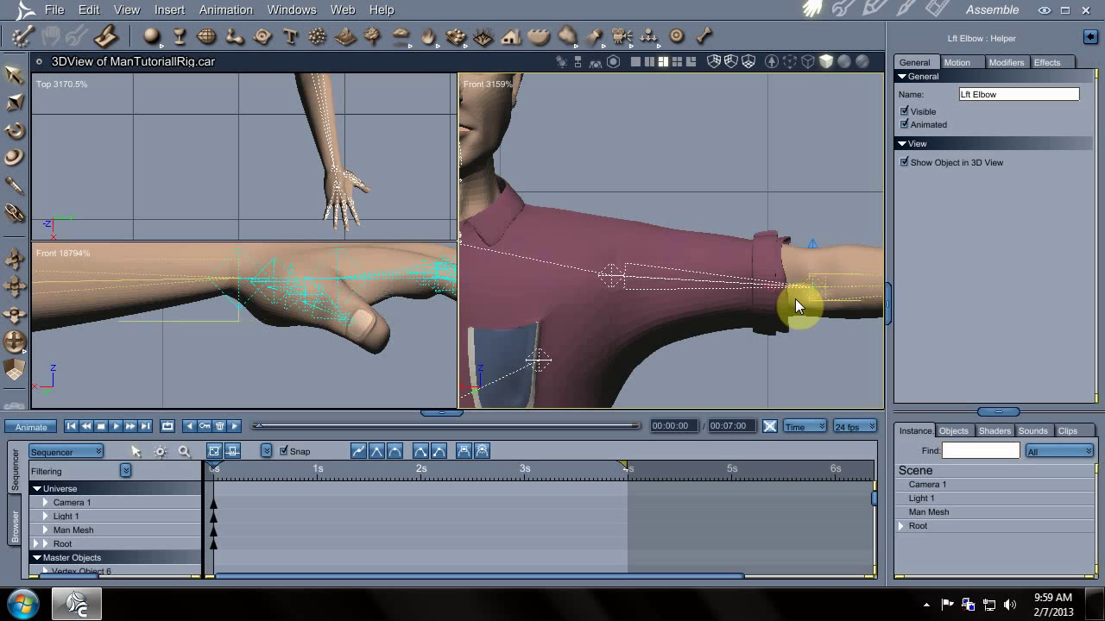
# - Deselect the bone and switch the large viewport to the Director's Camera
pyautogui.click(779, 357)
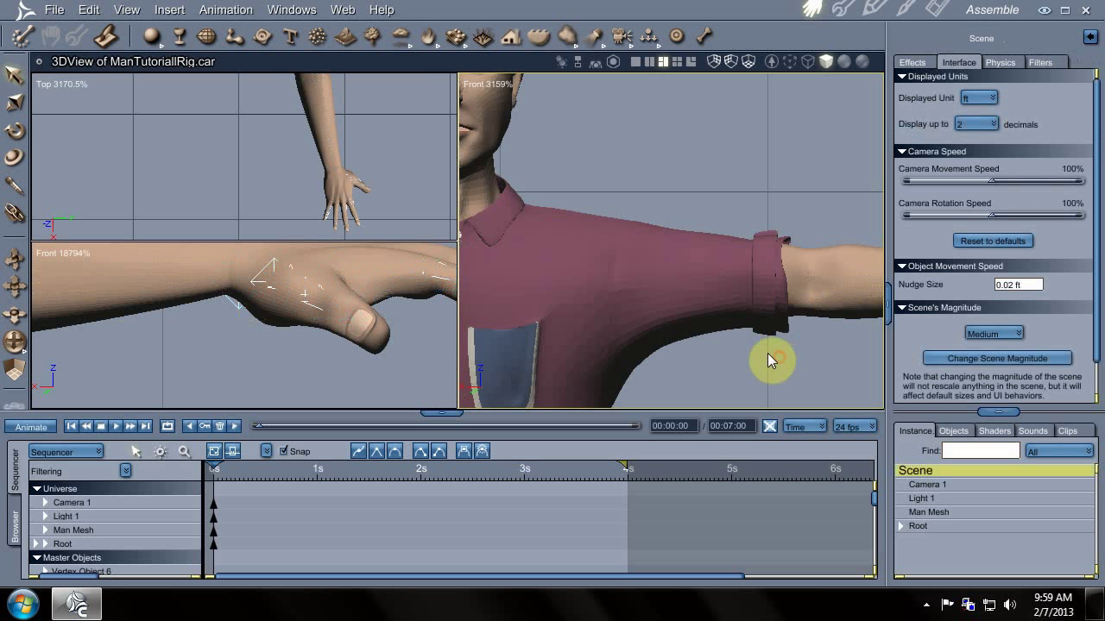
pyautogui.scroll(-5, 641, 267)
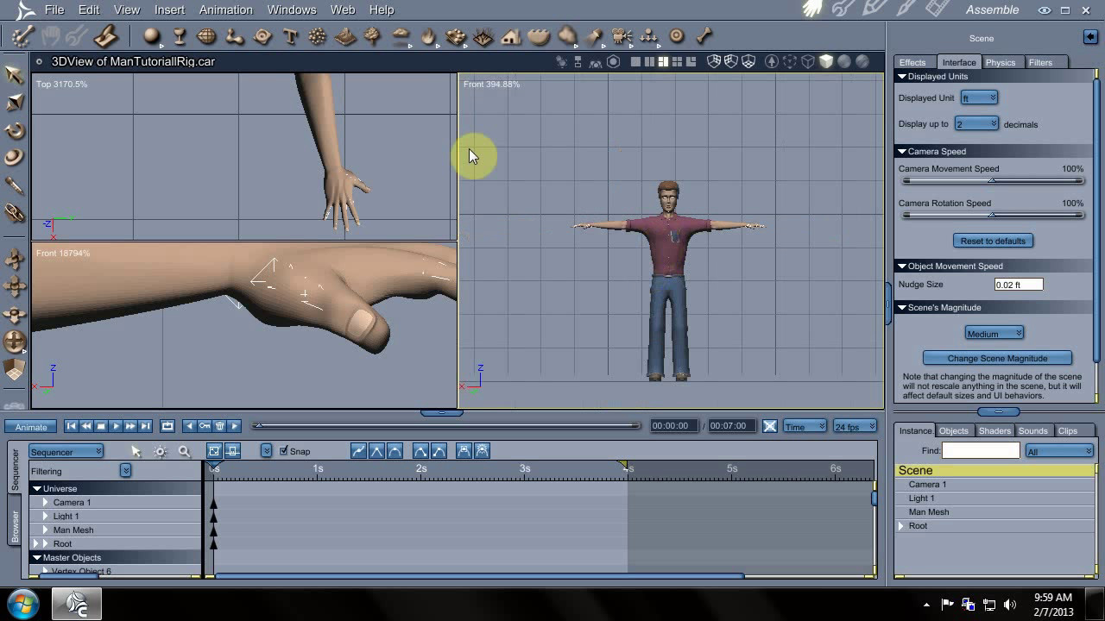
pyautogui.click(481, 84)
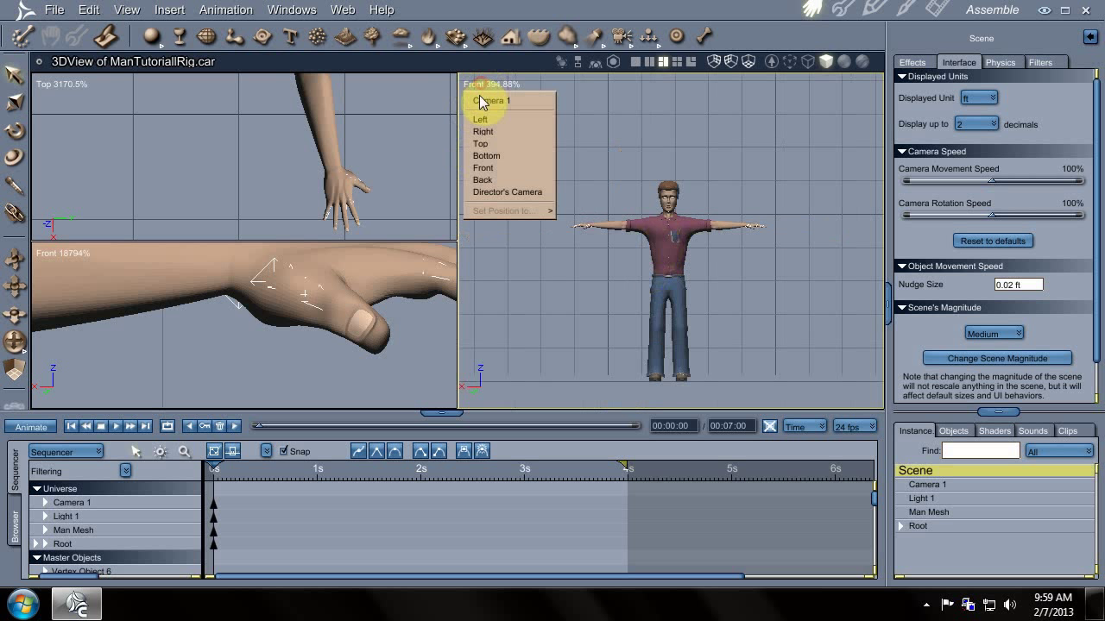
pyautogui.click(509, 193)
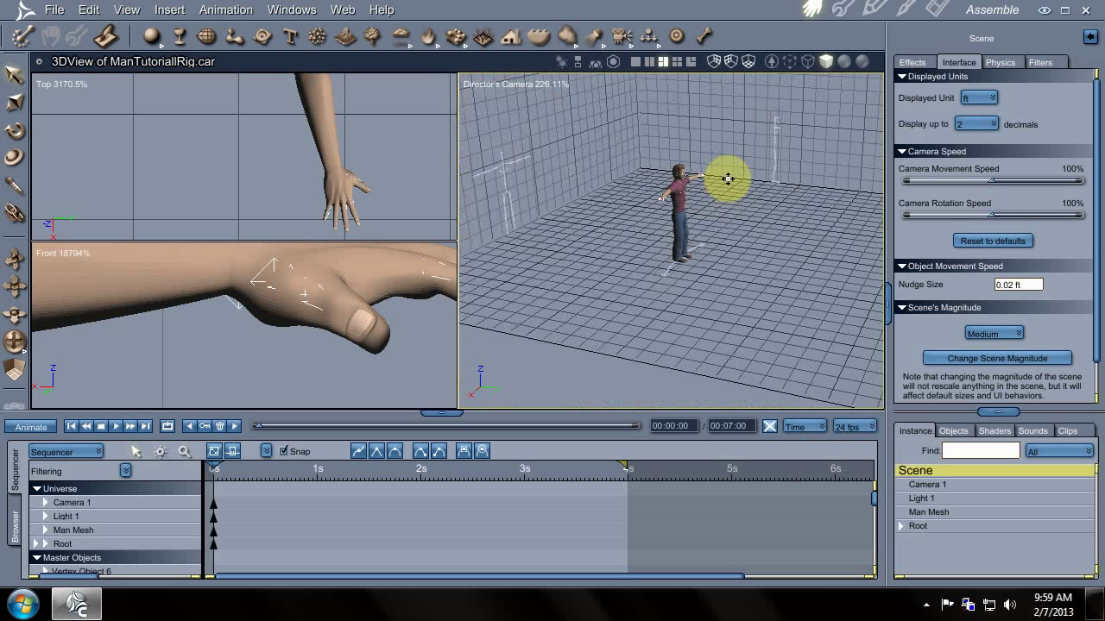
# - Tilt, lower and orbit the camera to see the figure's side, zooming out the Top view
pyautogui.moveTo(727, 179); pyautogui.dragTo(722, 165)
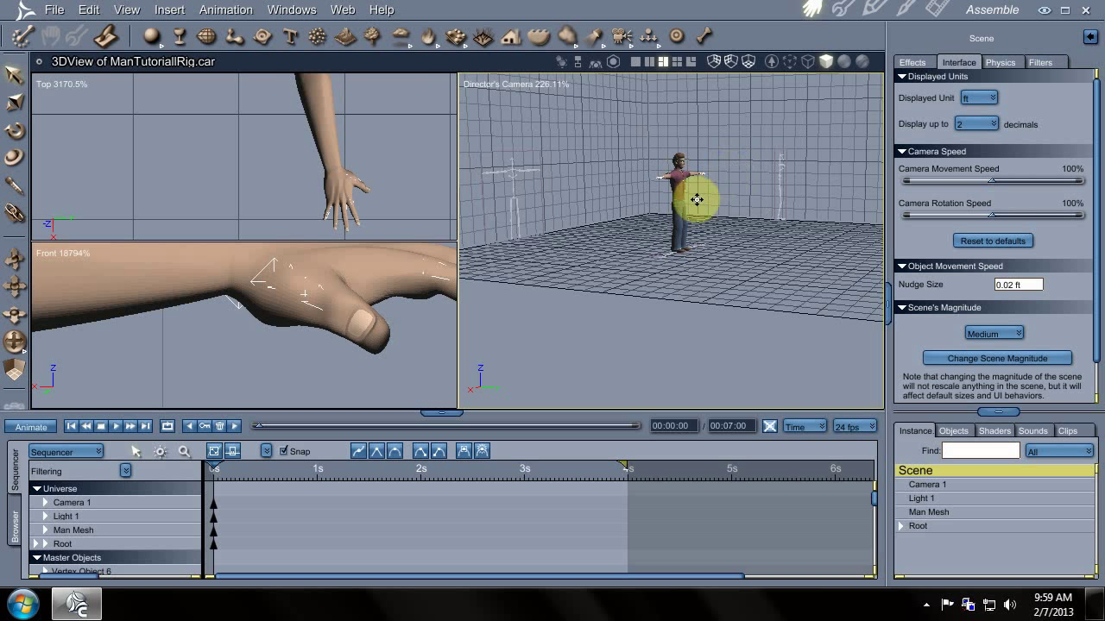
pyautogui.moveTo(698, 202); pyautogui.dragTo(707, 188)
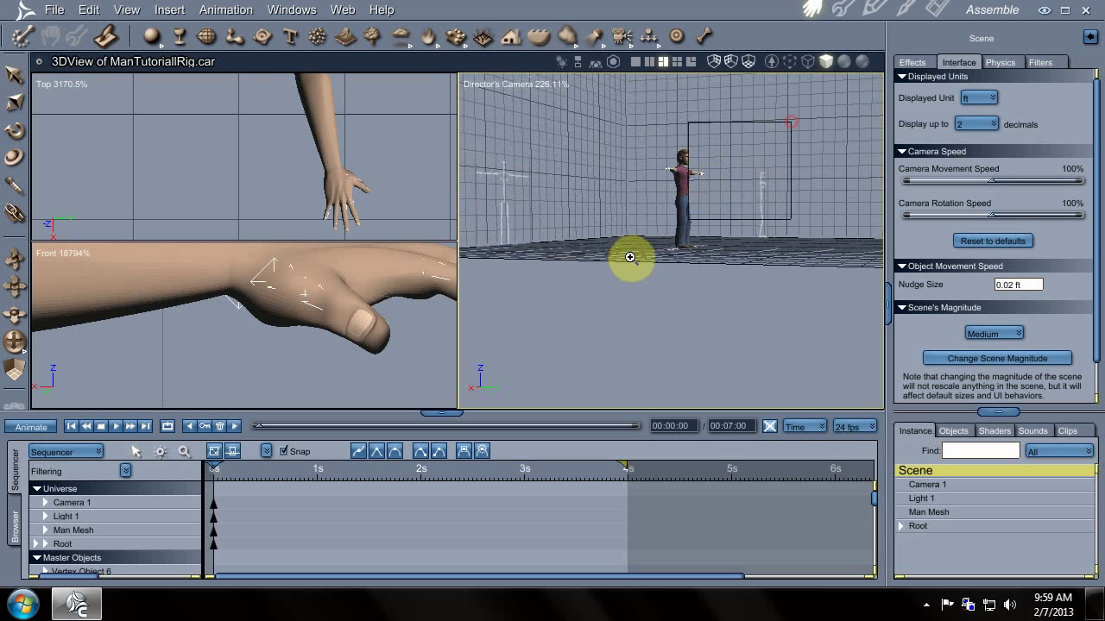
pyautogui.scroll(3, 612, 284)
pyautogui.moveTo(651, 275); pyautogui.dragTo(663, 278)
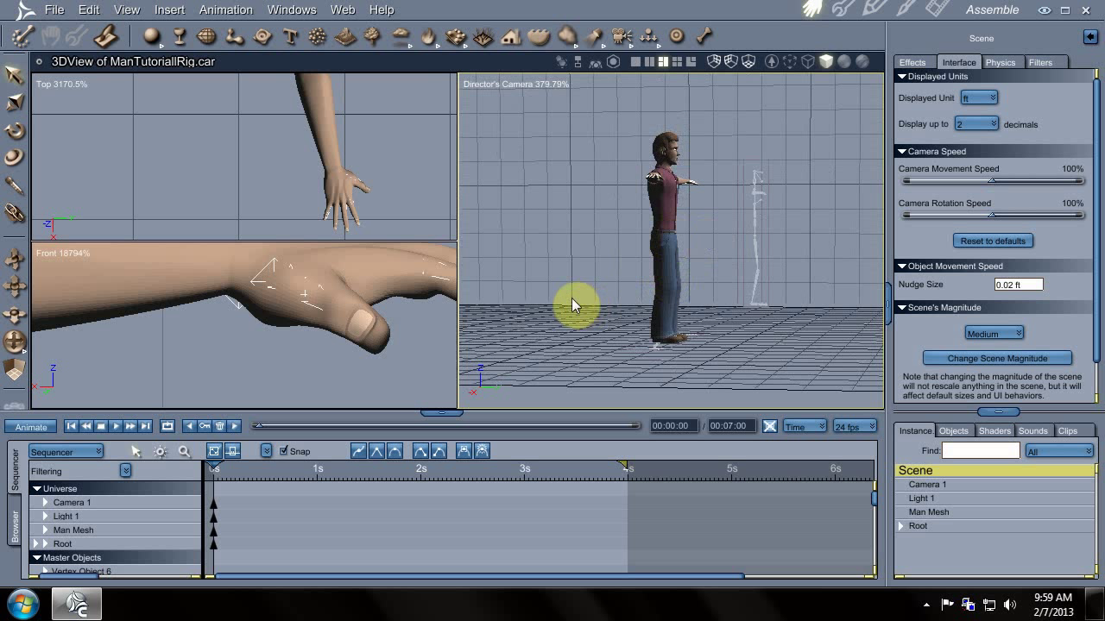
pyautogui.scroll(-10, 212, 154)
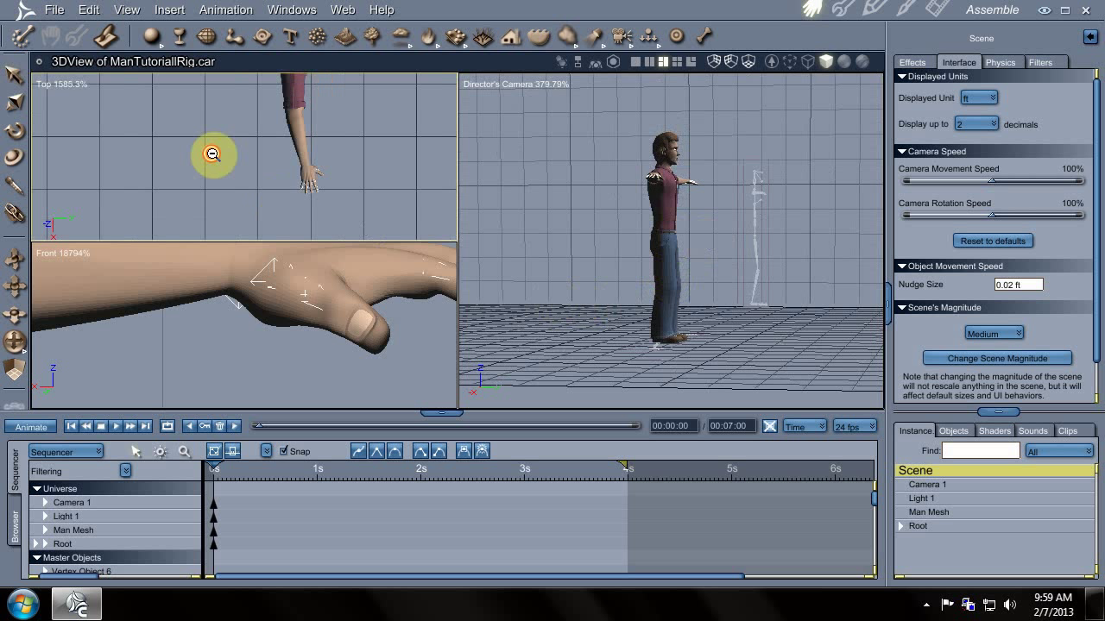
# - Add a cube primitive to the scene and shrink it
pyautogui.click(152, 41)
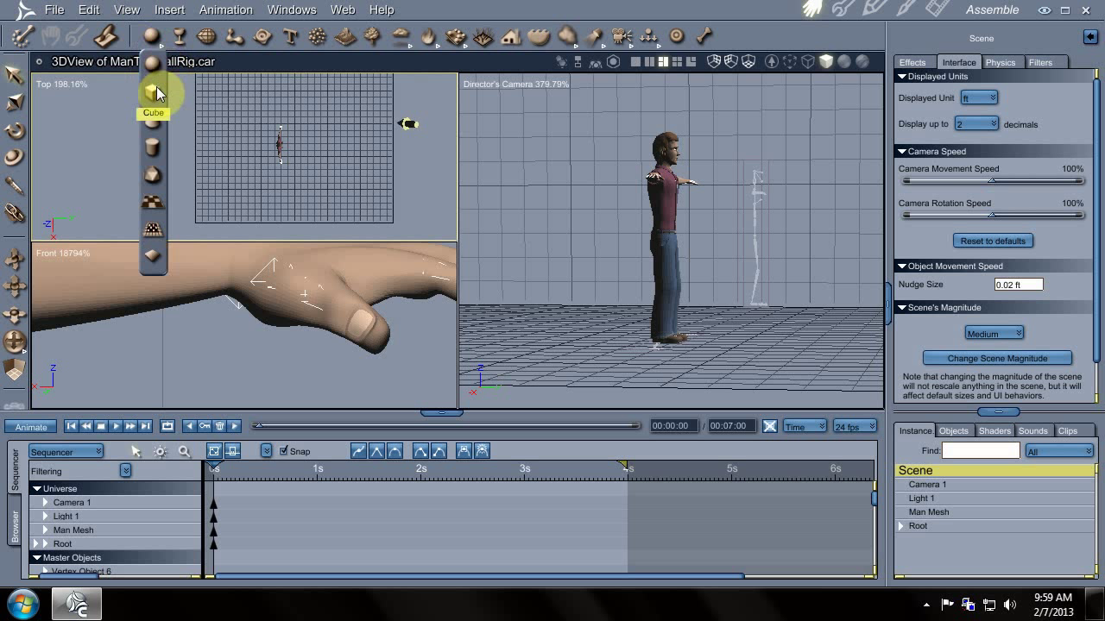
pyautogui.click(153, 92)
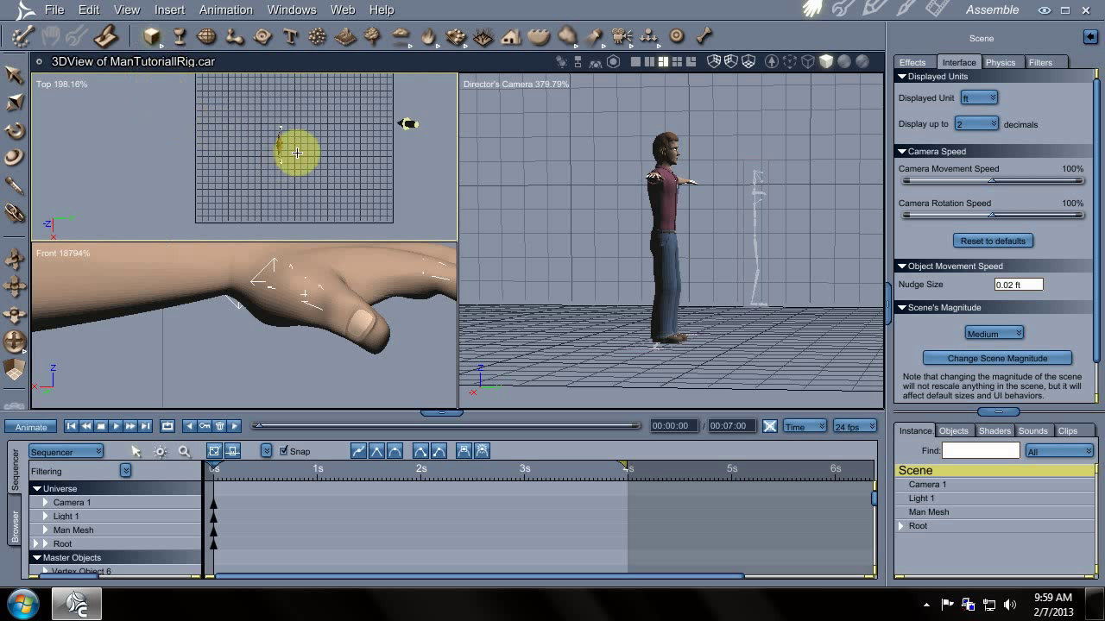
pyautogui.click(296, 153)
pyautogui.click(772, 256)
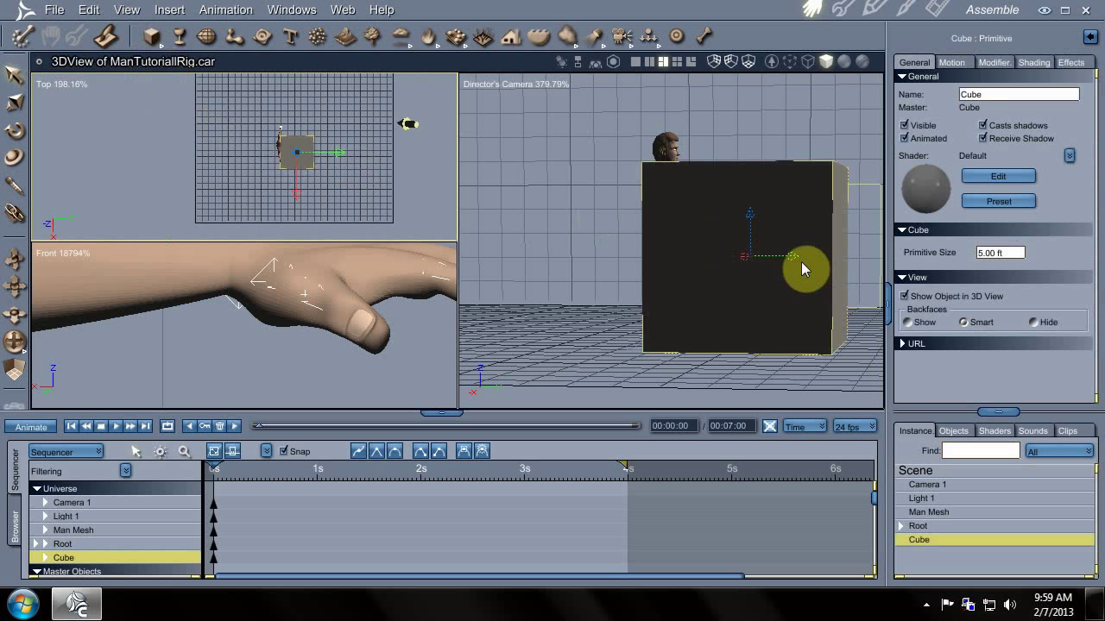
pyautogui.moveTo(794, 254); pyautogui.dragTo(739, 237)
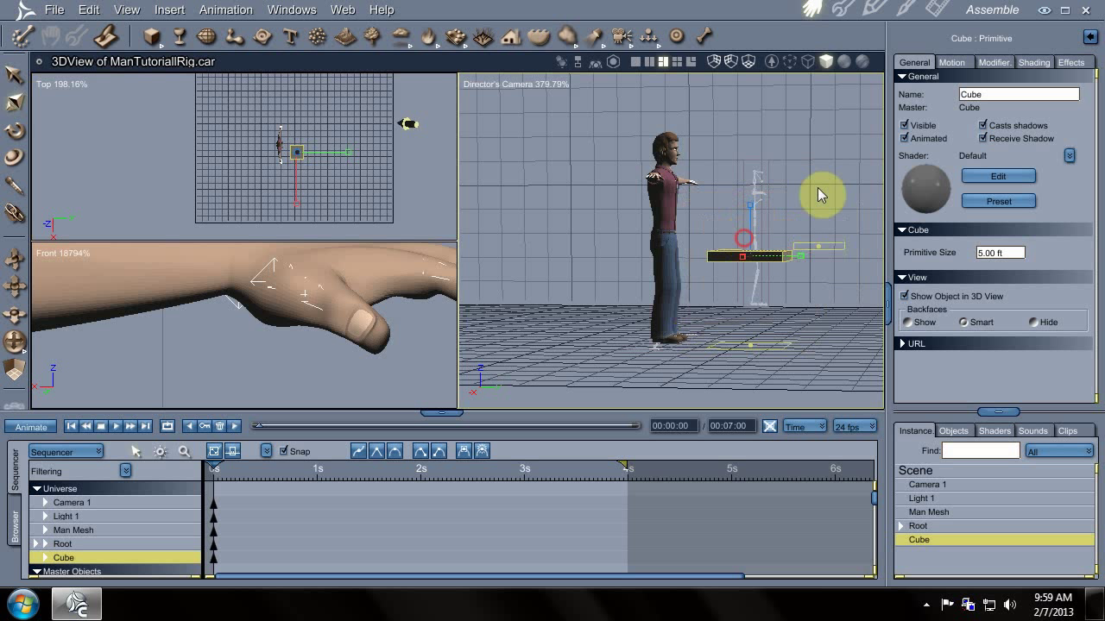
# - Rename the cube to 'Ground'
pyautogui.doubleClick(982, 94)
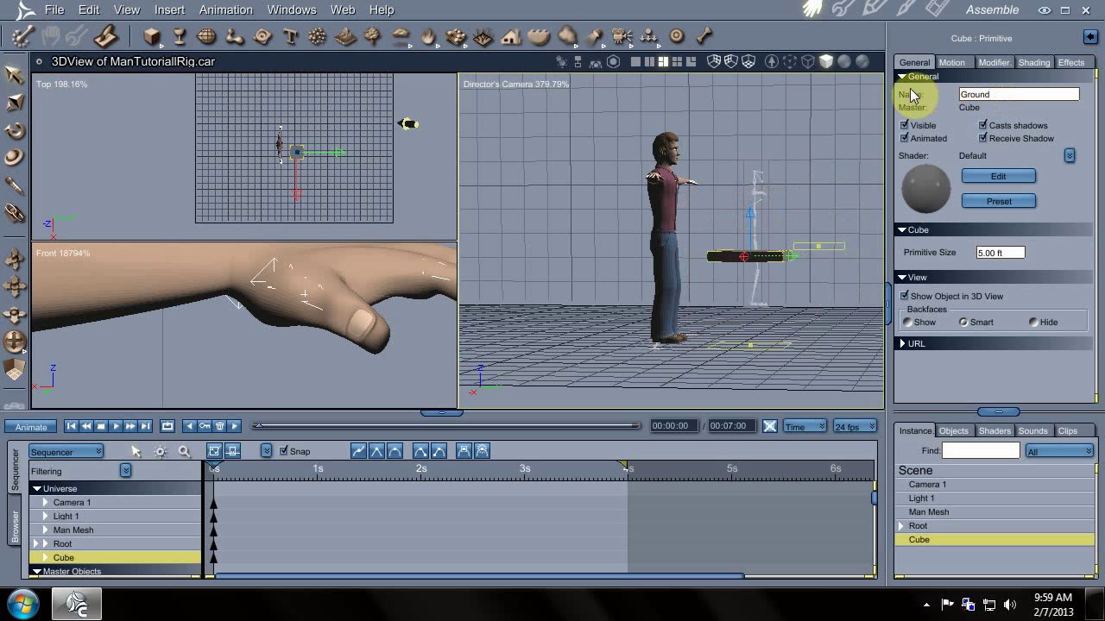
pyautogui.write('Ground')
pyautogui.press('Return')
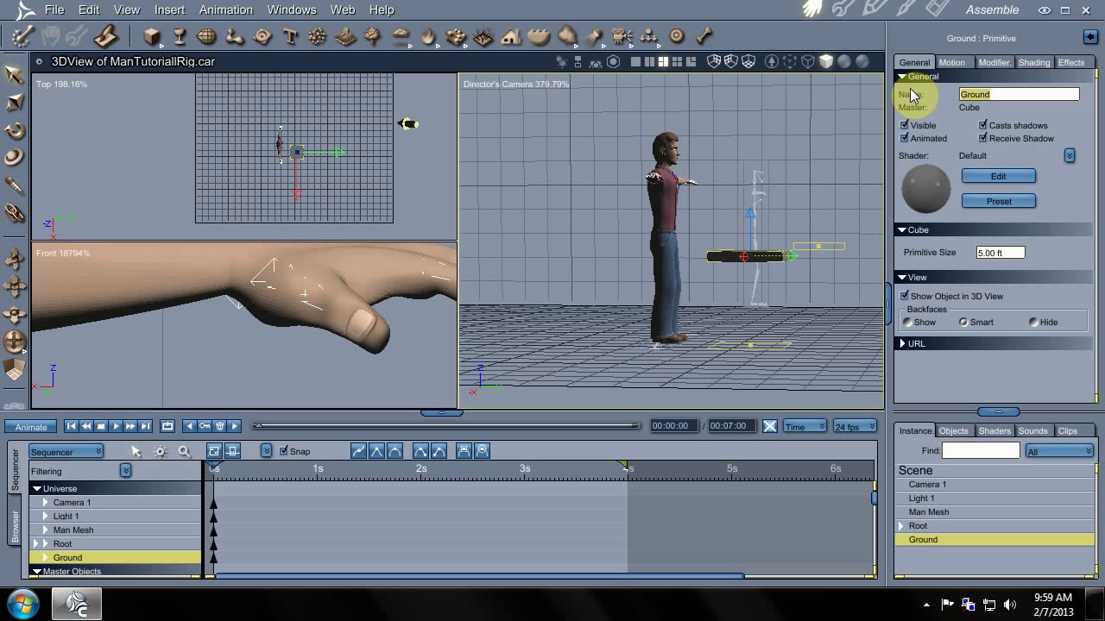
pyautogui.click(920, 526)
pyautogui.click(923, 541)
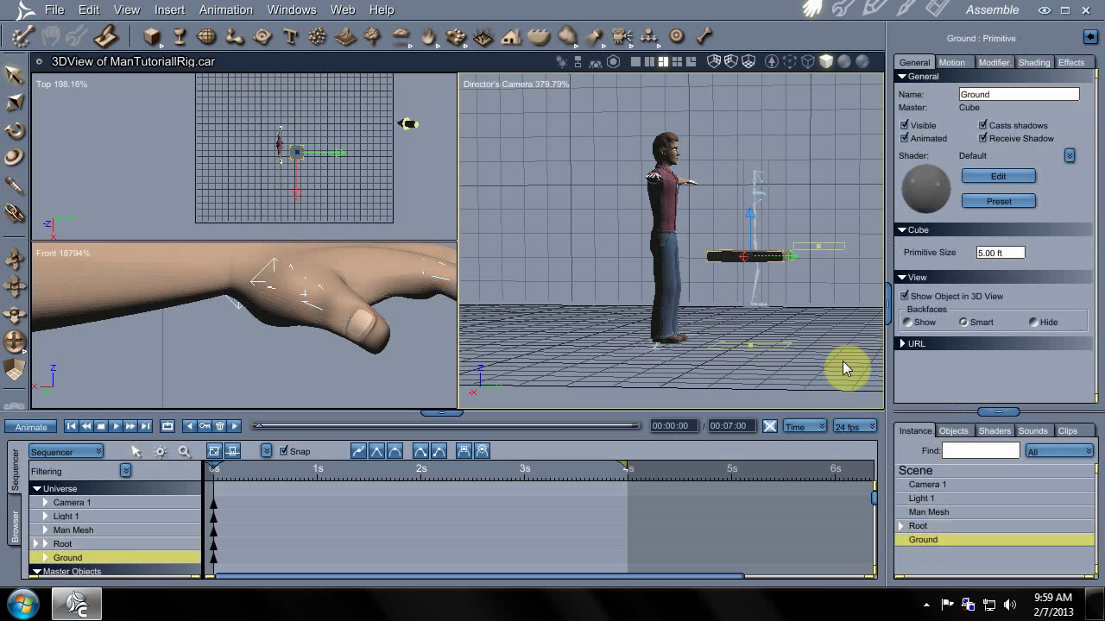
# - Lower the Ground slab beneath the man's feet and widen it on both sides
pyautogui.moveTo(742, 207); pyautogui.dragTo(740, 299)
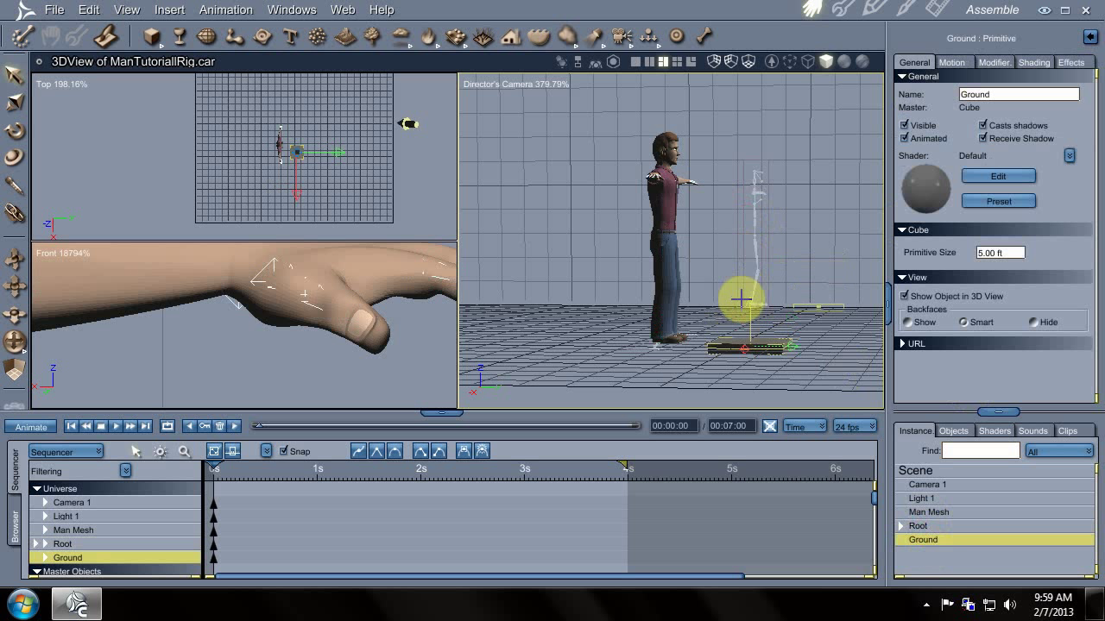
pyautogui.click(276, 330)
pyautogui.keyDown('alt'); pyautogui.click(276, 329); pyautogui.keyUp('alt')
pyautogui.keyDown('alt'); pyautogui.click(276, 328); pyautogui.keyUp('alt')
pyautogui.keyDown('alt'); pyautogui.click(217, 360); pyautogui.keyUp('alt')
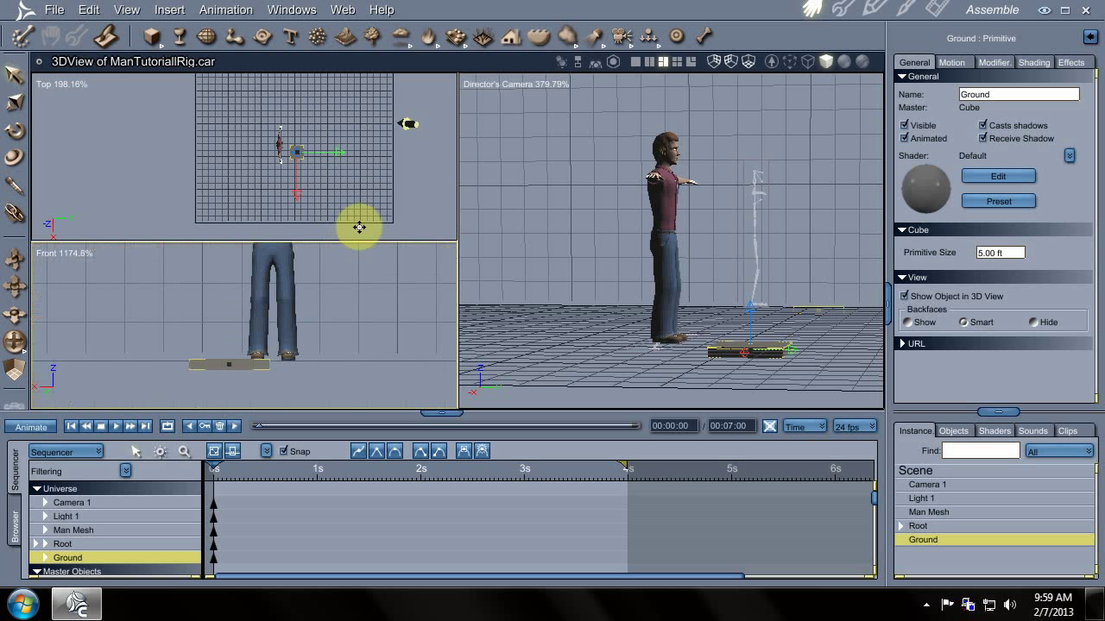
pyautogui.click(207, 384)
pyautogui.moveTo(234, 357); pyautogui.dragTo(341, 347)
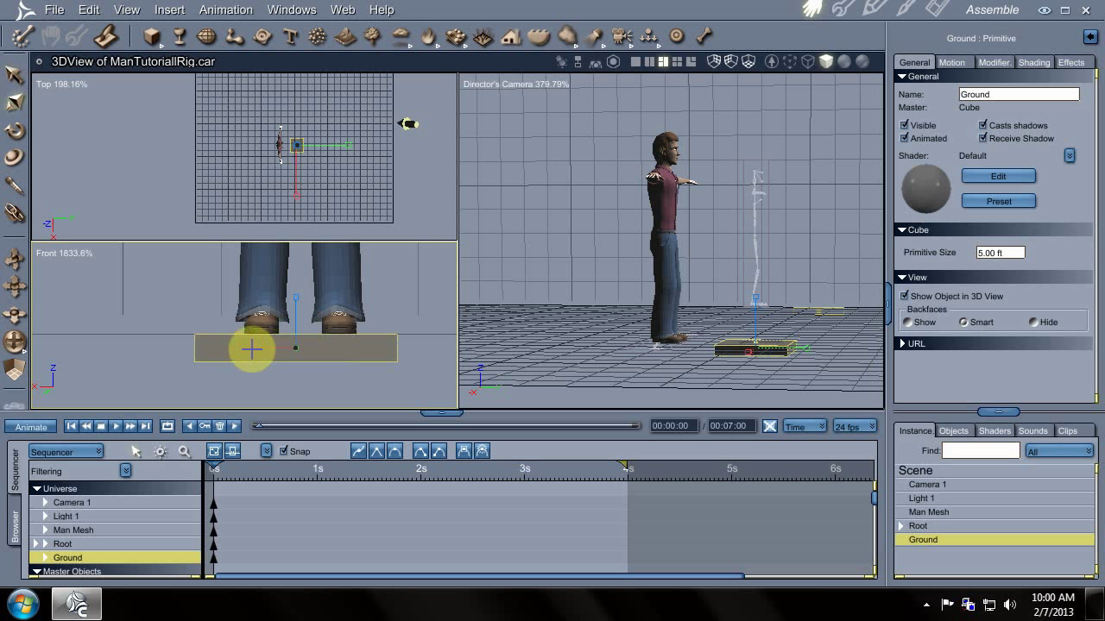
pyautogui.moveTo(249, 348); pyautogui.dragTo(152, 355)
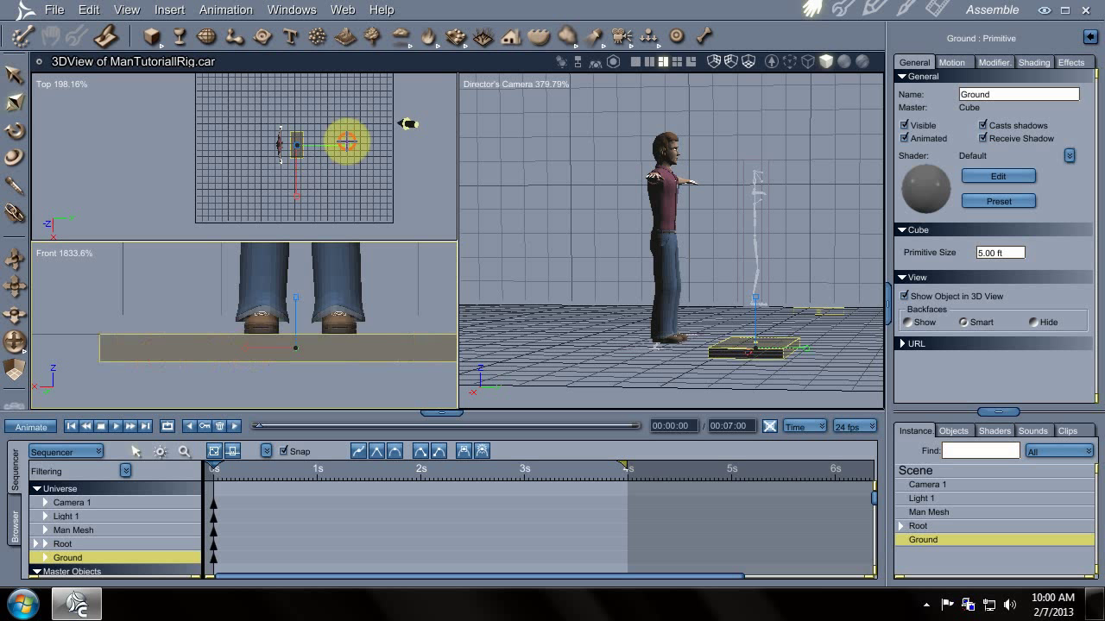
pyautogui.moveTo(333, 147); pyautogui.dragTo(415, 143)
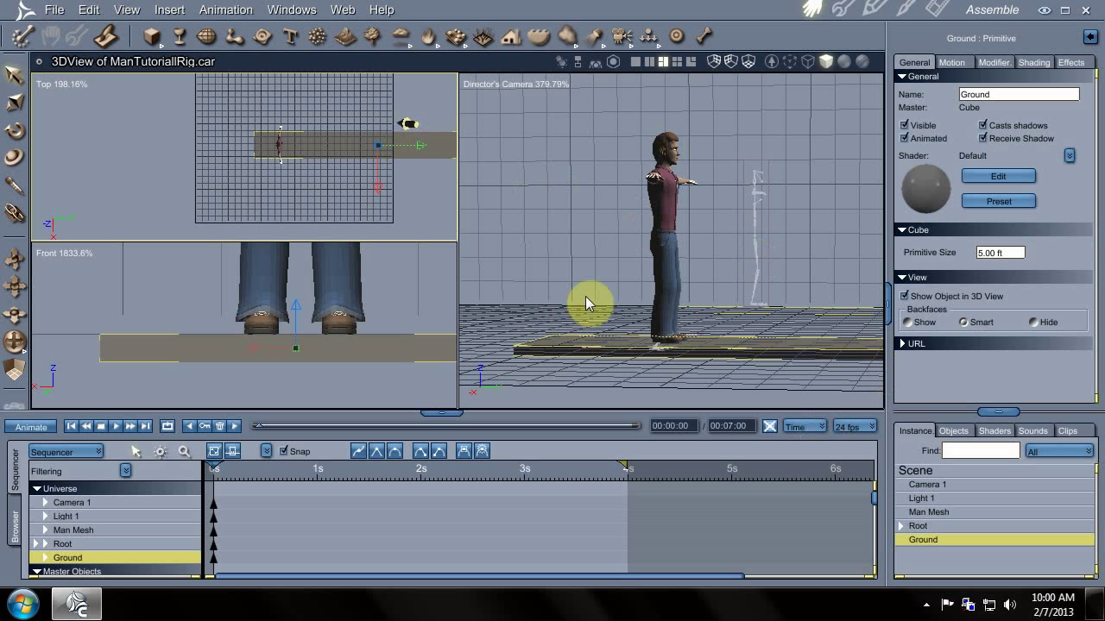
# - Set the Ground slab's shader colour to green in the Texture room
pyautogui.click(904, 10)
pyautogui.click(435, 179)
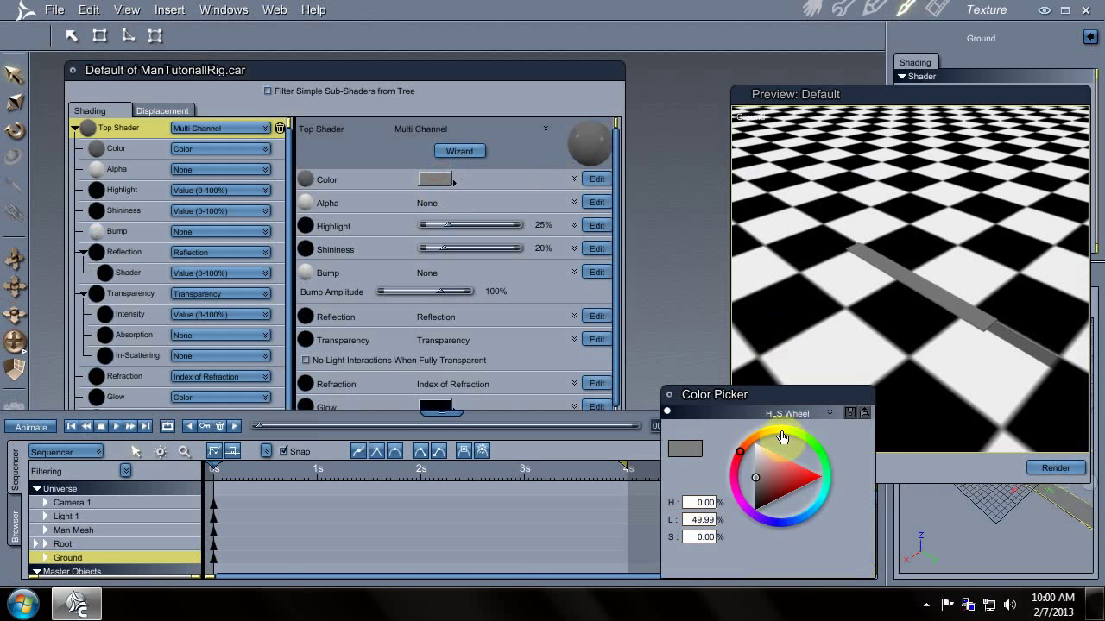
pyautogui.click(818, 450)
pyautogui.click(775, 485)
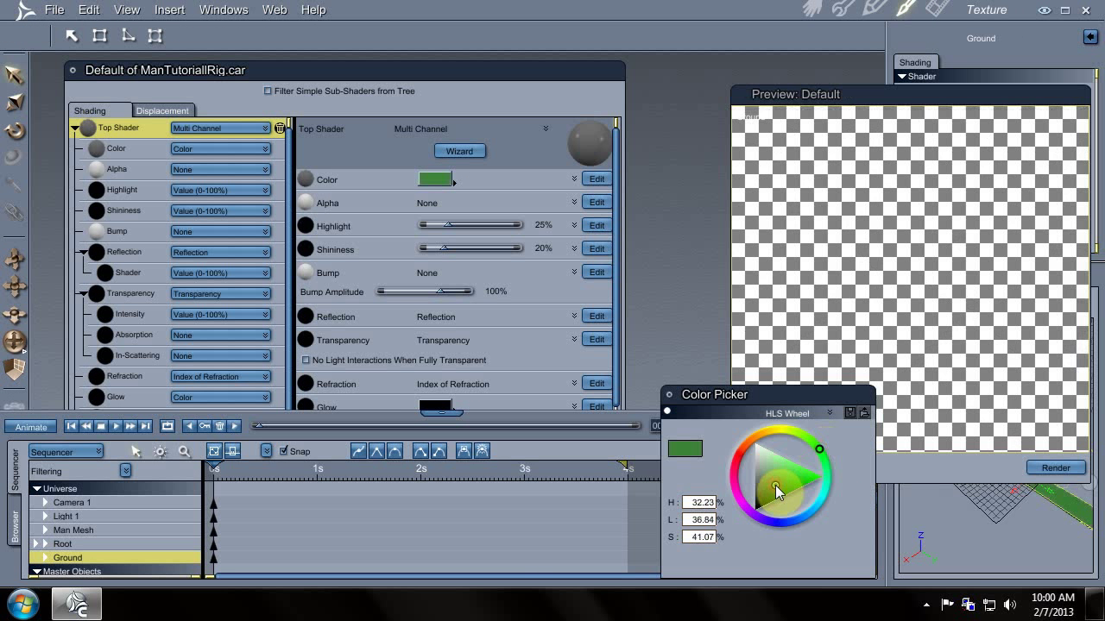
pyautogui.click(807, 11)
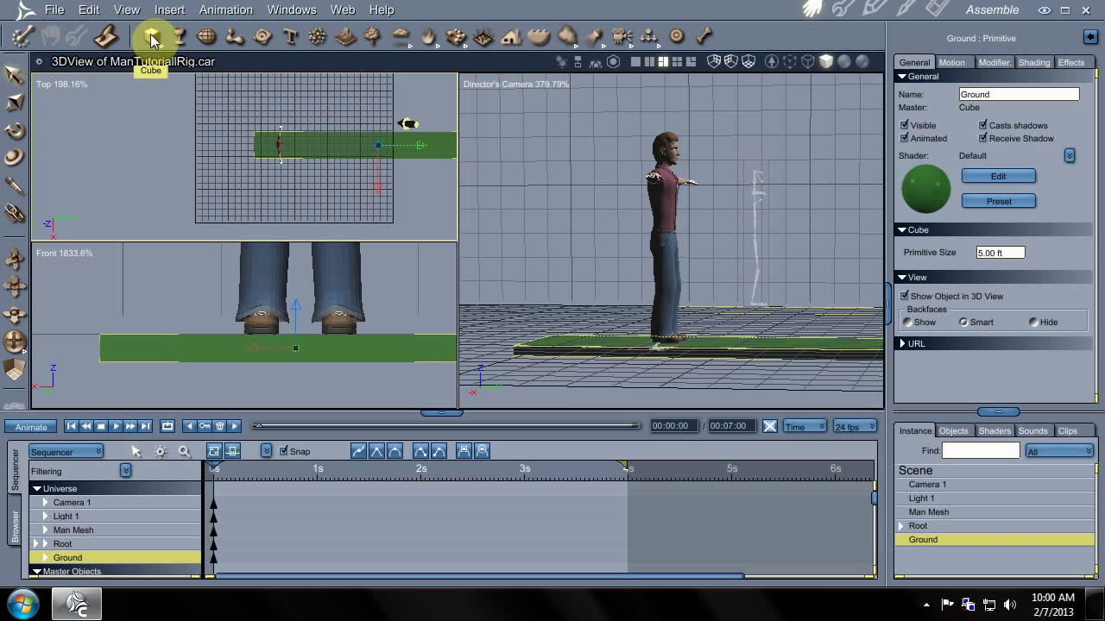
# - Add a new cube with its own new master shader coloured bright yellow
pyautogui.moveTo(152, 40); pyautogui.dragTo(270, 192)
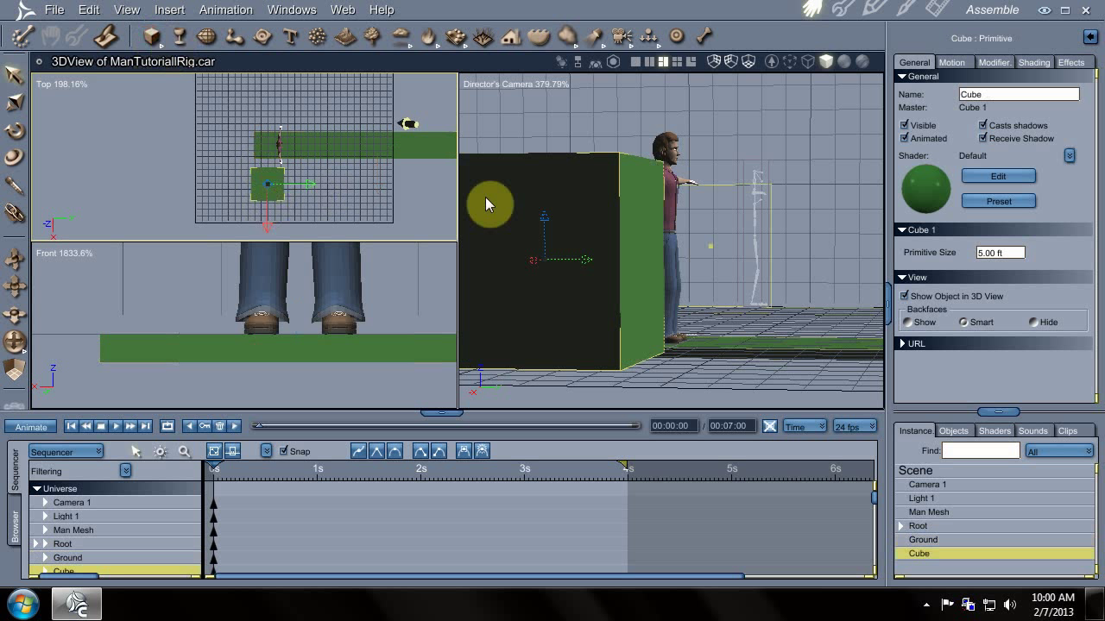
pyautogui.click(908, 10)
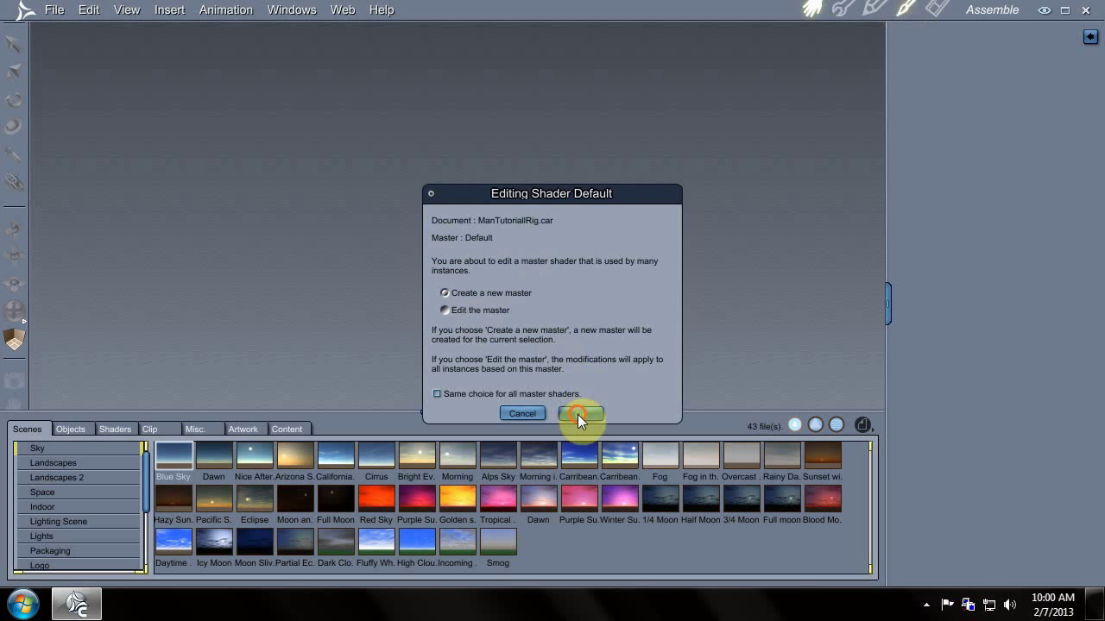
pyautogui.click(578, 414)
pyautogui.click(444, 188)
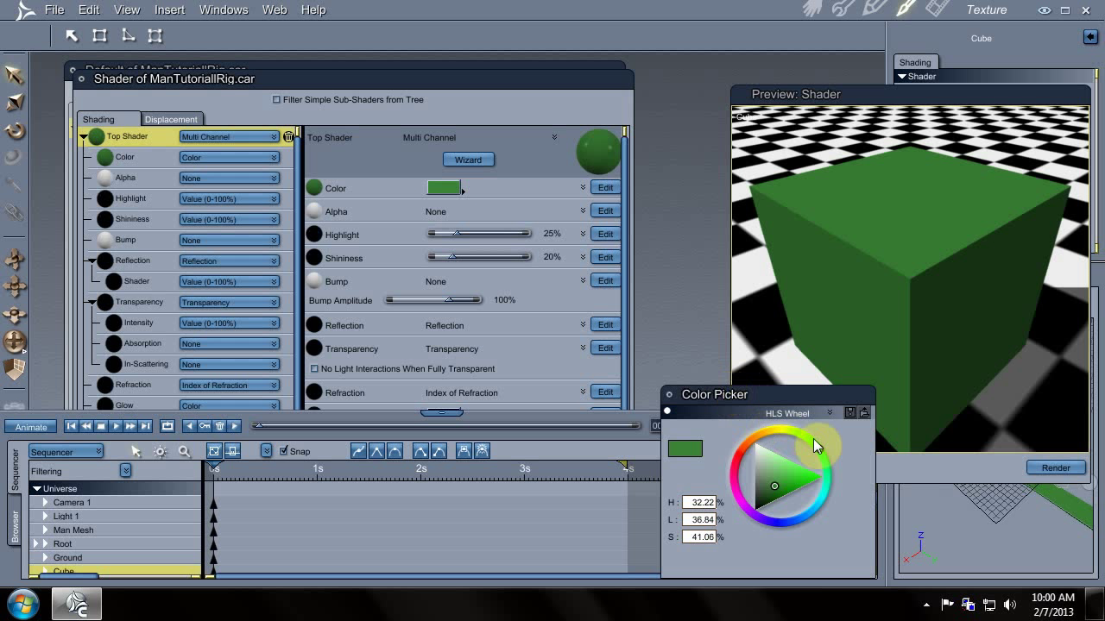
pyautogui.click(779, 429)
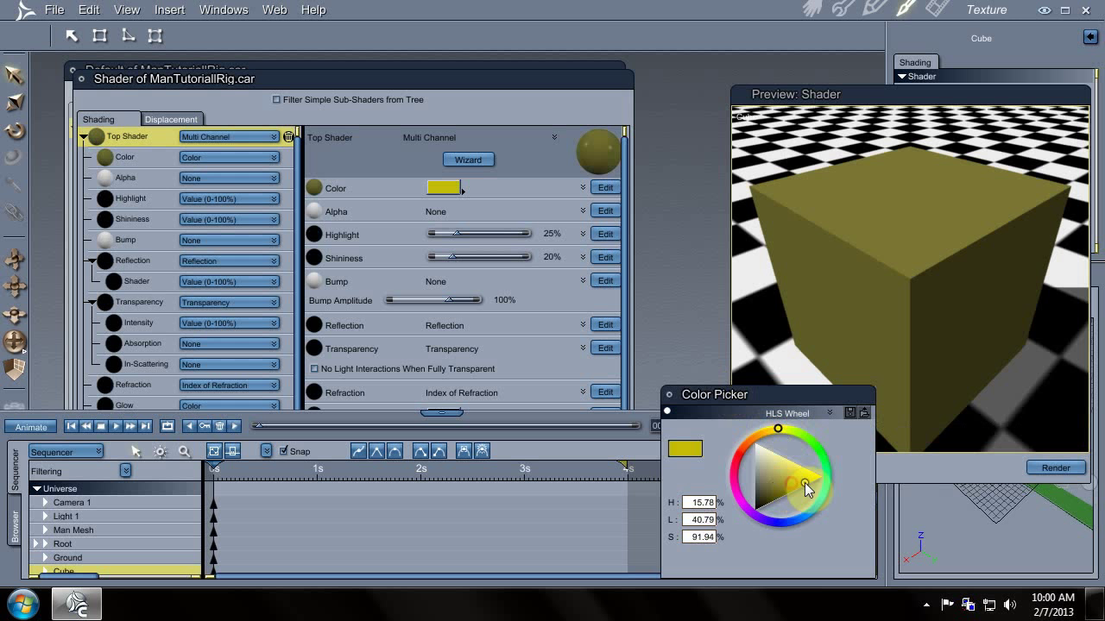
pyautogui.moveTo(804, 483); pyautogui.dragTo(812, 482)
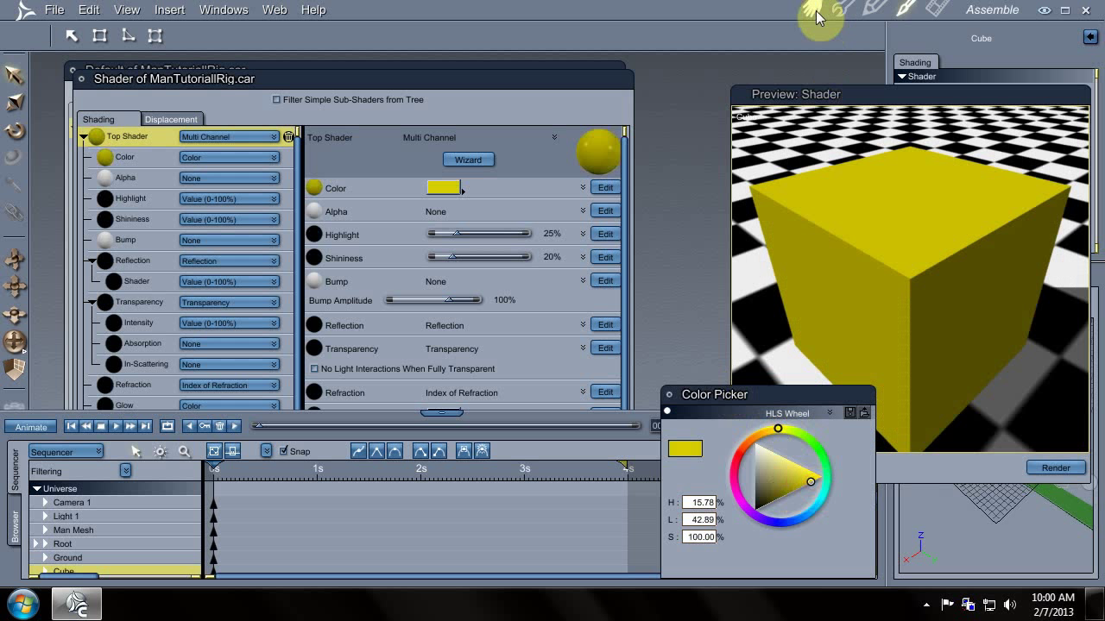
pyautogui.click(813, 12)
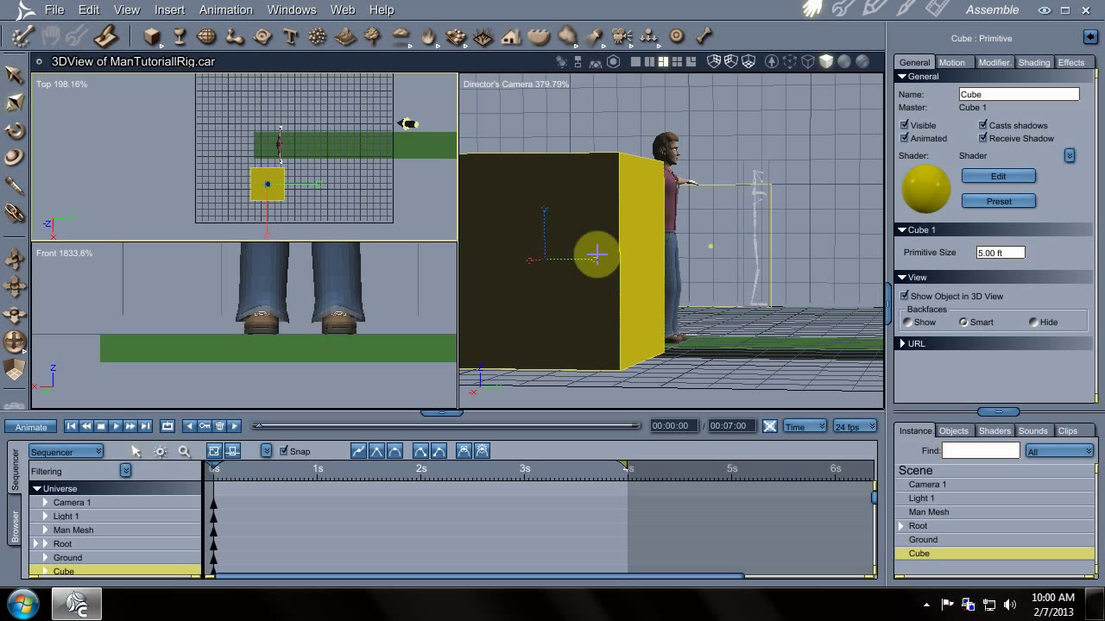
# - Shrink the yellow cube and rotate it into a diamond orientation
pyautogui.moveTo(595, 253); pyautogui.dragTo(510, 252)
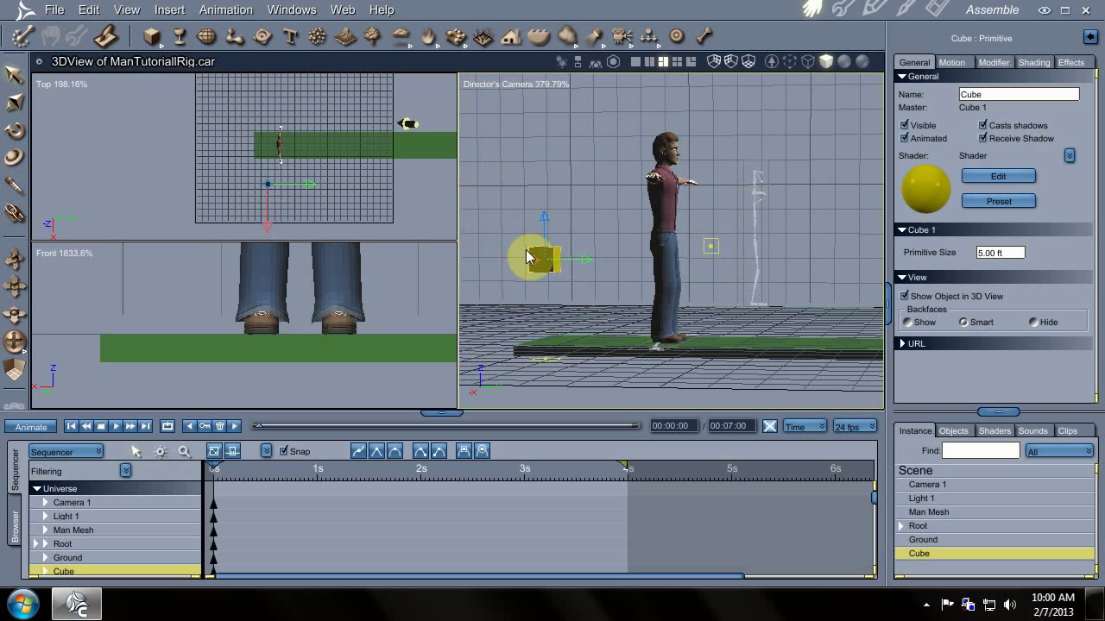
pyautogui.click(540, 246)
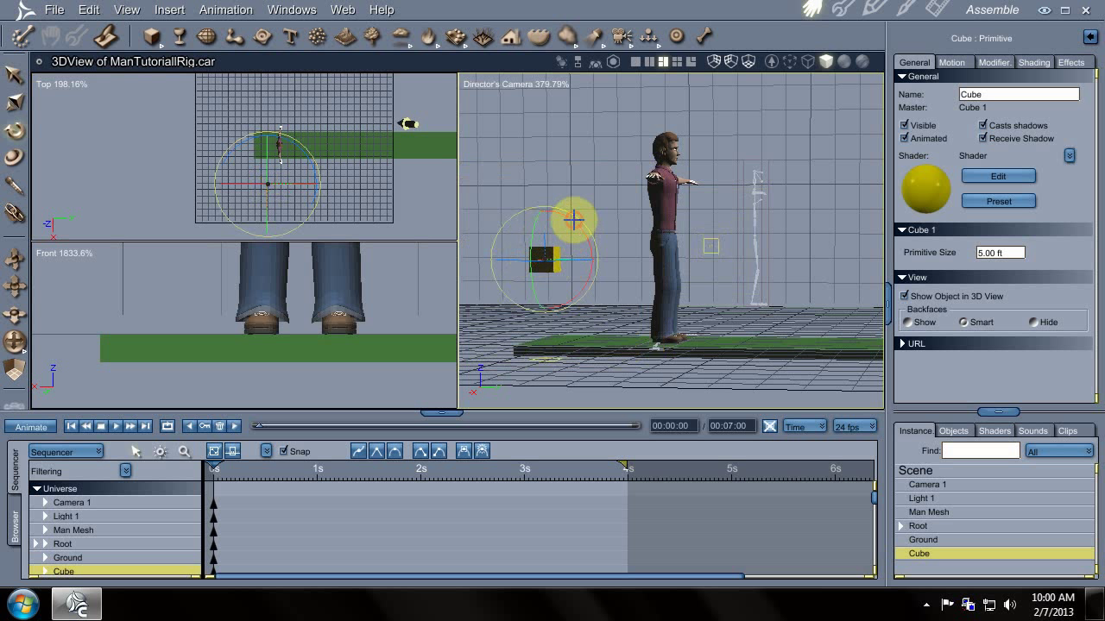
pyautogui.moveTo(573, 220); pyautogui.dragTo(587, 350)
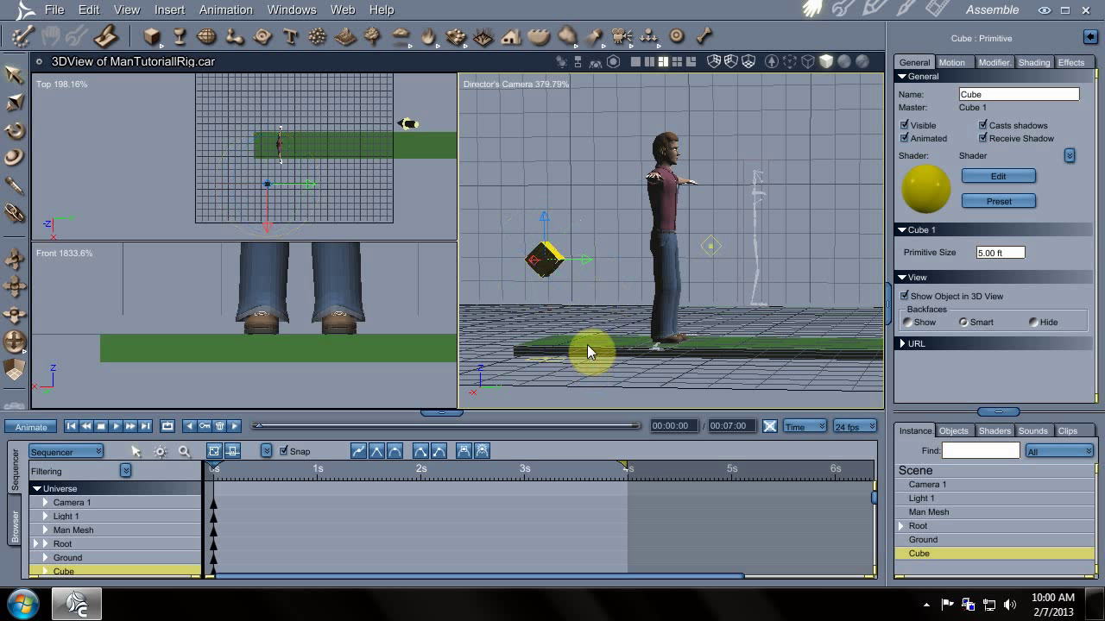
# - Hide the grids and move the cube down under the man's feet
pyautogui.moveTo(542, 217); pyautogui.dragTo(541, 325)
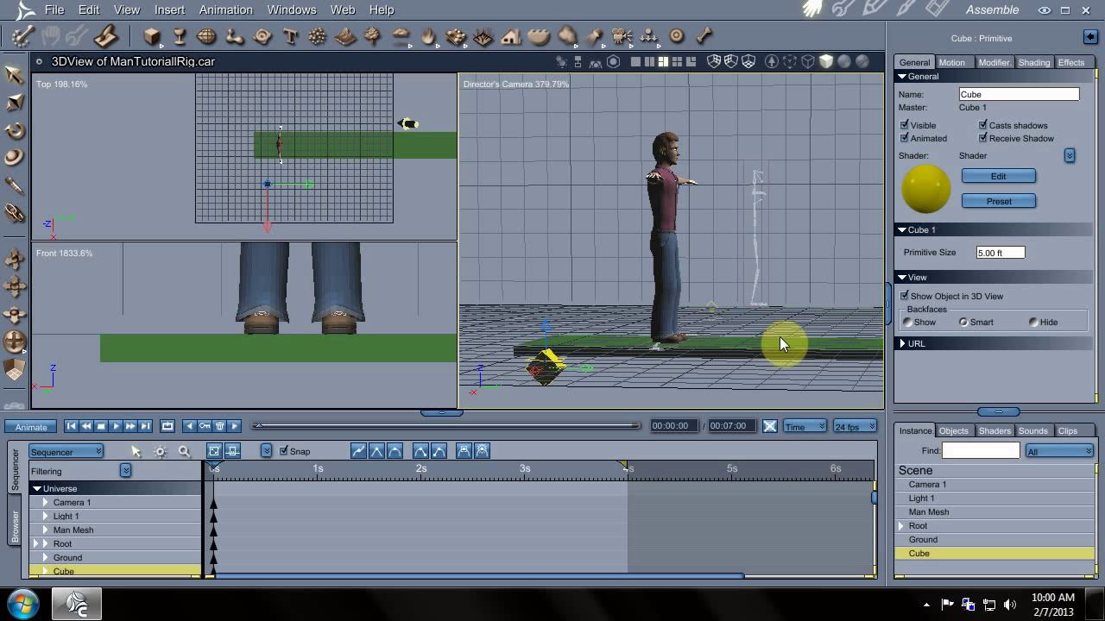
pyautogui.click(16, 378)
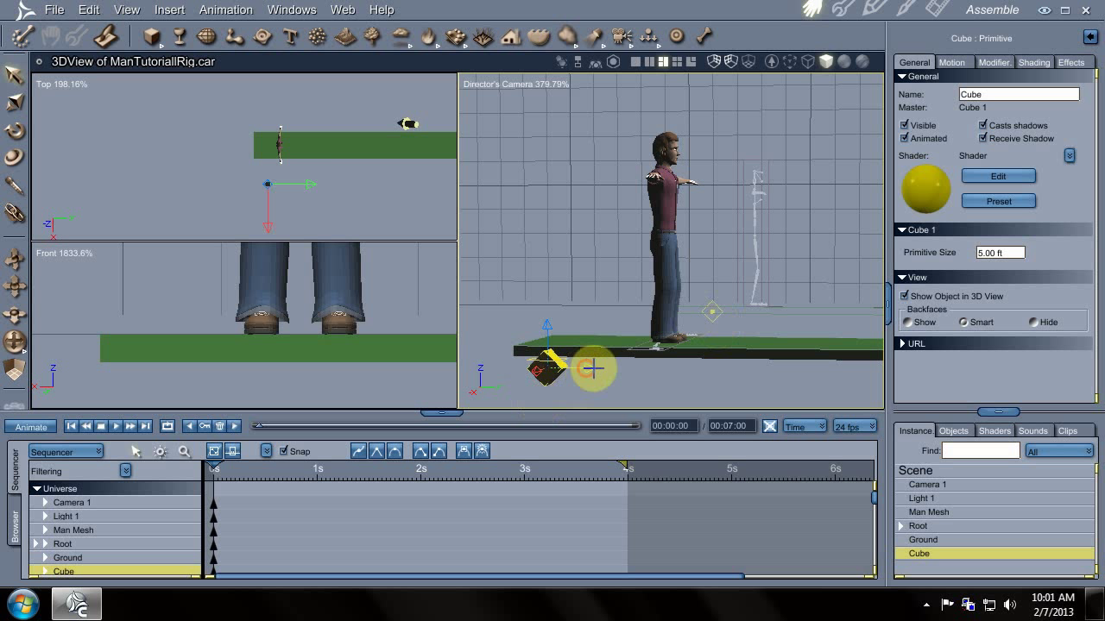
pyautogui.moveTo(592, 370); pyautogui.dragTo(662, 315)
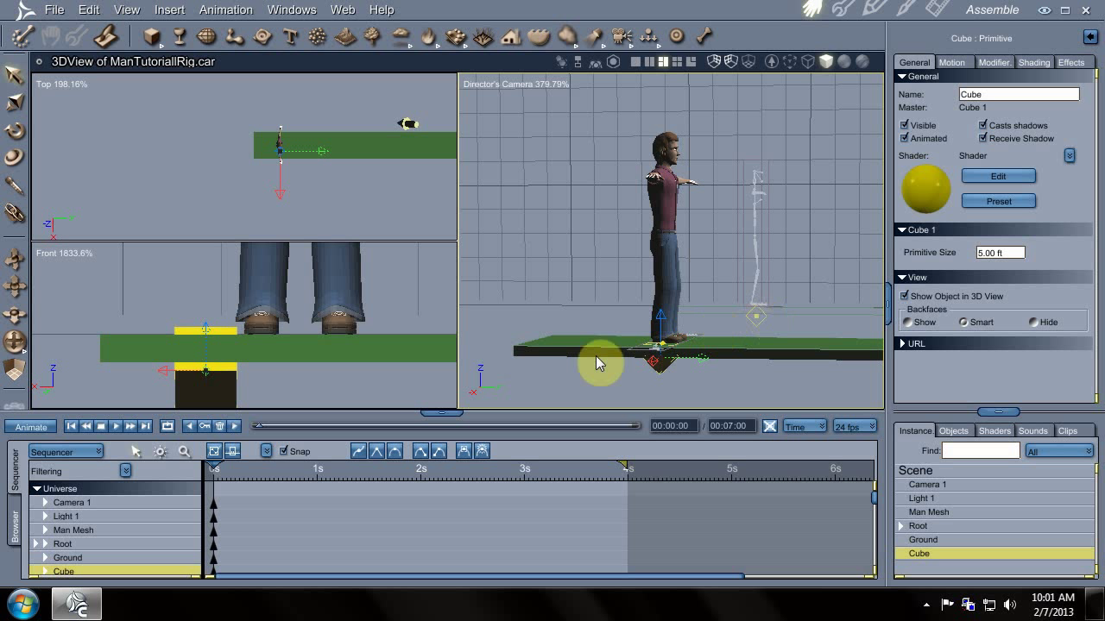
pyautogui.moveTo(671, 353); pyautogui.dragTo(697, 369)
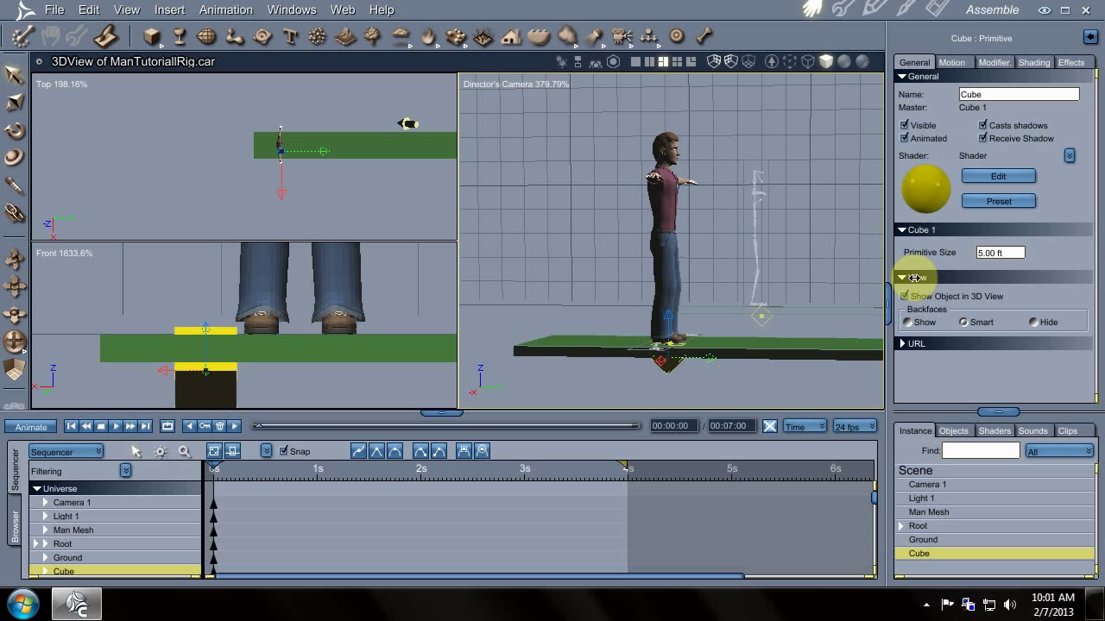
# - Rename the yellow cube 'Feet Bone Guide' and uncheck Animated
pyautogui.doubleClick(998, 92)
pyautogui.write('Feet Bone Guid')
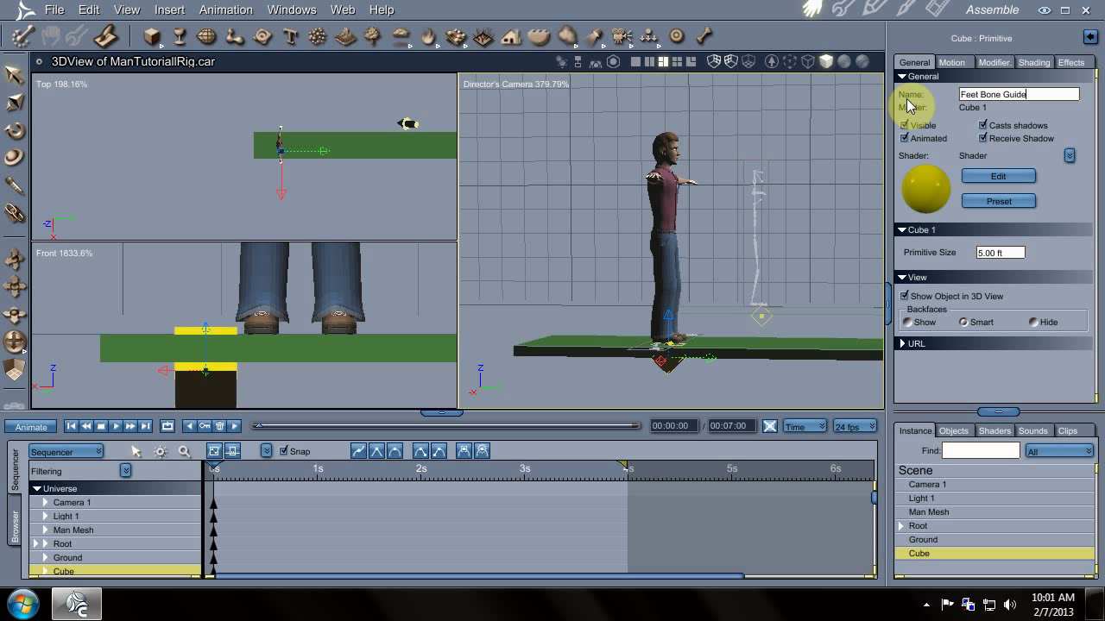
pyautogui.press('Return')
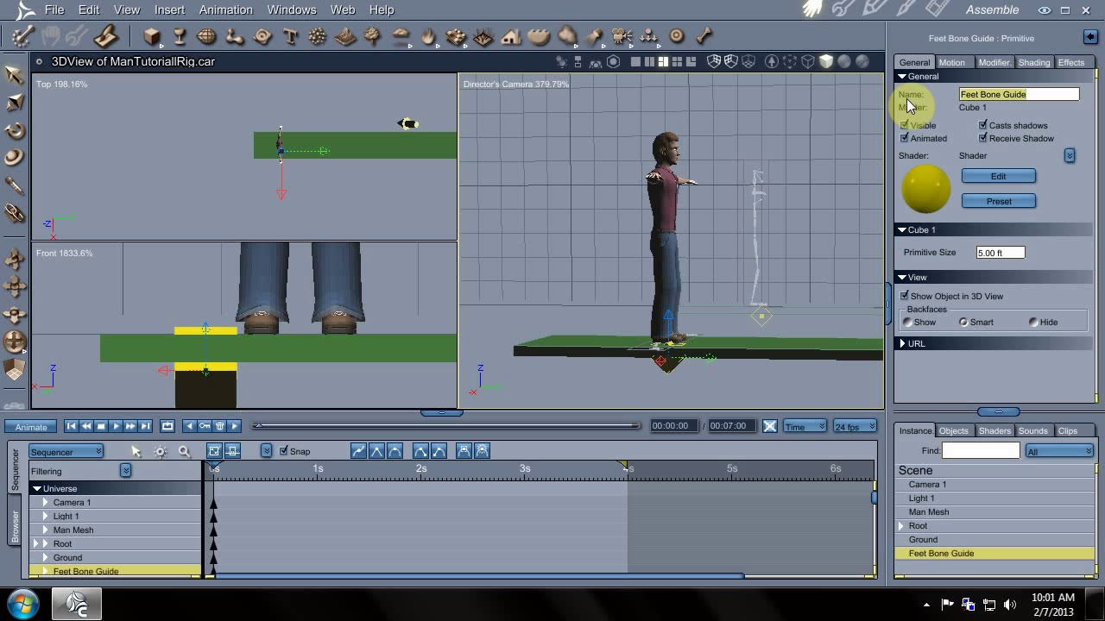
pyautogui.click(905, 138)
pyautogui.click(820, 271)
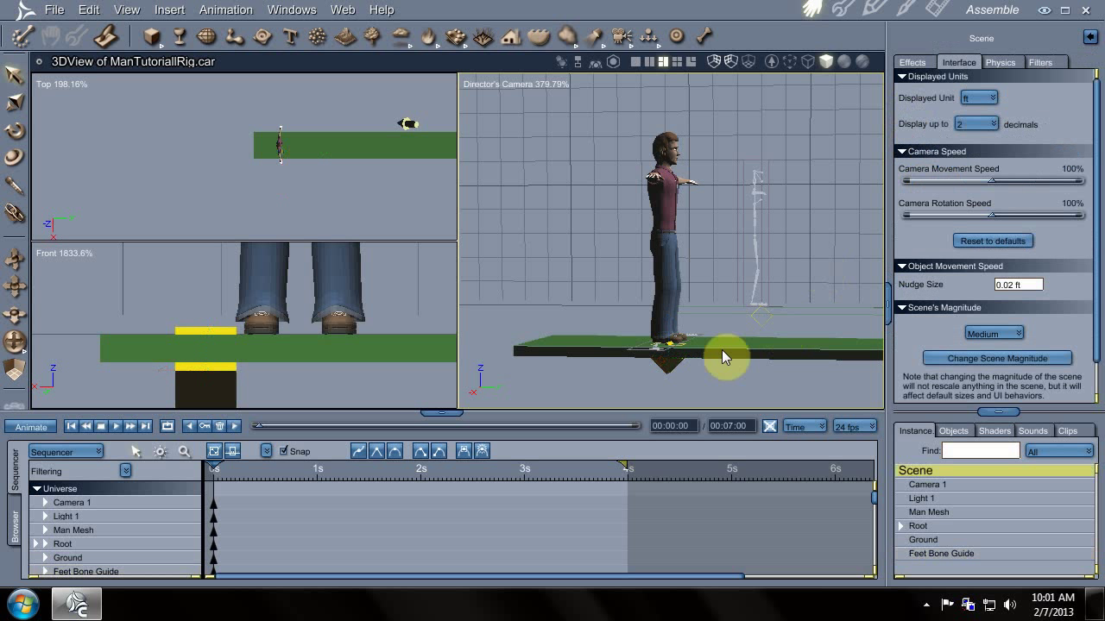
pyautogui.click(670, 360)
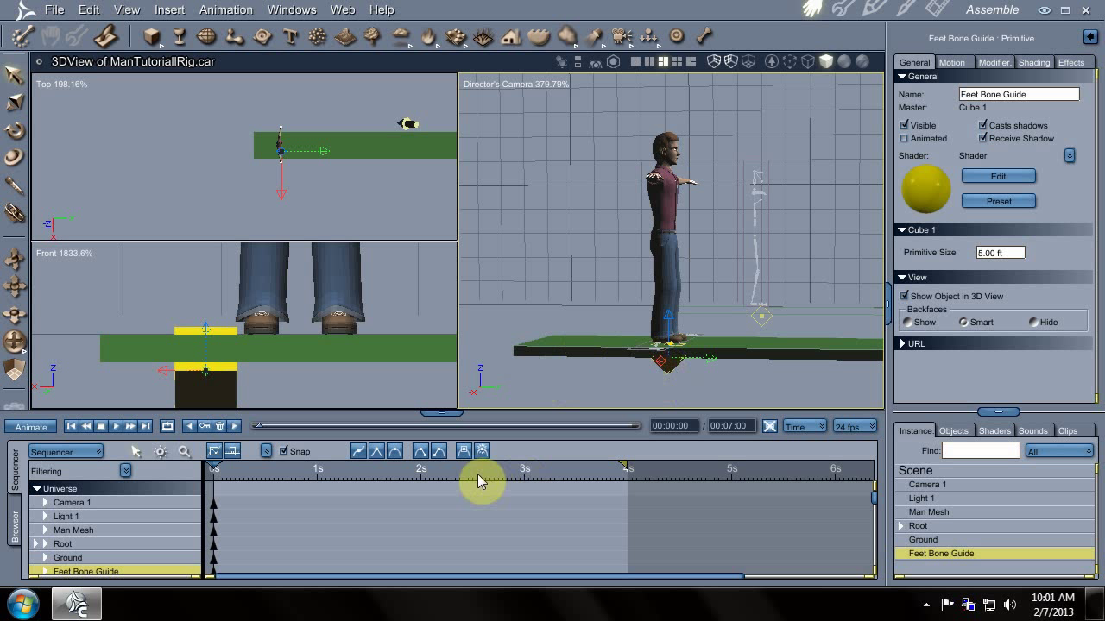
pyautogui.click(698, 324)
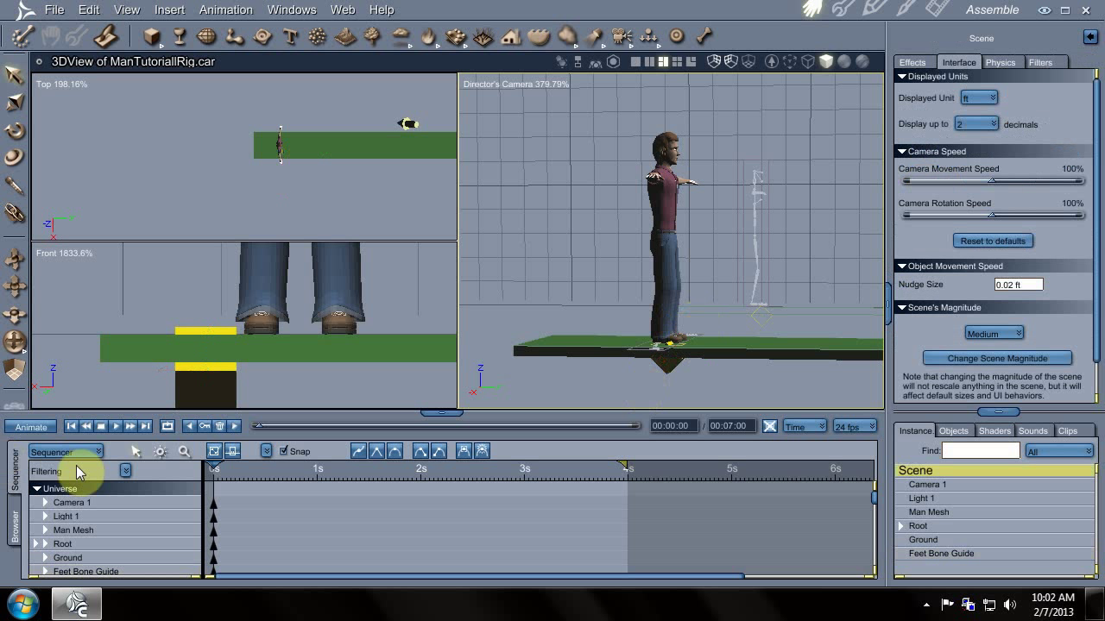
# - Select both Root and Man Mesh, orbiting the camera to the figure's front
pyautogui.click(86, 530)
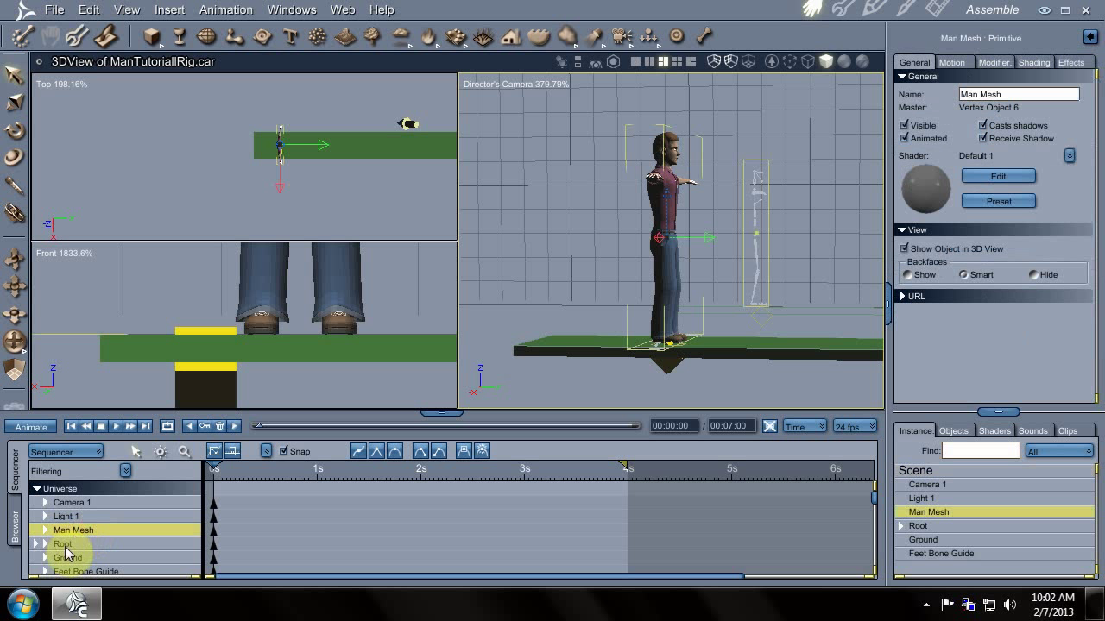
pyautogui.click(66, 545)
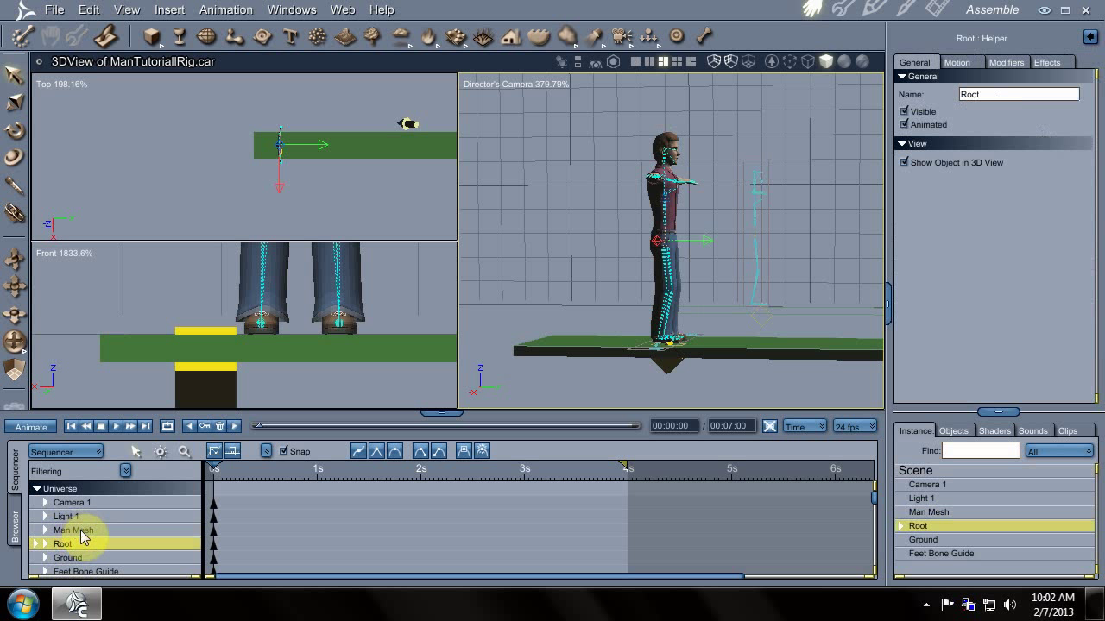
pyautogui.keyDown('shift'); pyautogui.click(81, 530); pyautogui.keyUp('shift')
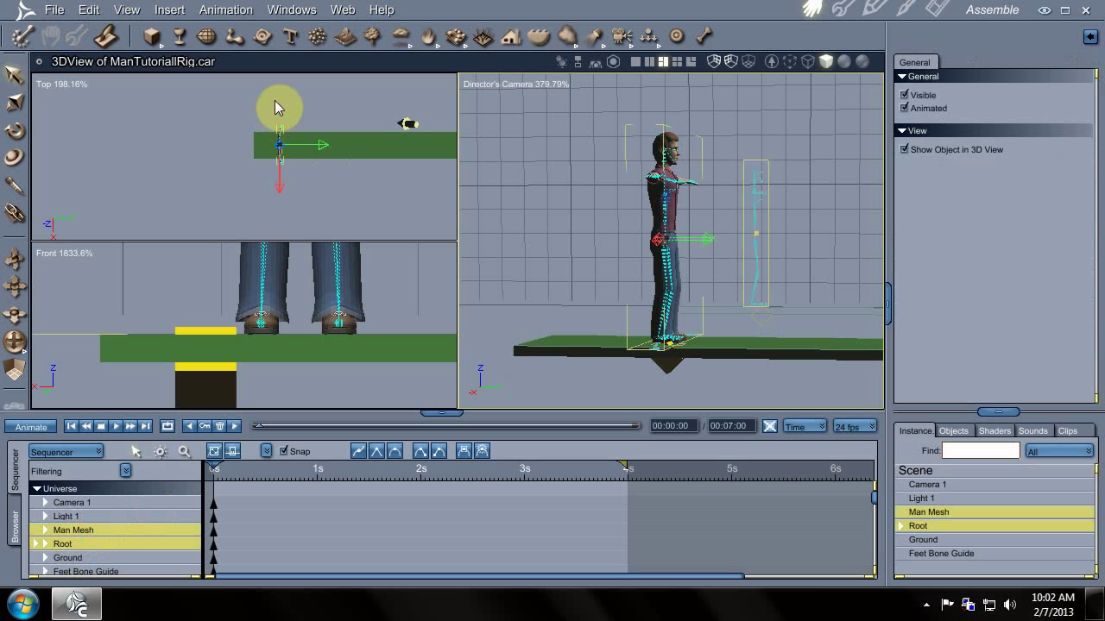
pyautogui.moveTo(720, 295); pyautogui.dragTo(575, 296)
pyautogui.moveTo(585, 227); pyautogui.dragTo(661, 271)
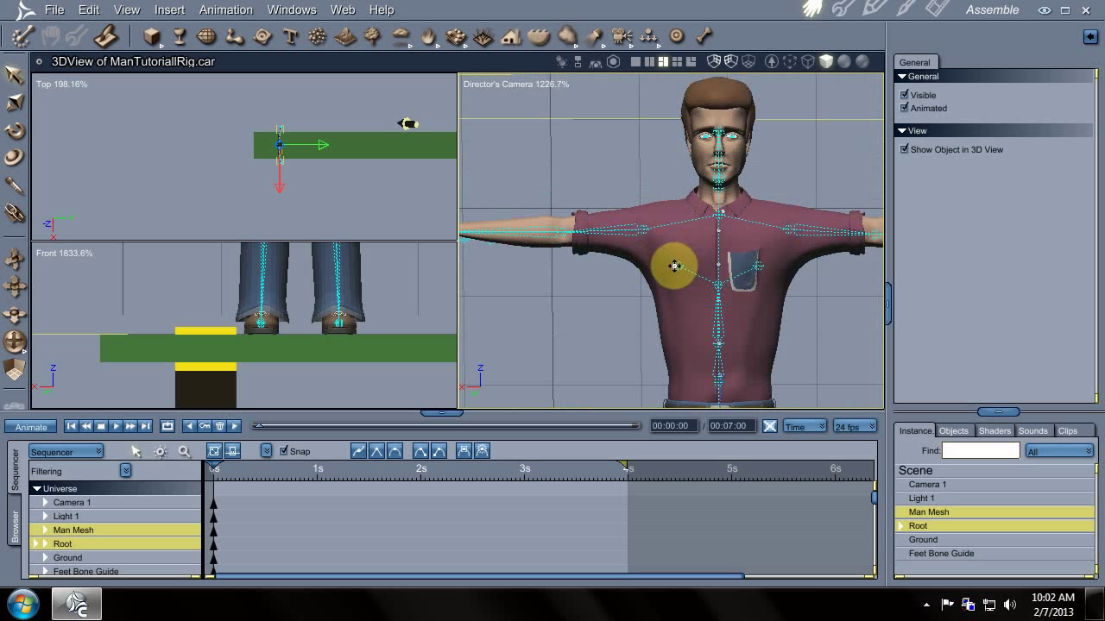
pyautogui.moveTo(673, 267); pyautogui.dragTo(724, 299)
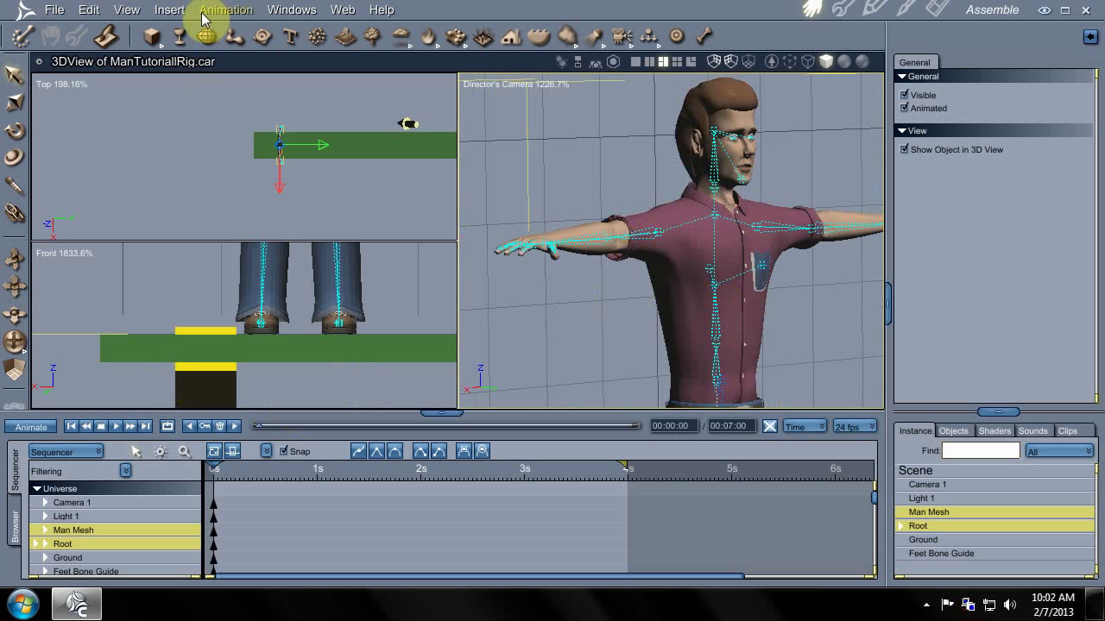
# - Attach the skeleton with 'Only attach selected objects' ticked
pyautogui.click(231, 16)
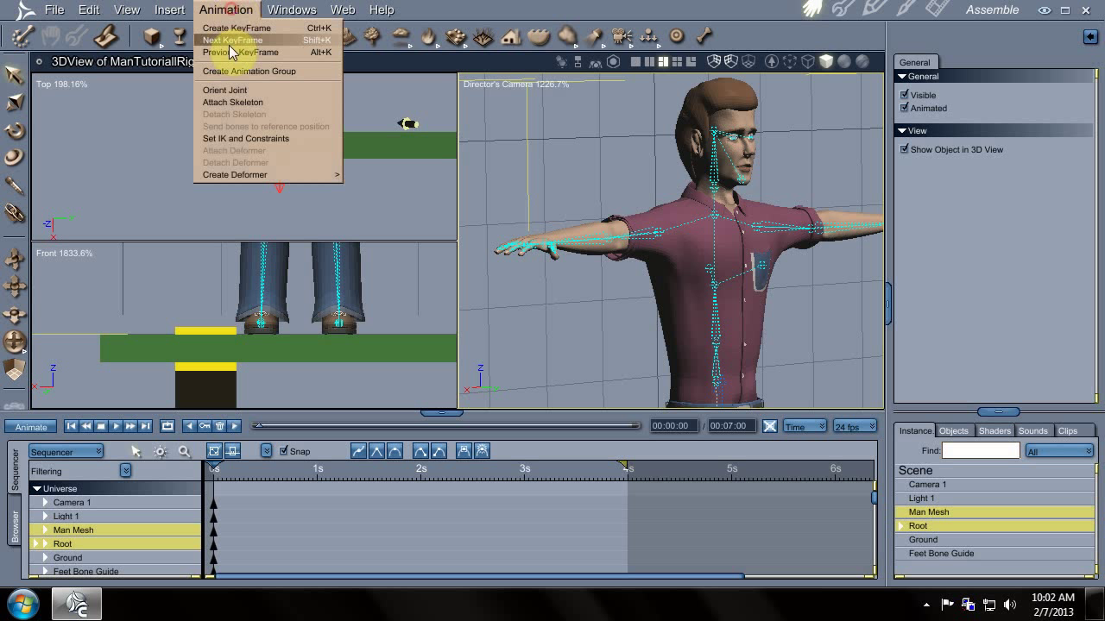
pyautogui.click(234, 102)
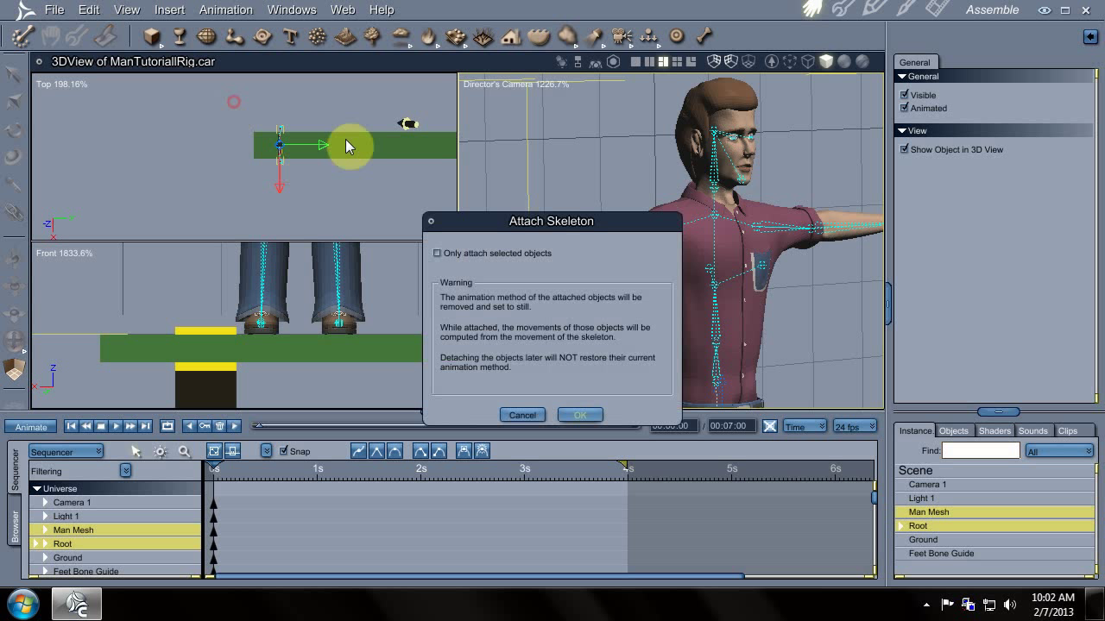
pyautogui.click(436, 254)
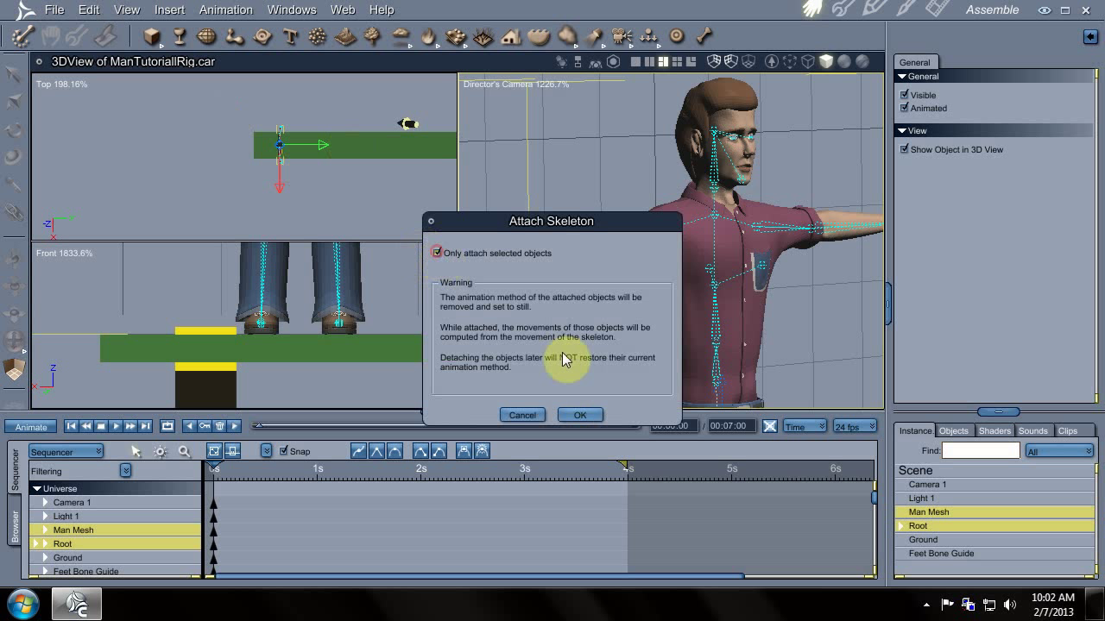
pyautogui.click(580, 415)
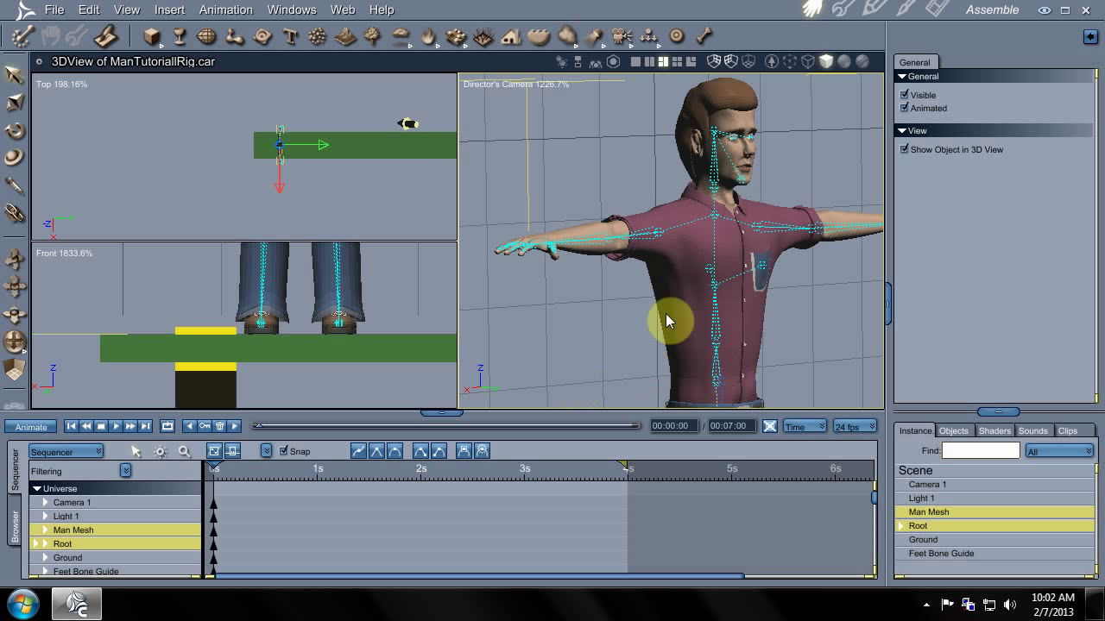
pyautogui.scroll(-2, 668, 319)
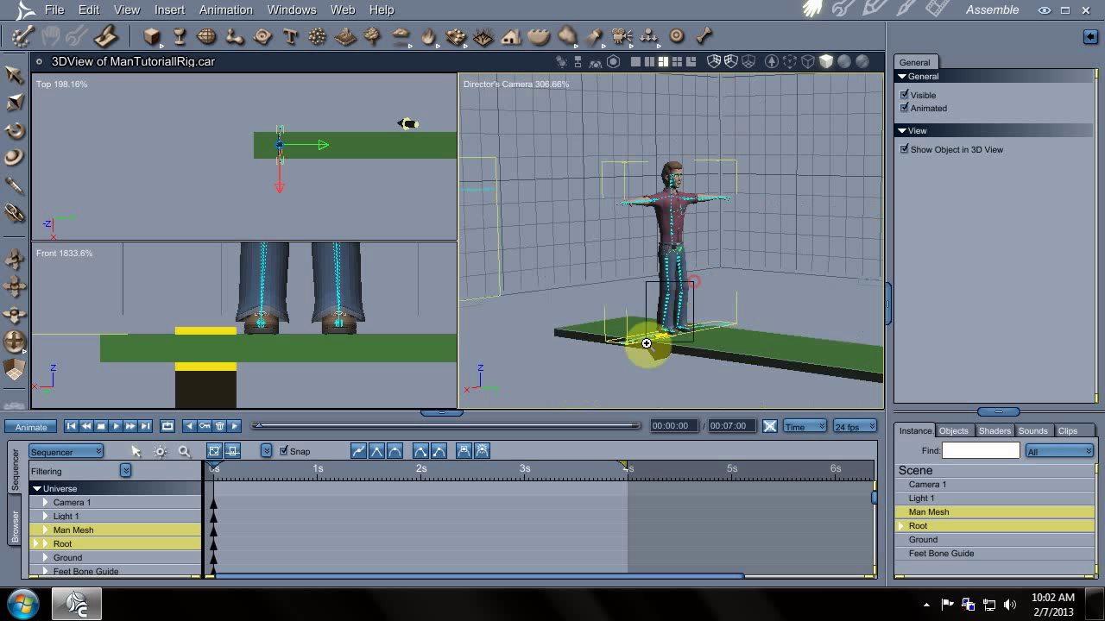
# - Lift the RtFoot helper to test the rig, then undo it
pyautogui.scroll(3, 646, 343)
pyautogui.click(632, 298)
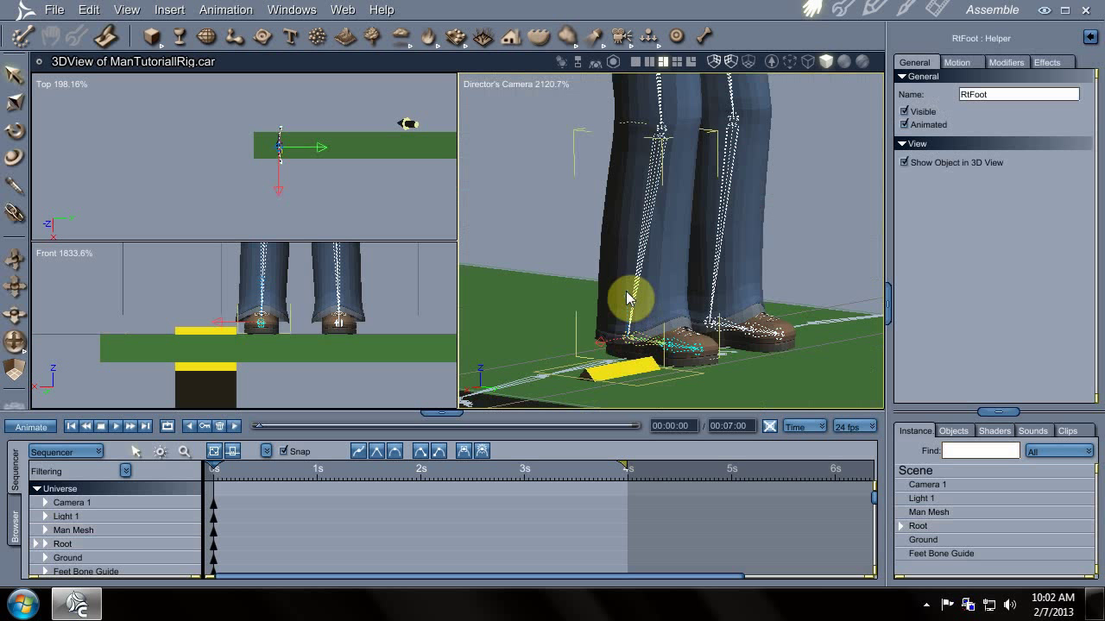
pyautogui.moveTo(627, 297); pyautogui.dragTo(626, 246)
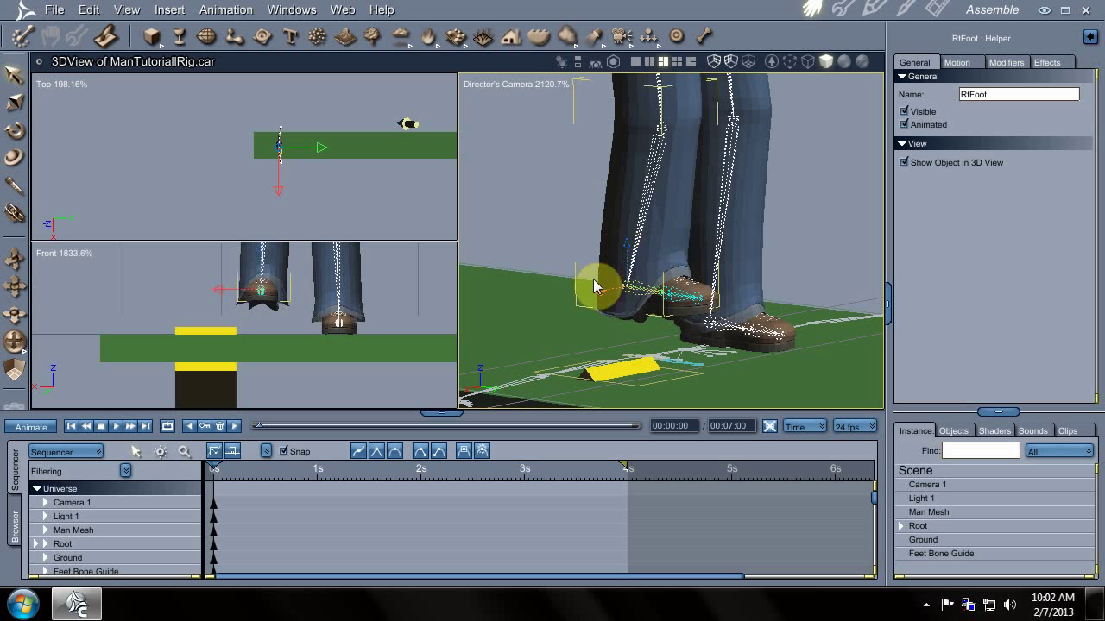
pyautogui.hotkey('ctrl', 'z')
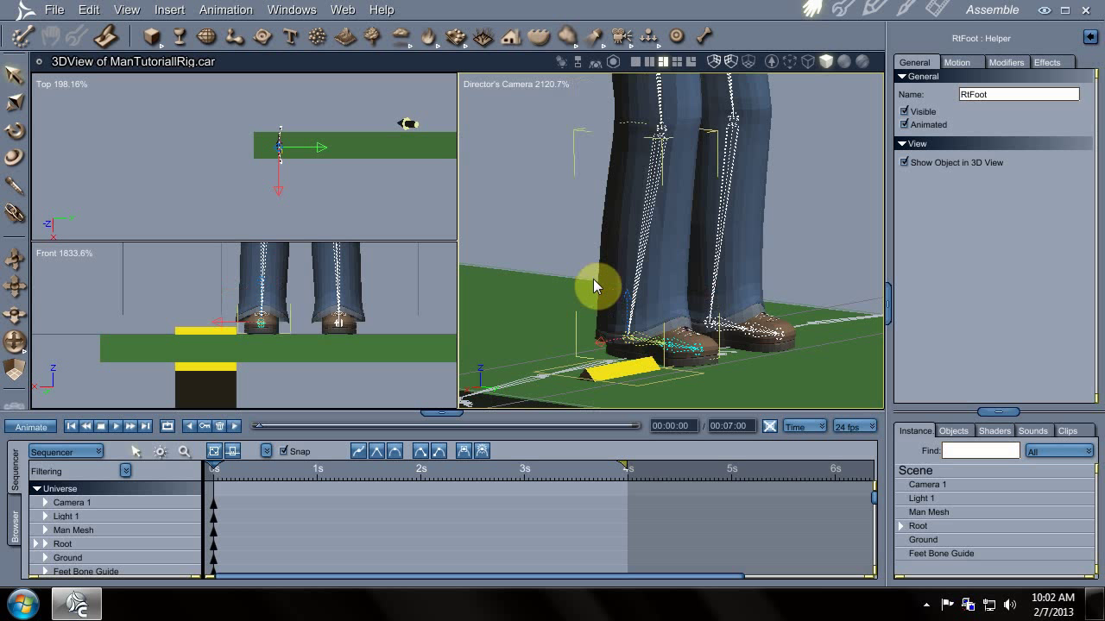
# - Enable Use Constraints, lift the right foot to bend the knee, then undo
pyautogui.click(614, 66)
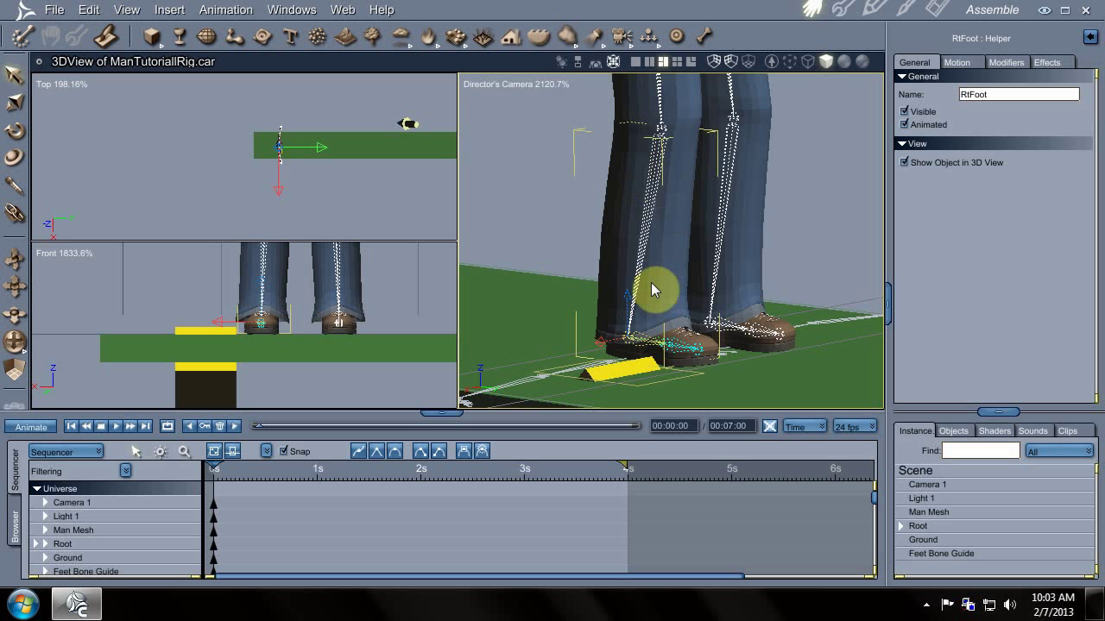
pyautogui.moveTo(623, 294); pyautogui.dragTo(635, 248)
pyautogui.hotkey('ctrl', 'z')
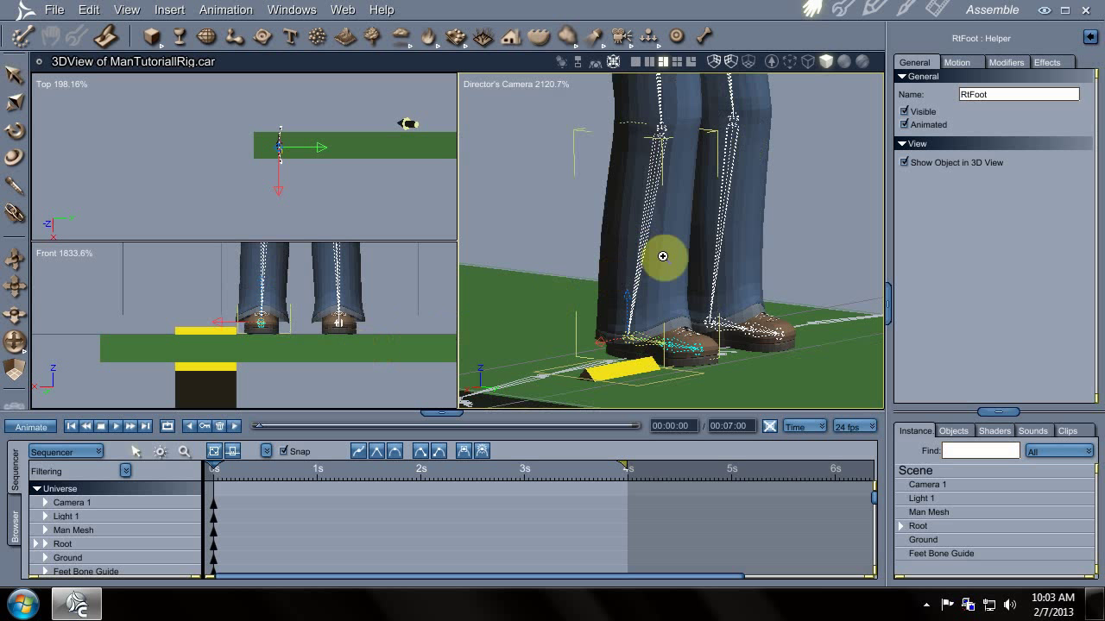
# - Frame the whole figure on the Ground slab and bring up the Animation menu
pyautogui.scroll(-2, 663, 255)
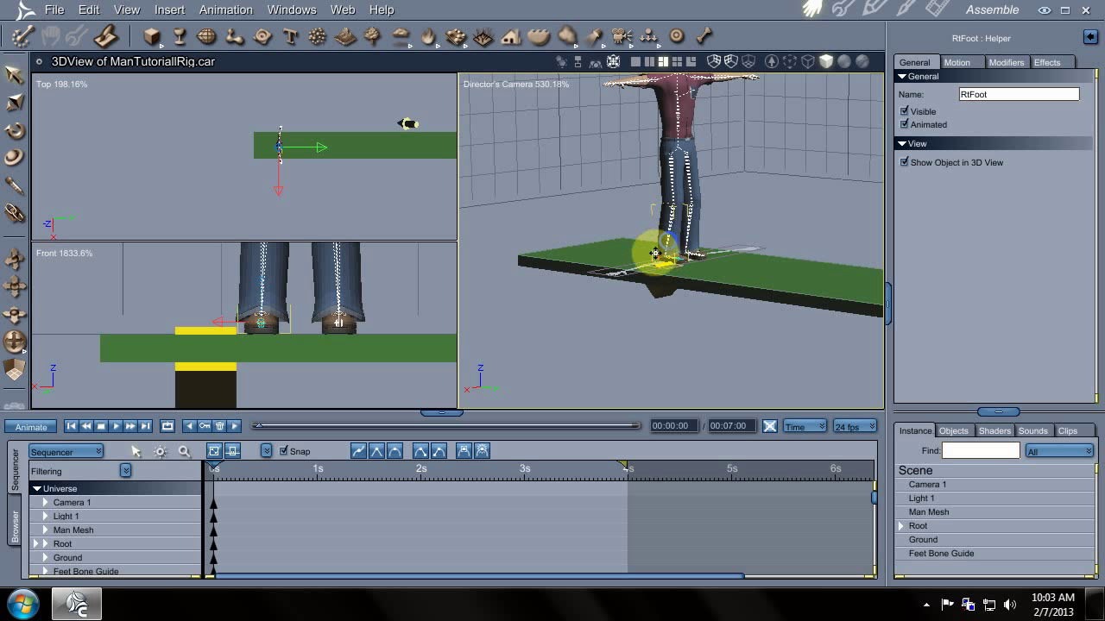
pyautogui.moveTo(649, 251); pyautogui.dragTo(656, 285, button='middle')
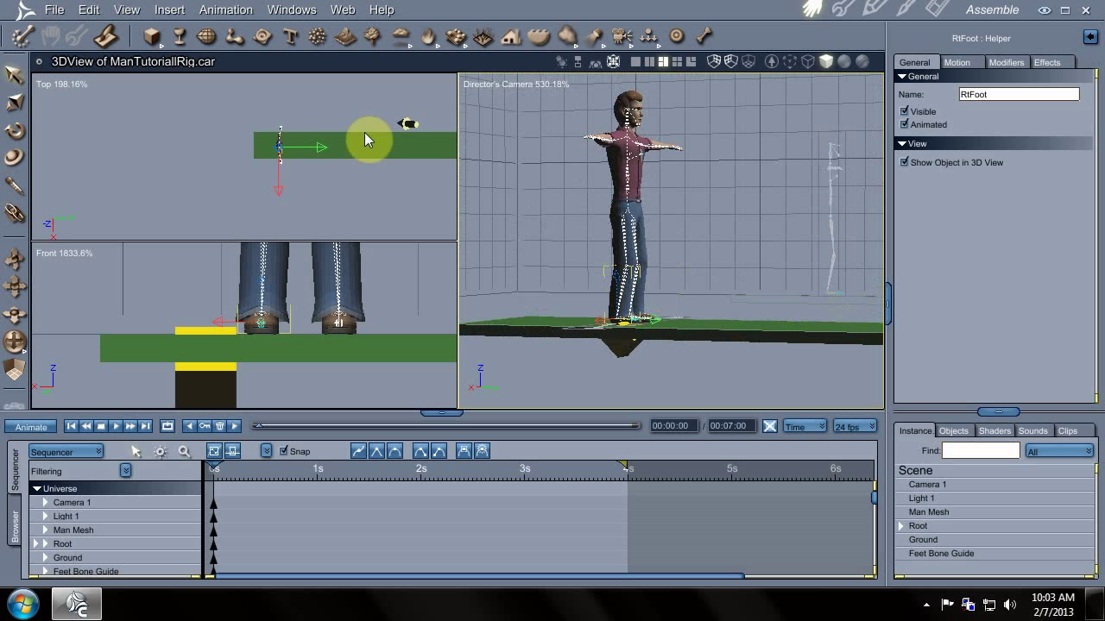
pyautogui.click(232, 15)
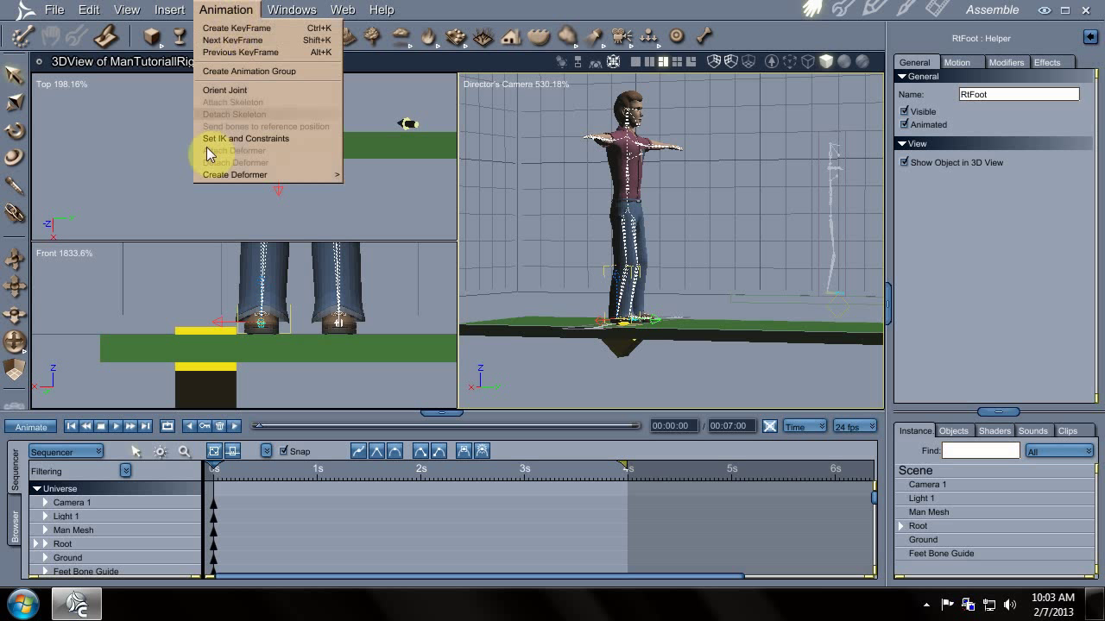
# - Select Root and Man Mesh together and combine them into a new Animation Group
pyautogui.click(69, 542)
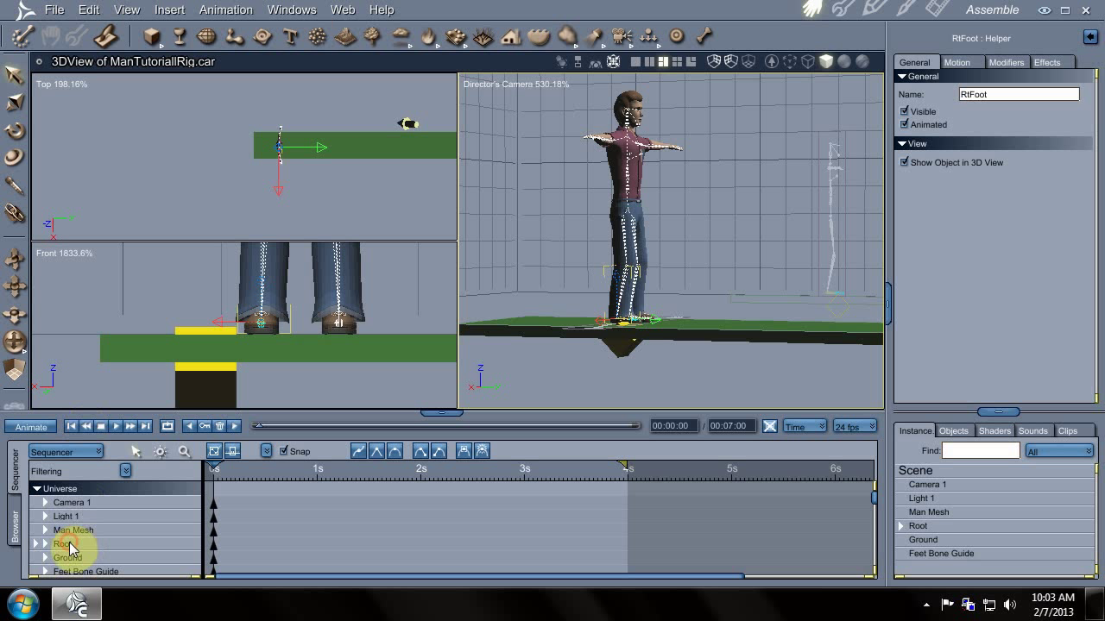
pyautogui.keyDown('shift'); pyautogui.click(77, 530); pyautogui.keyUp('shift')
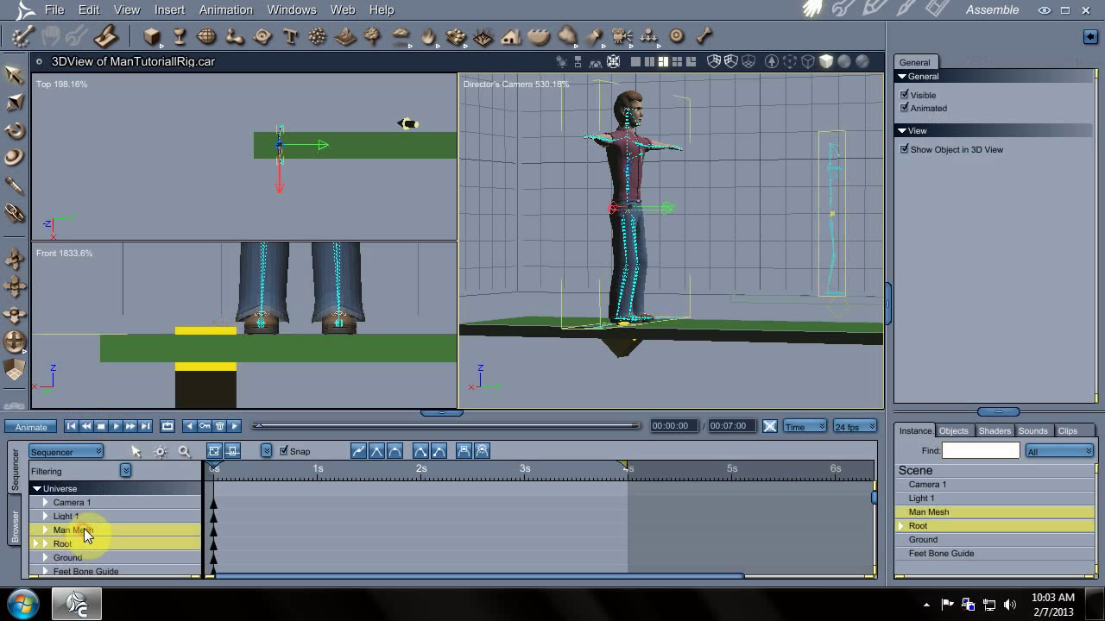
pyautogui.click(223, 10)
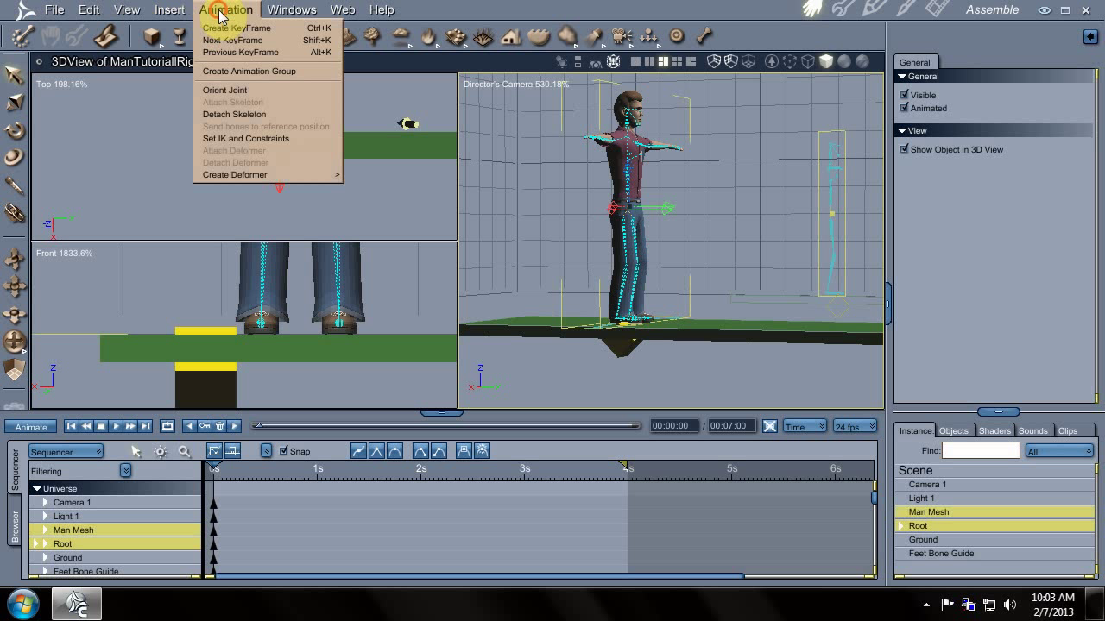
pyautogui.click(248, 72)
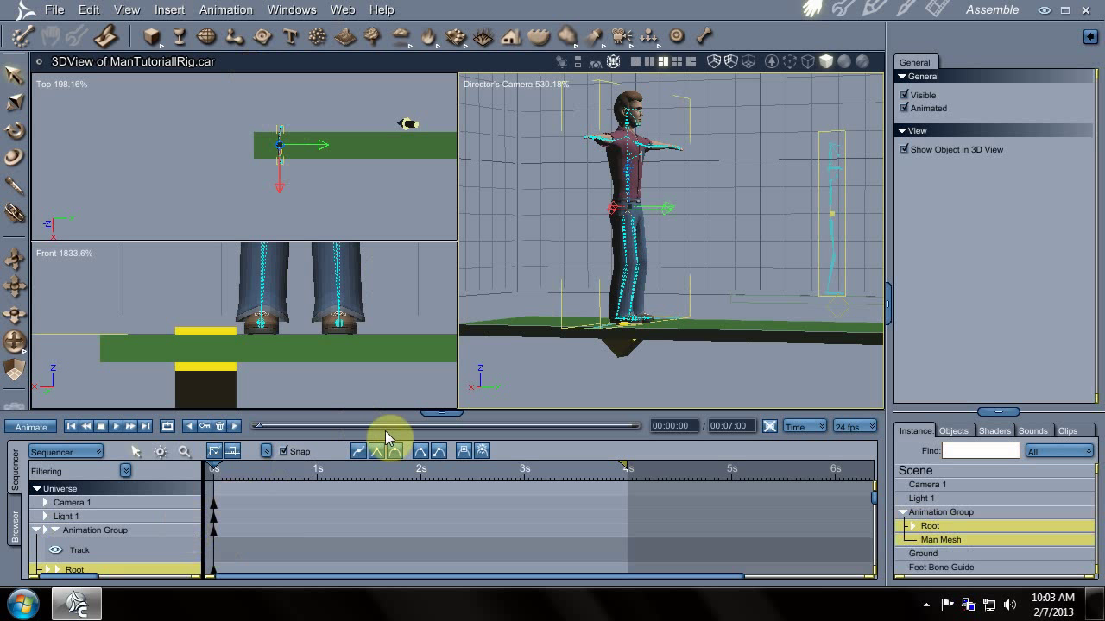
pyautogui.moveTo(438, 415)
pyautogui.mouseDown()
pyautogui.moveTo(437, 389)
pyautogui.moveTo(436, 413)
pyautogui.mouseUp()
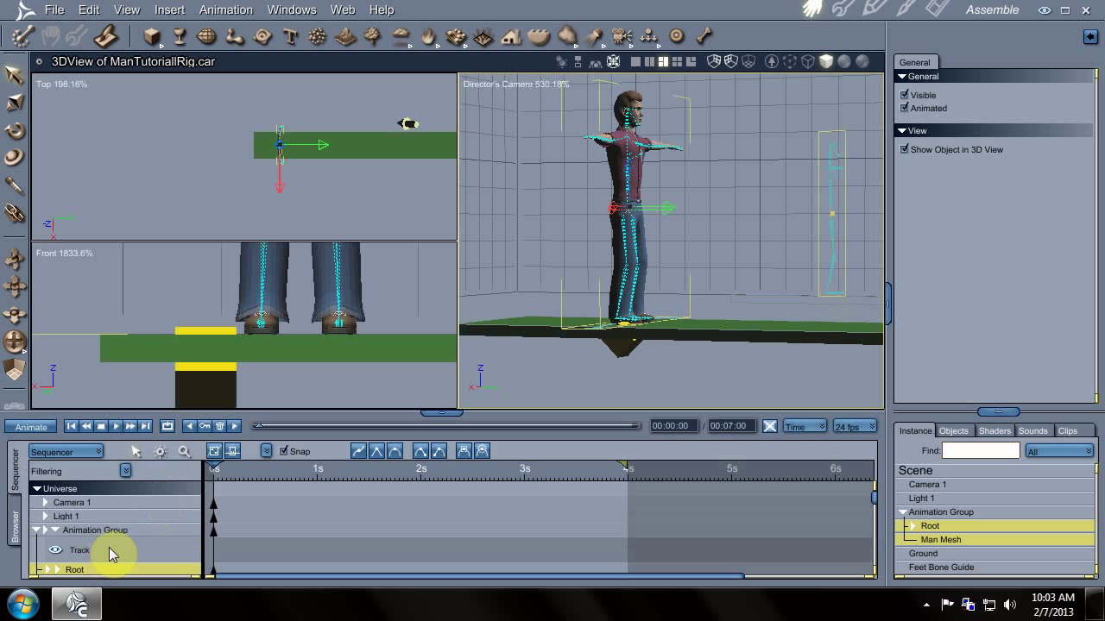
# - Create a new editable clip named WalkCycle on the Animation Group's Track
pyautogui.rightClick(109, 547)
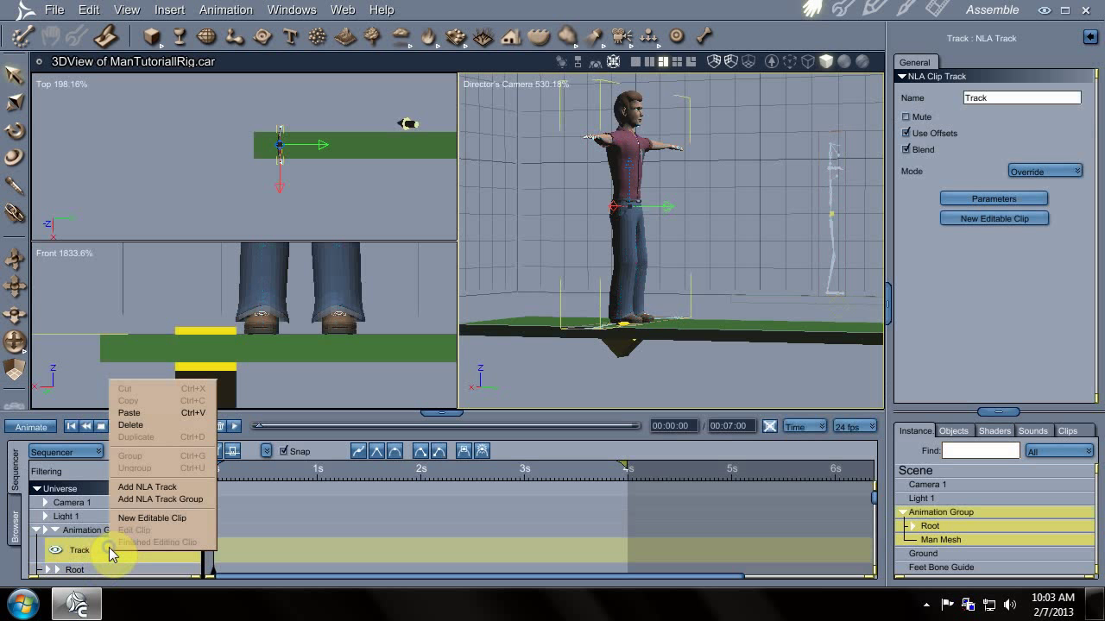
pyautogui.click(168, 519)
pyautogui.moveTo(561, 288); pyautogui.dragTo(493, 284)
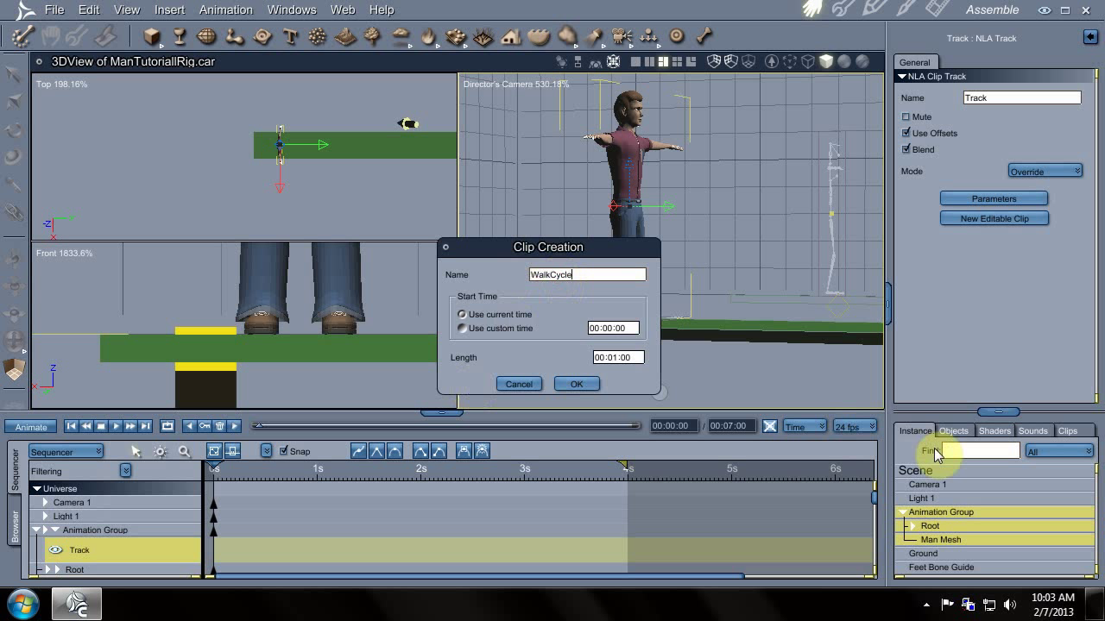
pyautogui.click(579, 384)
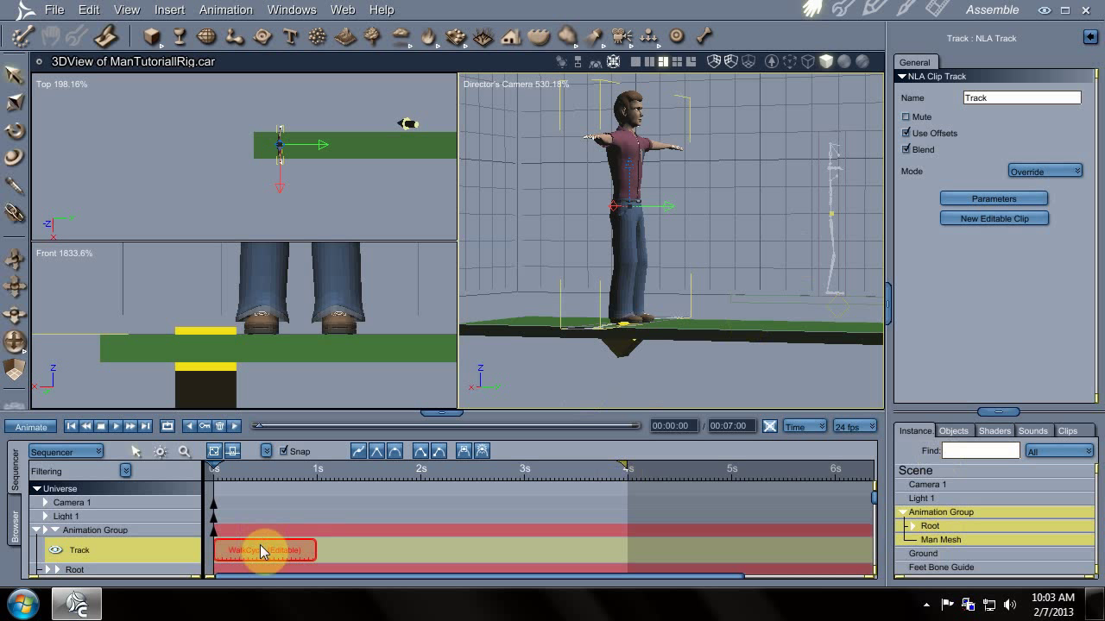
pyautogui.scroll(-1, 263, 533)
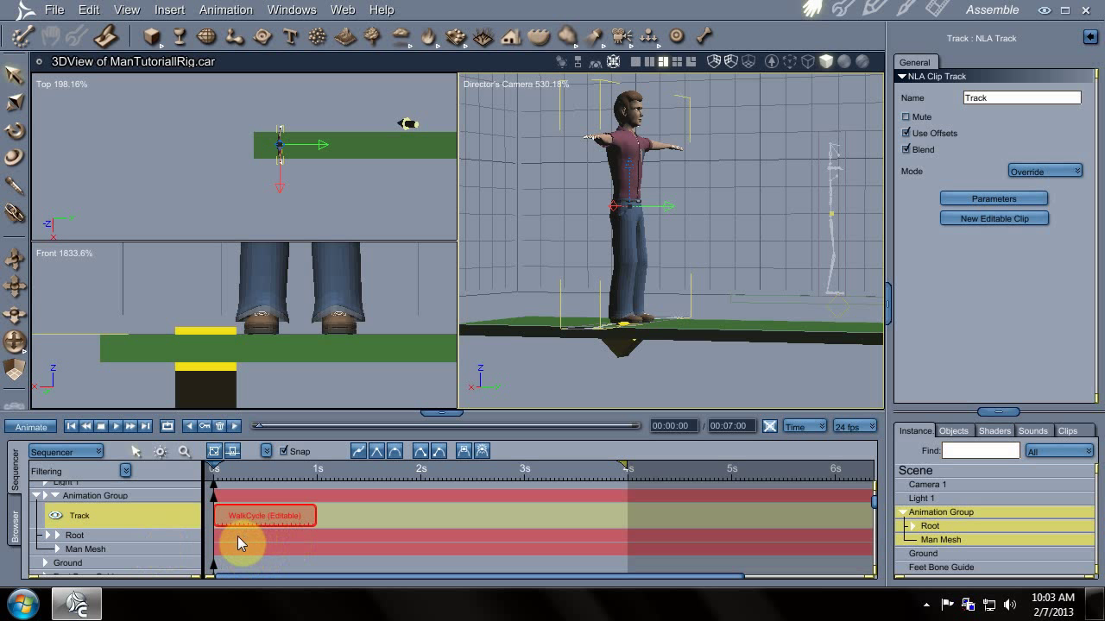
# - Set the WalkCycle clip's end time to 00:01:12 and end the play range at the clip's end
pyautogui.click(285, 534)
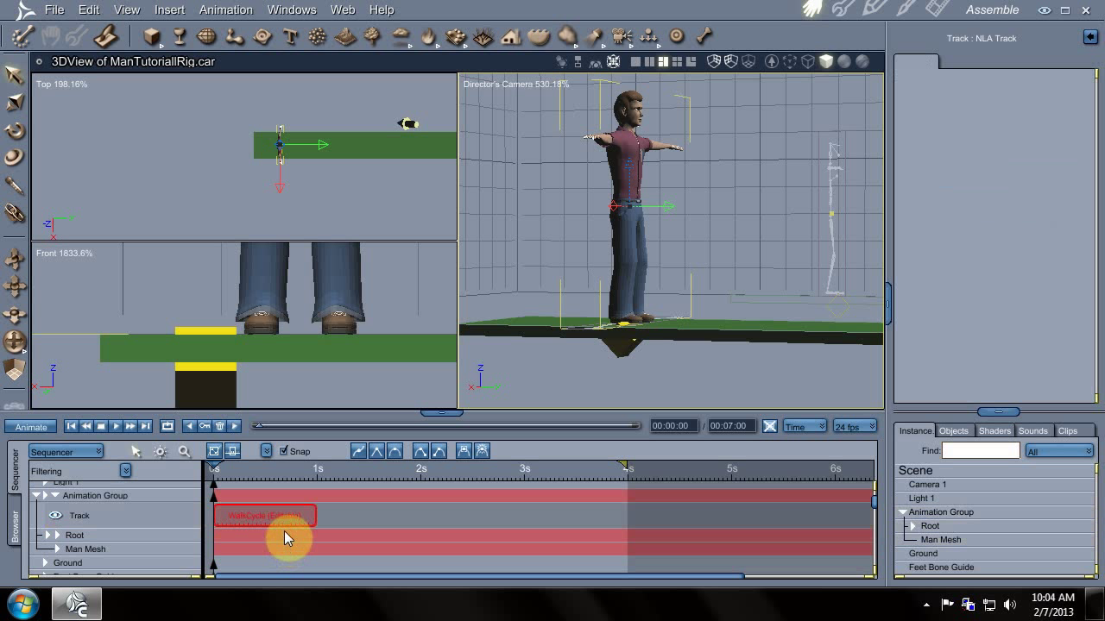
pyautogui.click(283, 522)
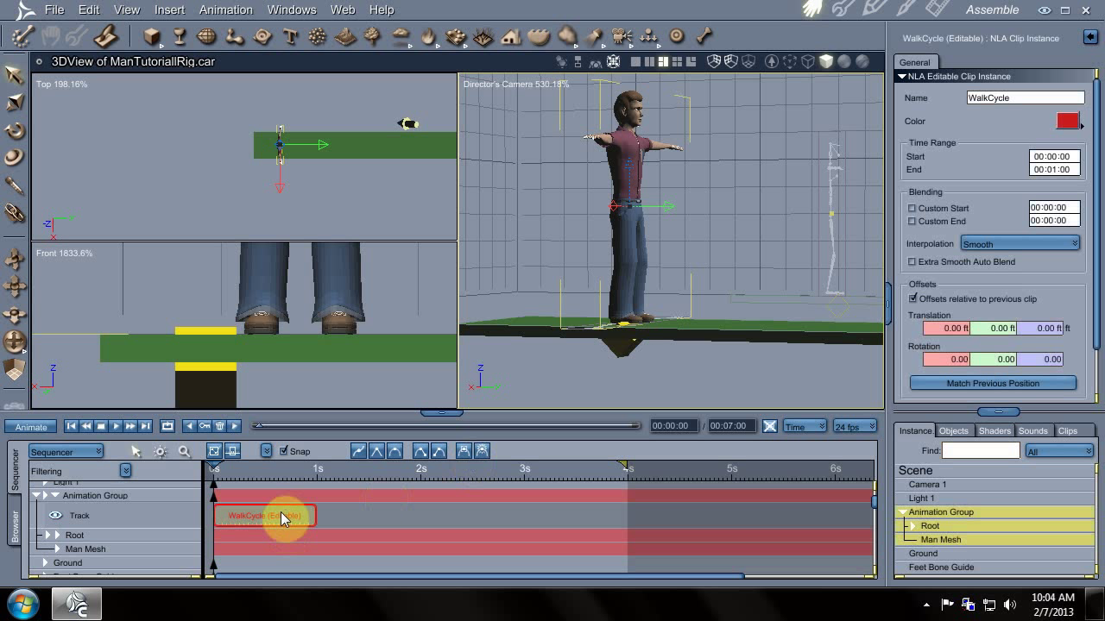
pyautogui.click(291, 536)
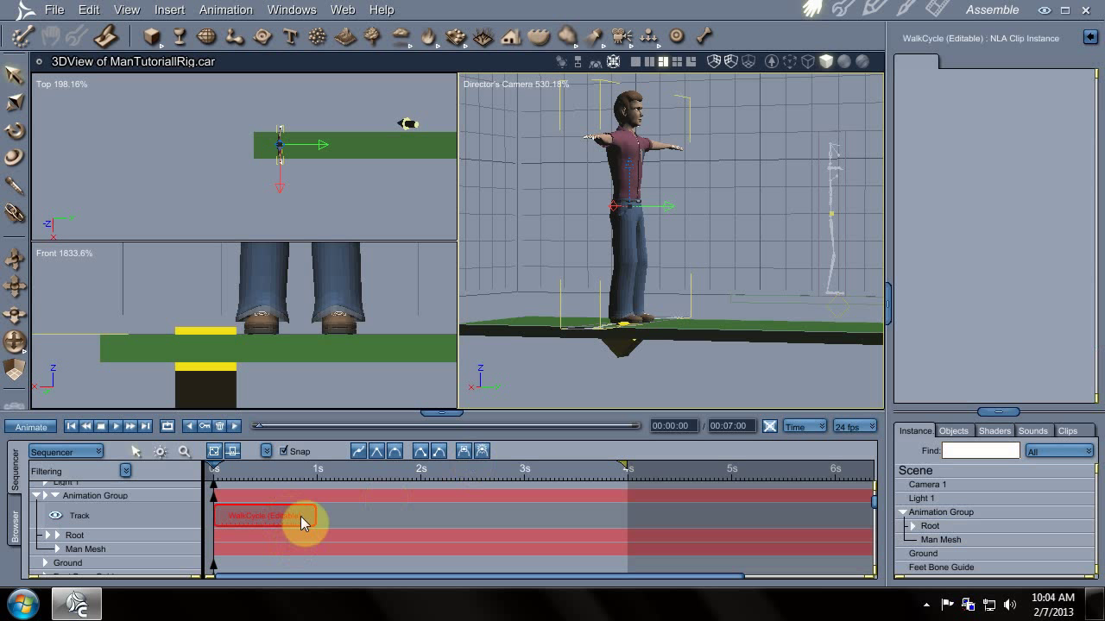
pyautogui.click(302, 522)
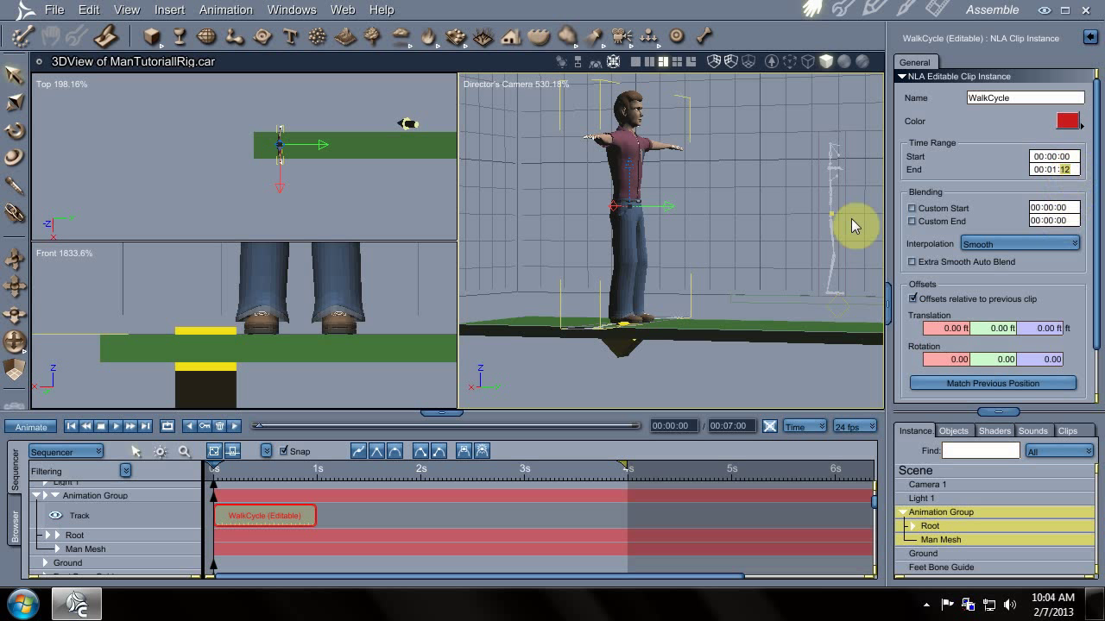
pyautogui.click(627, 313)
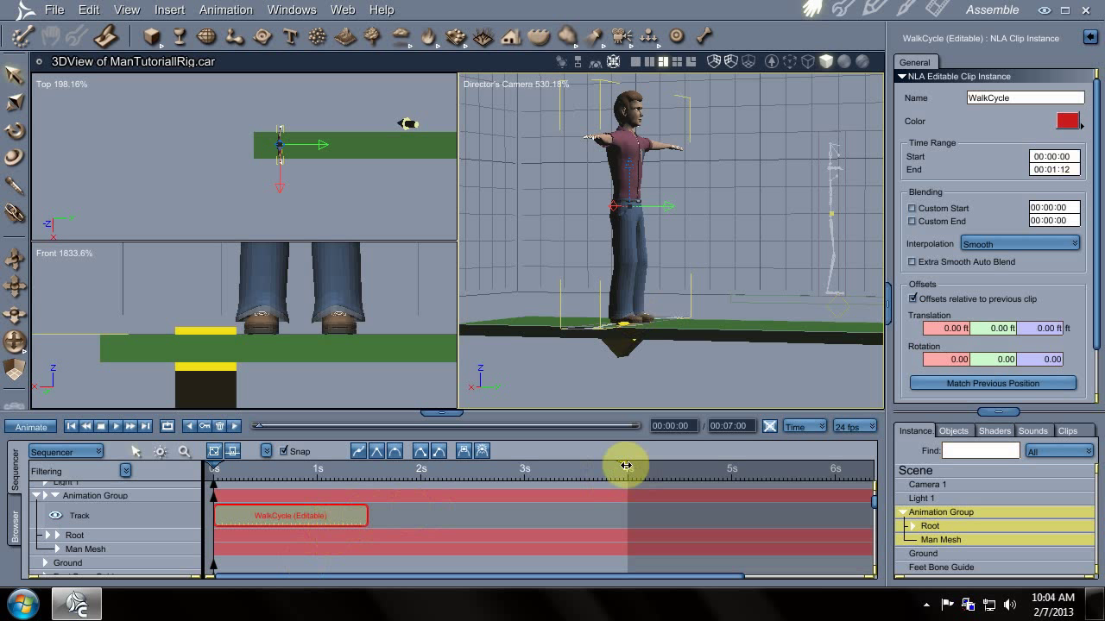
pyautogui.moveTo(626, 466); pyautogui.dragTo(366, 469)
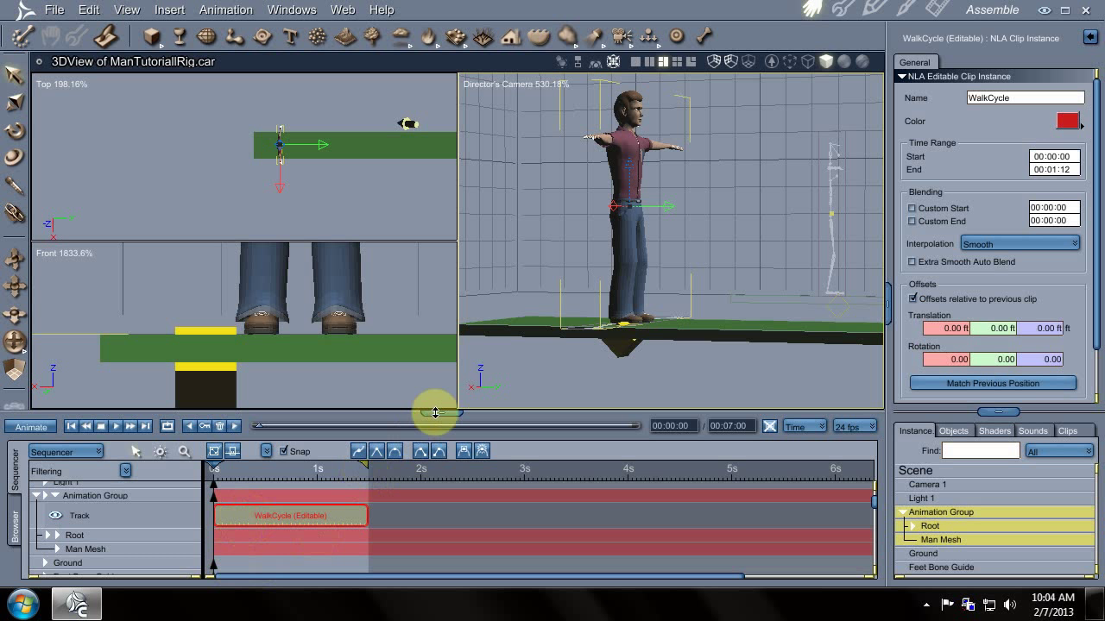
# - Enlarge the Sequencer, expand Root, and key time zero on Root, Rt Hip, Rt Knee, RtFoot, RtSole
pyautogui.moveTo(436, 412); pyautogui.dragTo(437, 354)
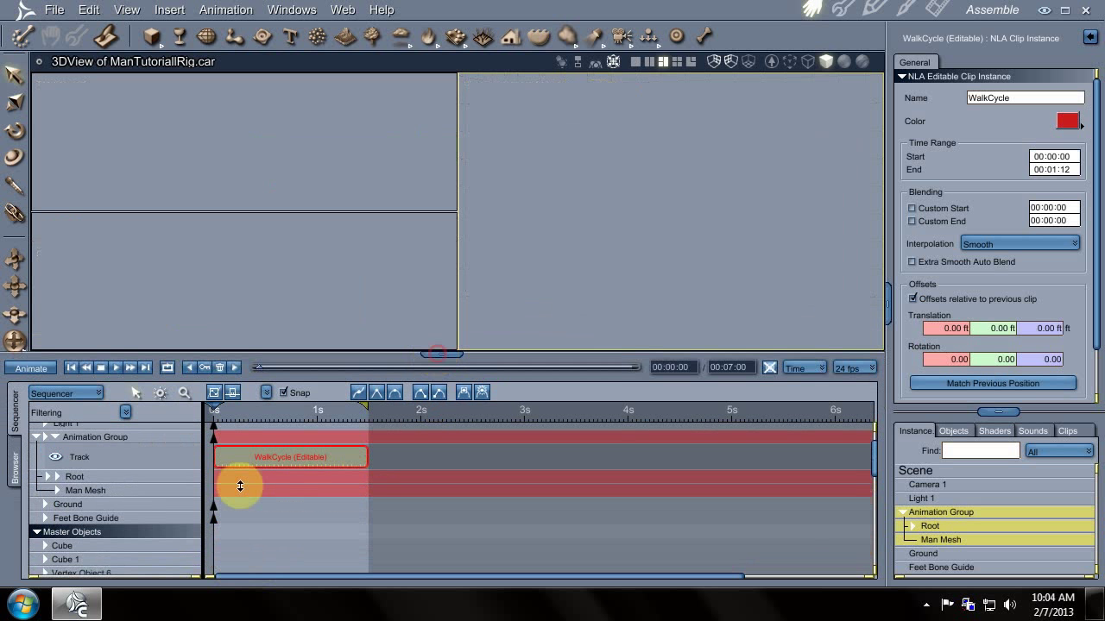
pyautogui.click(49, 480)
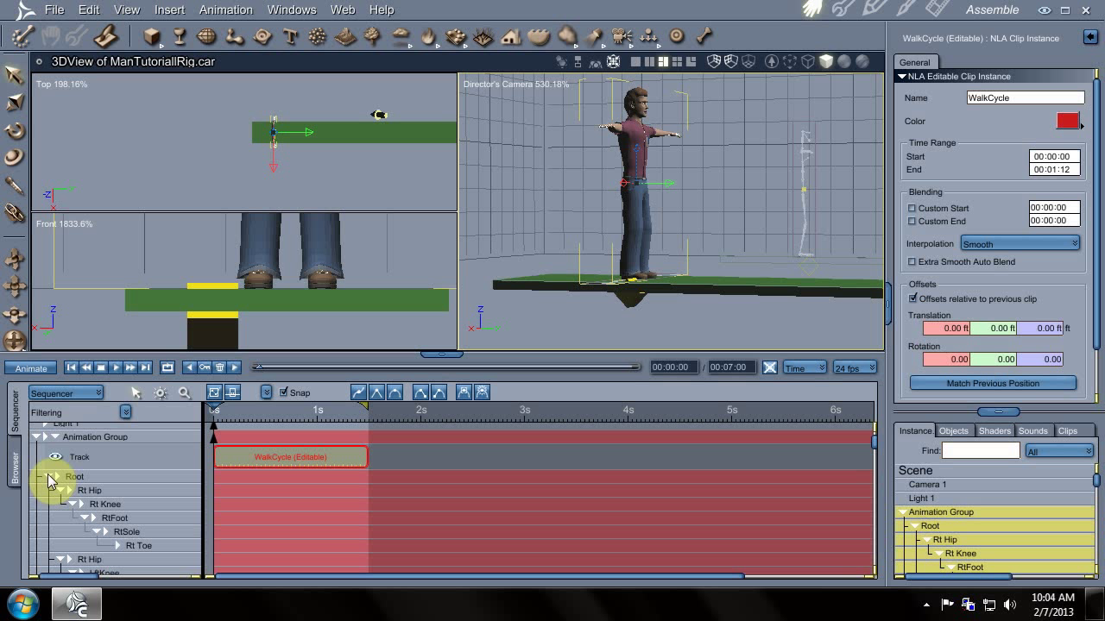
pyautogui.click(160, 394)
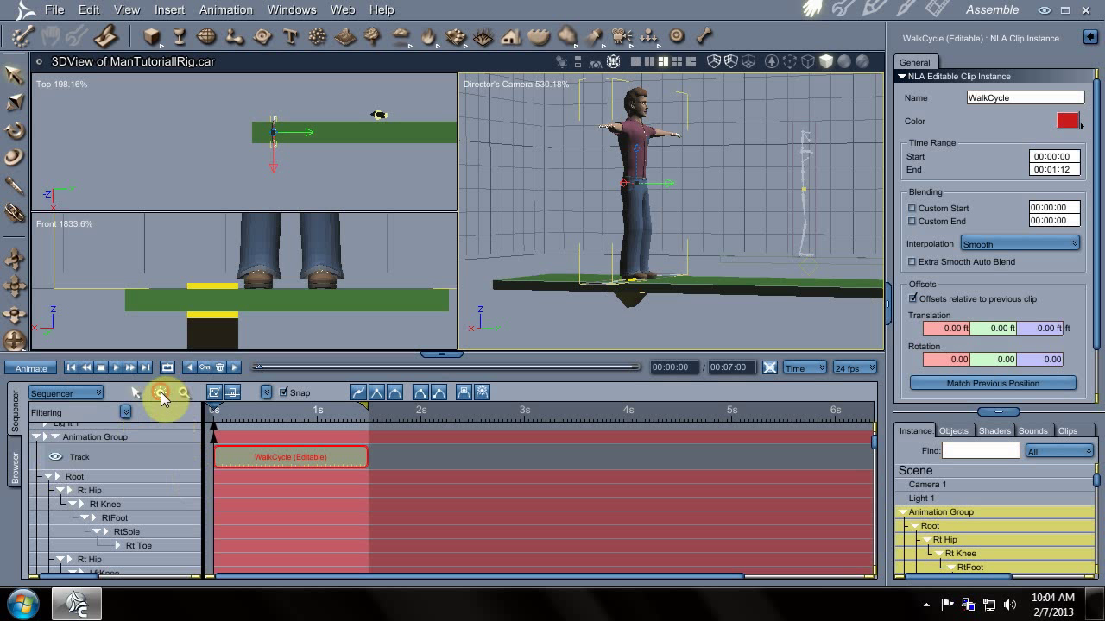
pyautogui.click(218, 489)
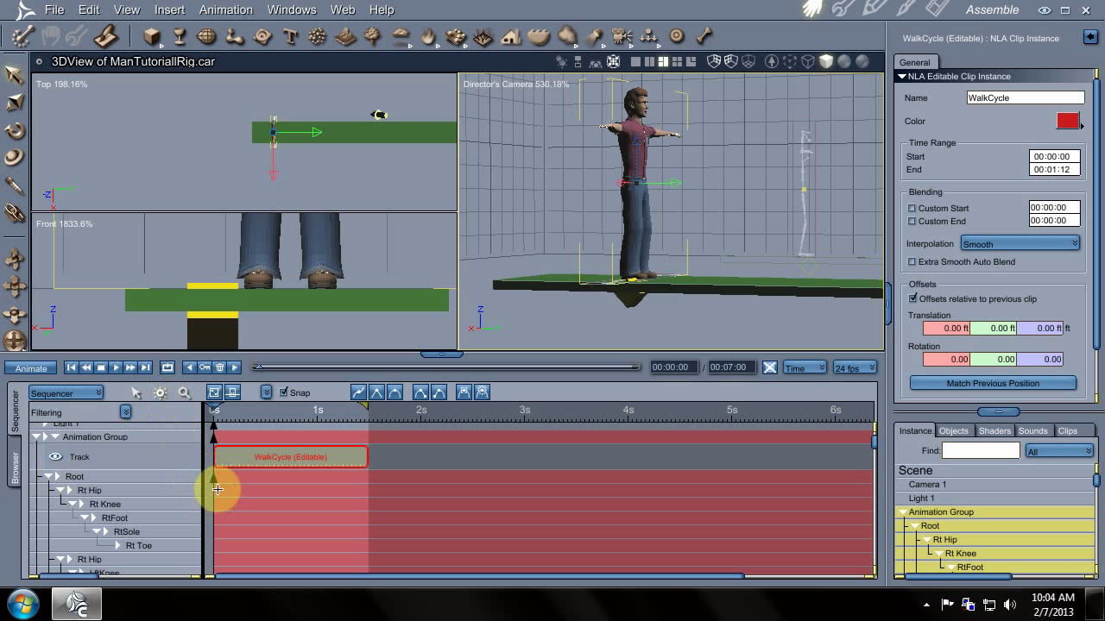
pyautogui.click(213, 490)
pyautogui.click(216, 504)
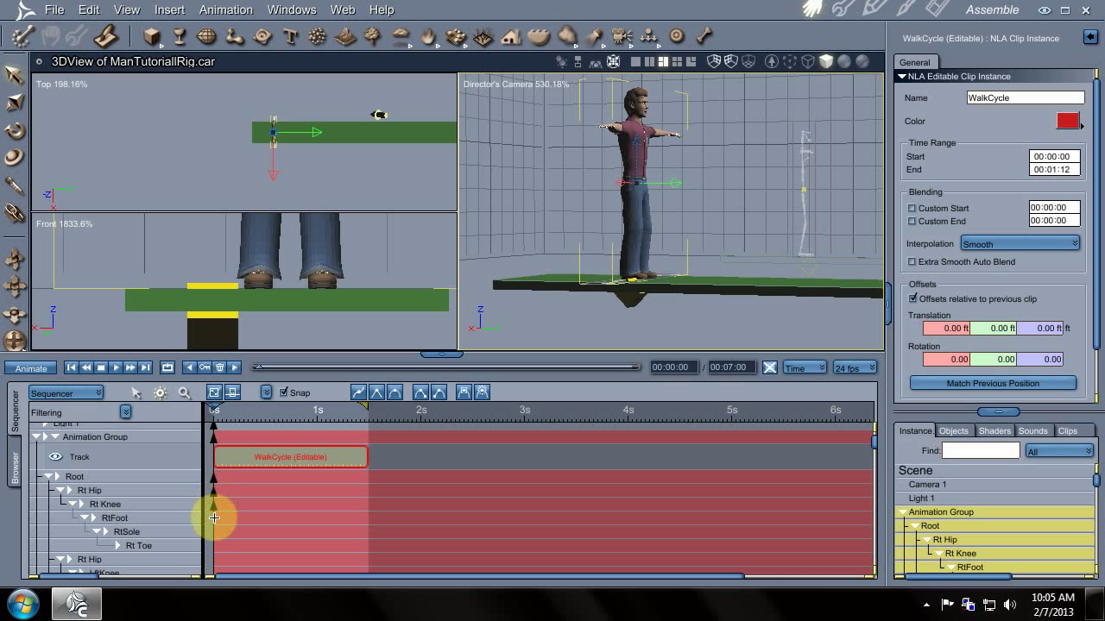
pyautogui.click(214, 517)
pyautogui.click(215, 532)
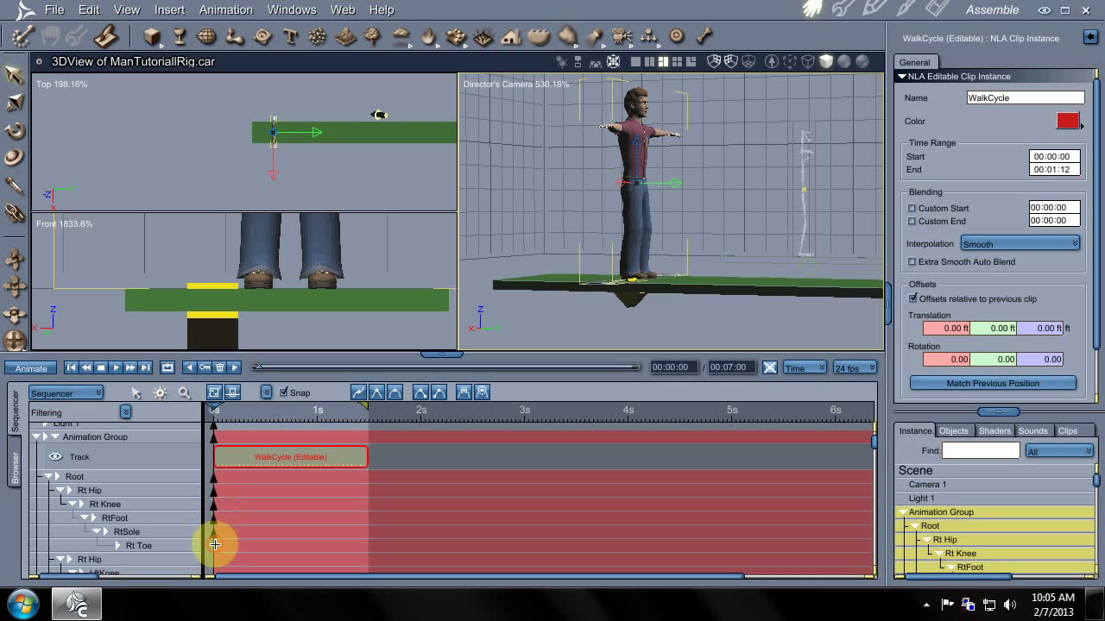
# - Add time-zero keys on Rt Toe, the second hip, LftFoot, LftToe, Belly, RibCage and Chest
pyautogui.click(215, 544)
pyautogui.scroll(-3, 222, 525)
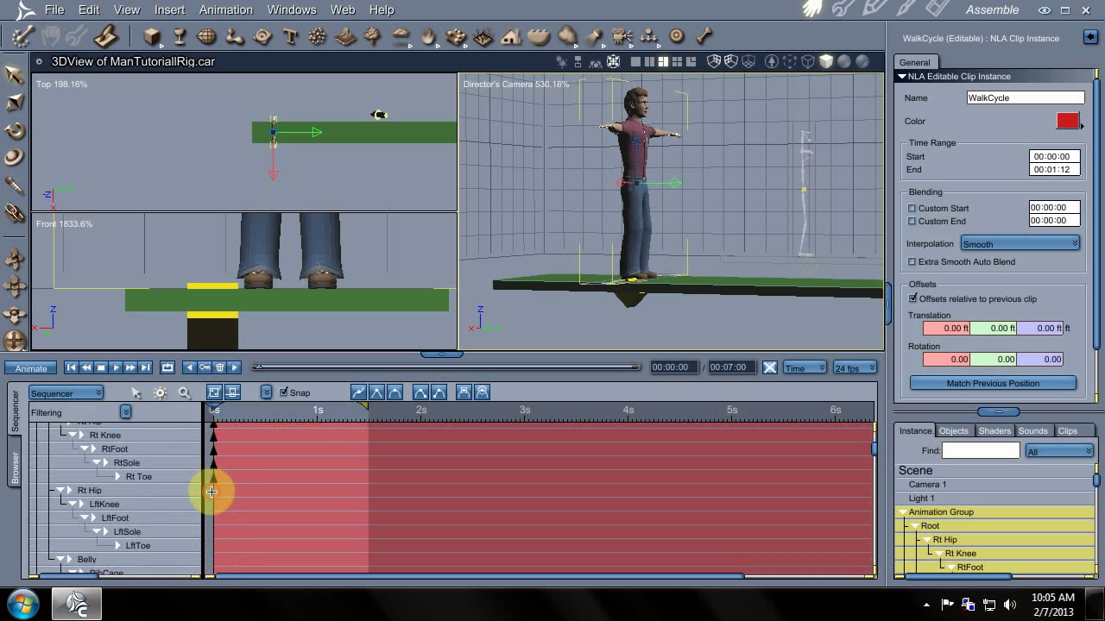
pyautogui.click(213, 490)
pyautogui.click(214, 518)
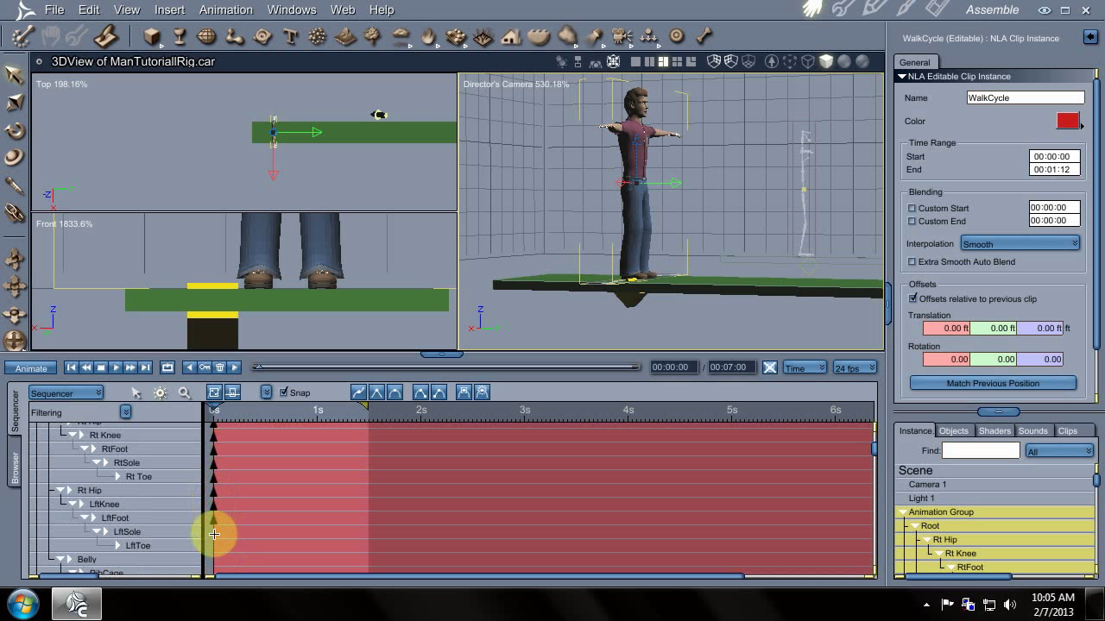
pyautogui.scroll(-2, 216, 516)
pyautogui.click(214, 511)
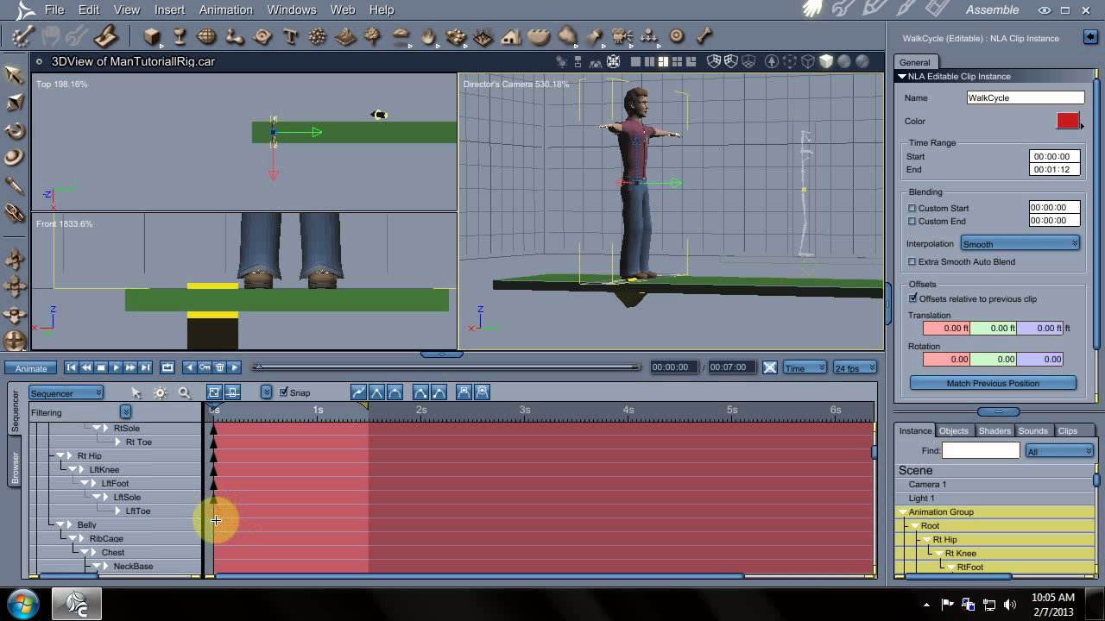
pyautogui.click(213, 525)
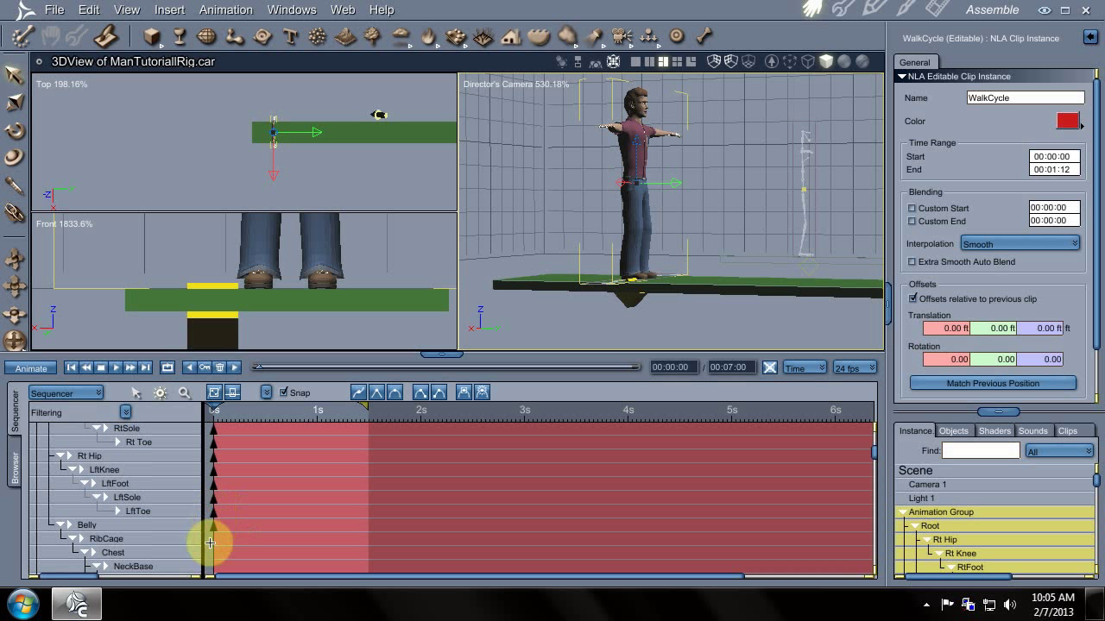
pyautogui.click(213, 539)
pyautogui.click(214, 552)
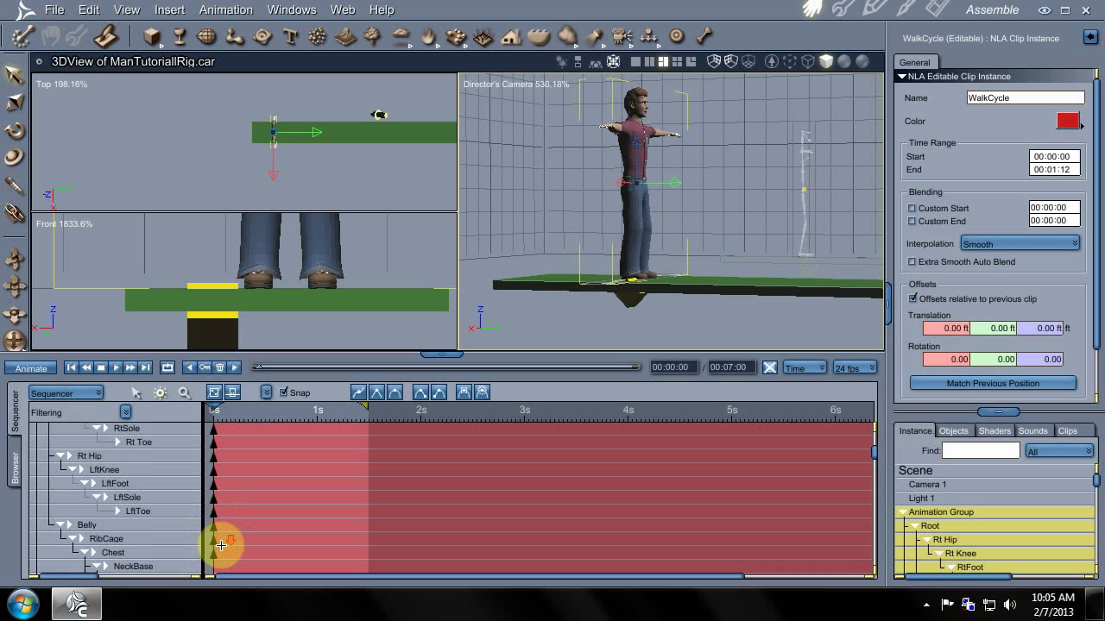
# - Add time-zero keys on NeckBase, Neck, Head, Jaw and Rt Eye
pyautogui.scroll(-4, 215, 544)
pyautogui.click(216, 496)
pyautogui.click(215, 512)
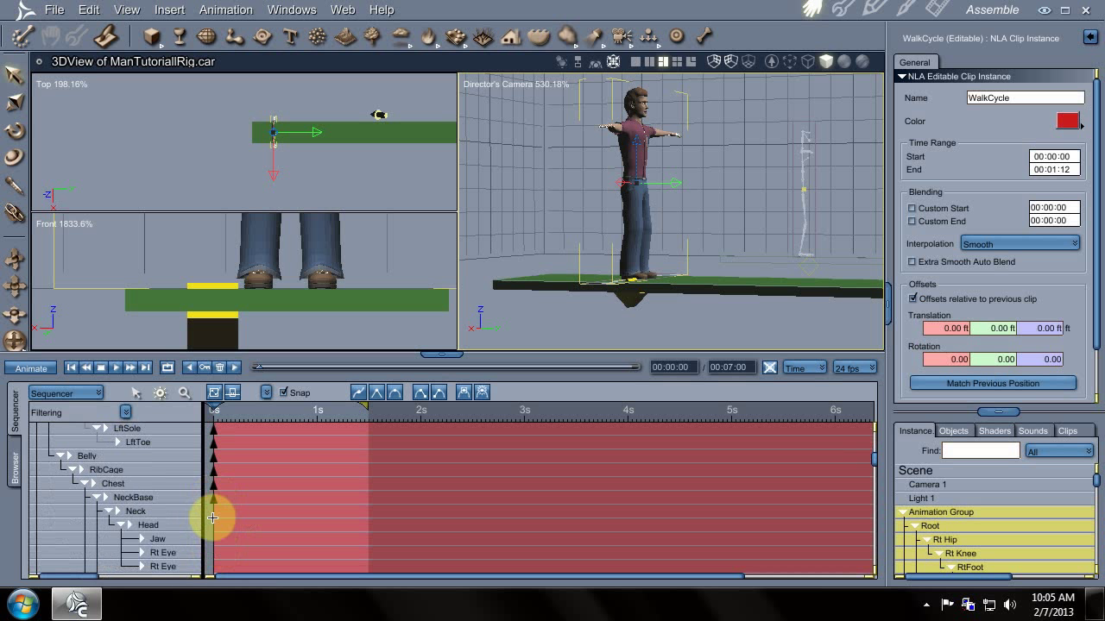
pyautogui.click(215, 525)
pyautogui.click(211, 541)
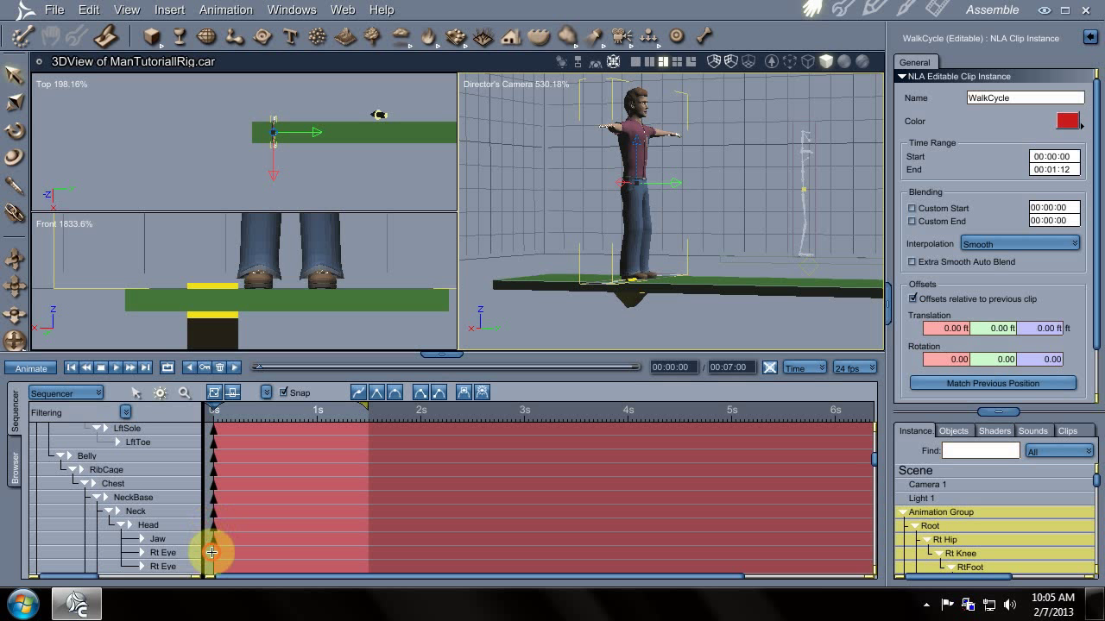
pyautogui.click(210, 555)
# - Key time zero on the second eye, RtElbow, Rt Wrist, Rt Palm and two right-hand finger tracks
pyautogui.scroll(-5, 222, 518)
pyautogui.click(212, 498)
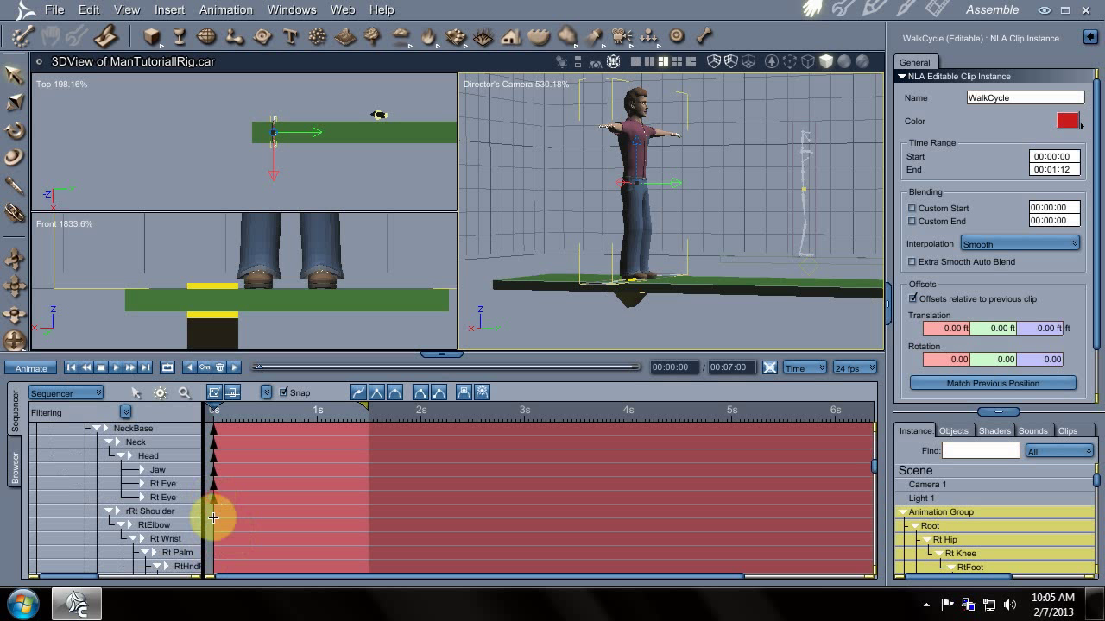
pyautogui.click(212, 524)
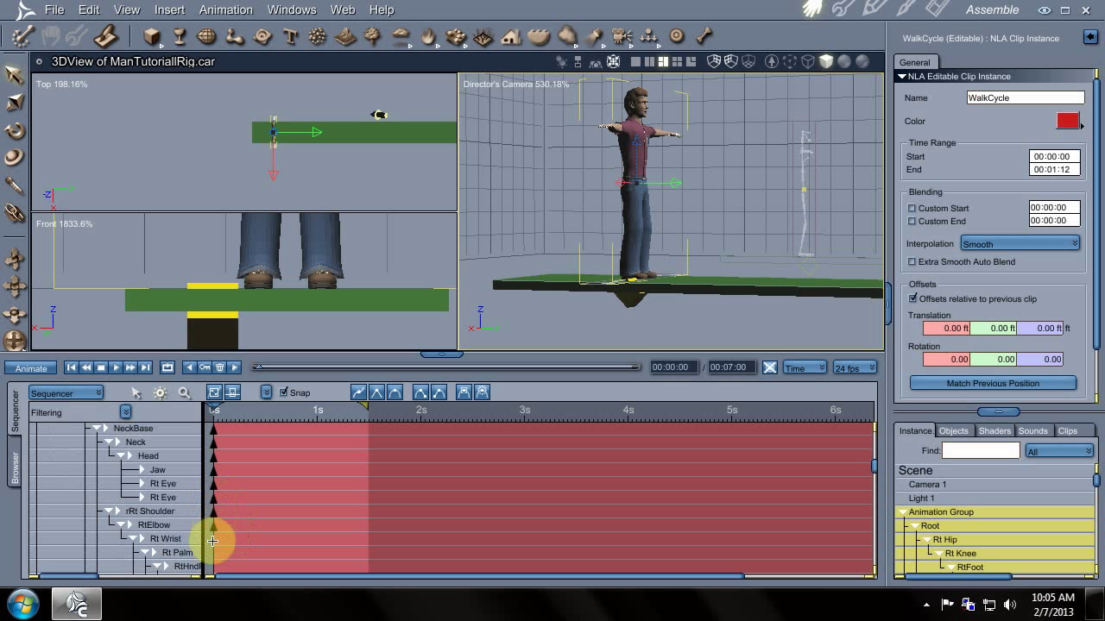
pyautogui.click(216, 540)
pyautogui.scroll(-5, 228, 524)
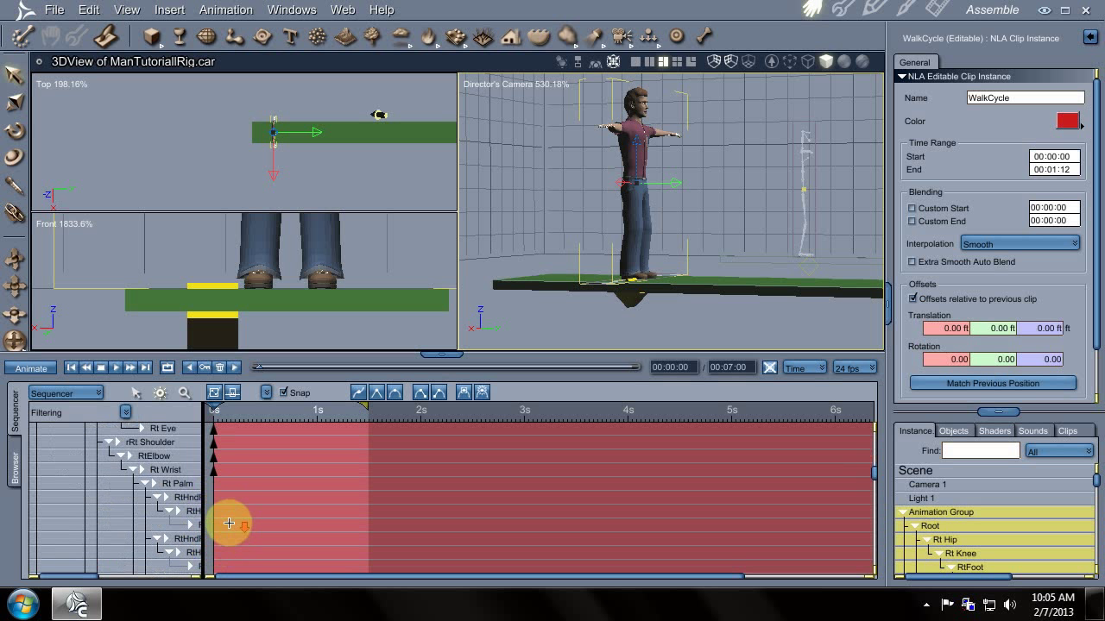
pyautogui.click(213, 481)
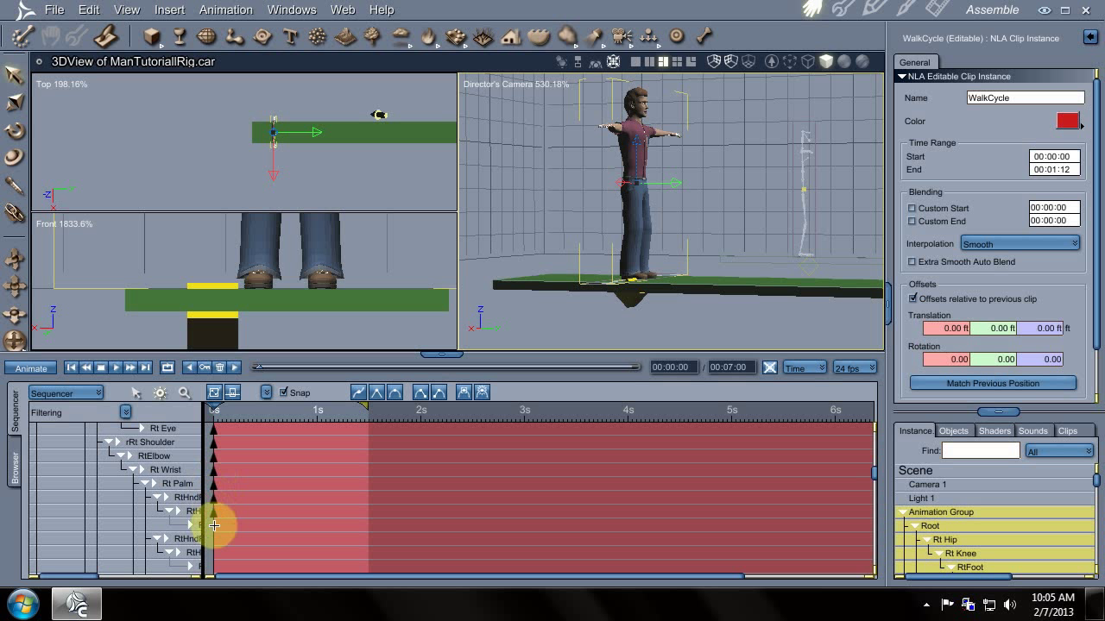
pyautogui.scroll(-5, 225, 517)
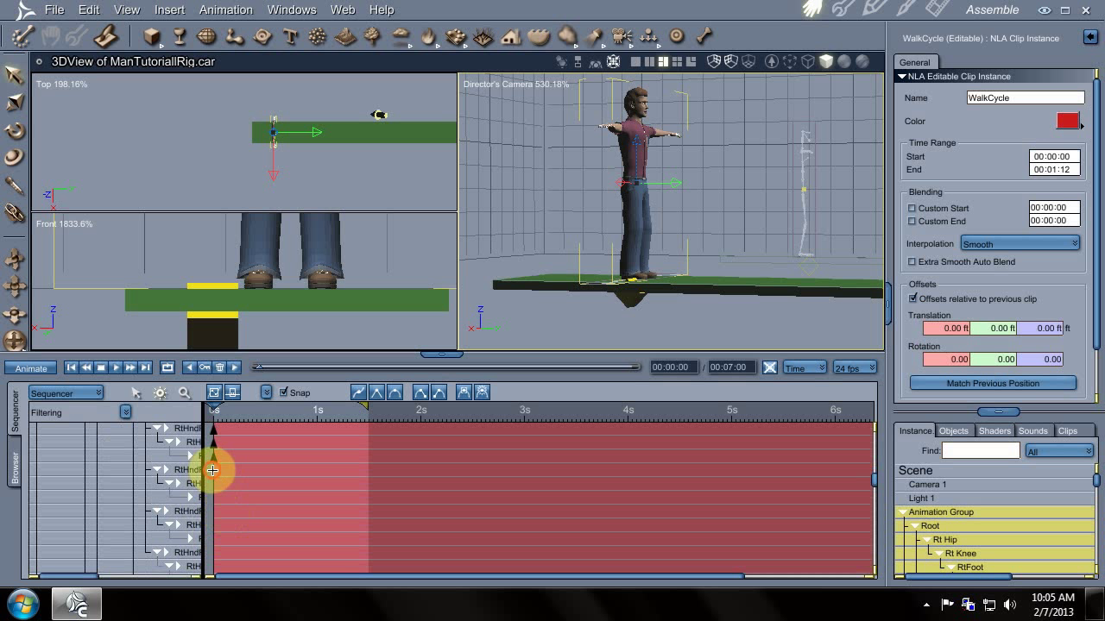
pyautogui.click(213, 504)
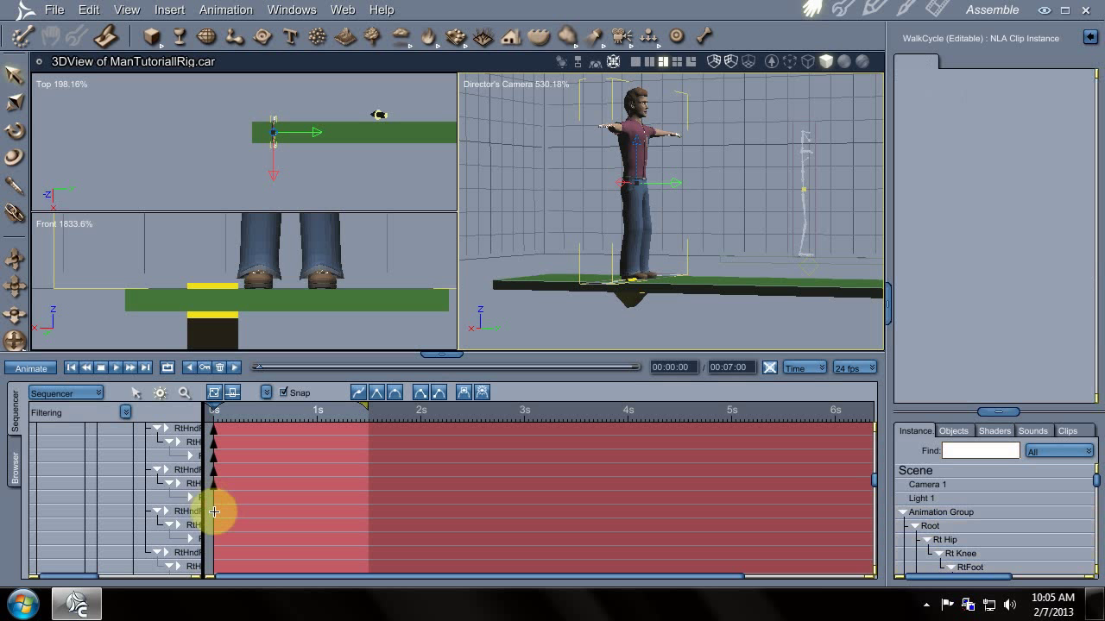
pyautogui.click(221, 495)
pyautogui.scroll(-3, 216, 496)
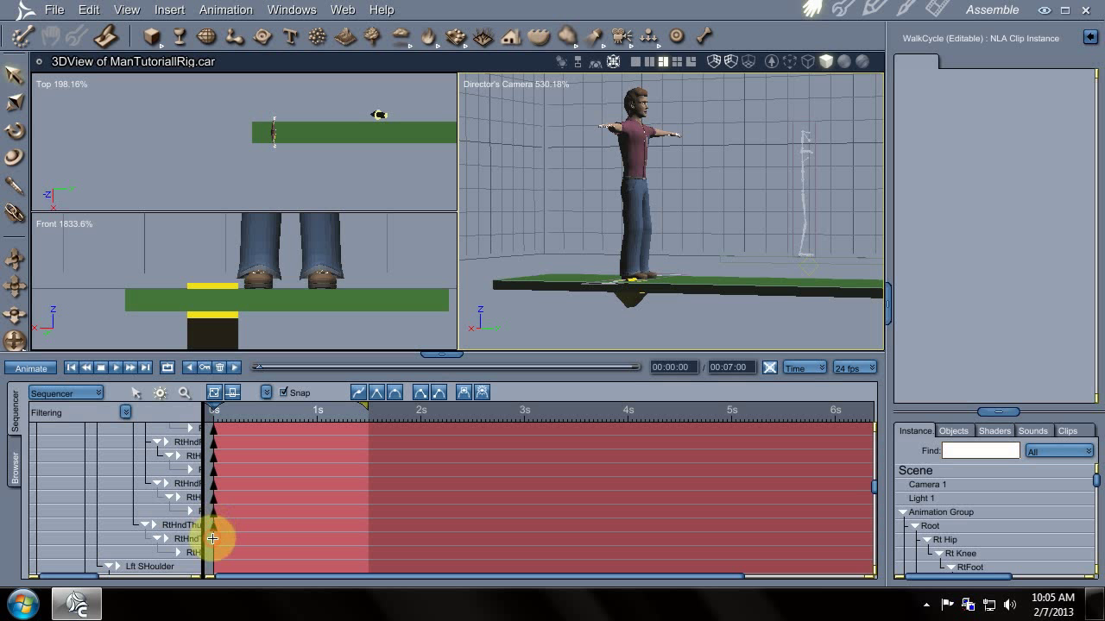
pyautogui.scroll(-3, 212, 539)
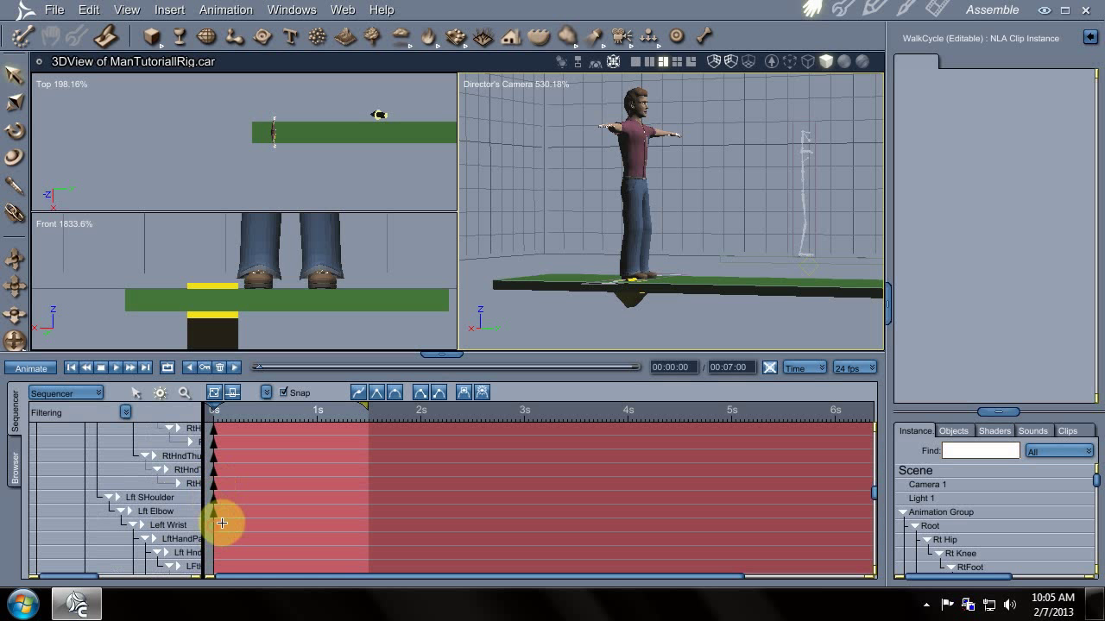
pyautogui.scroll(-1, 220, 517)
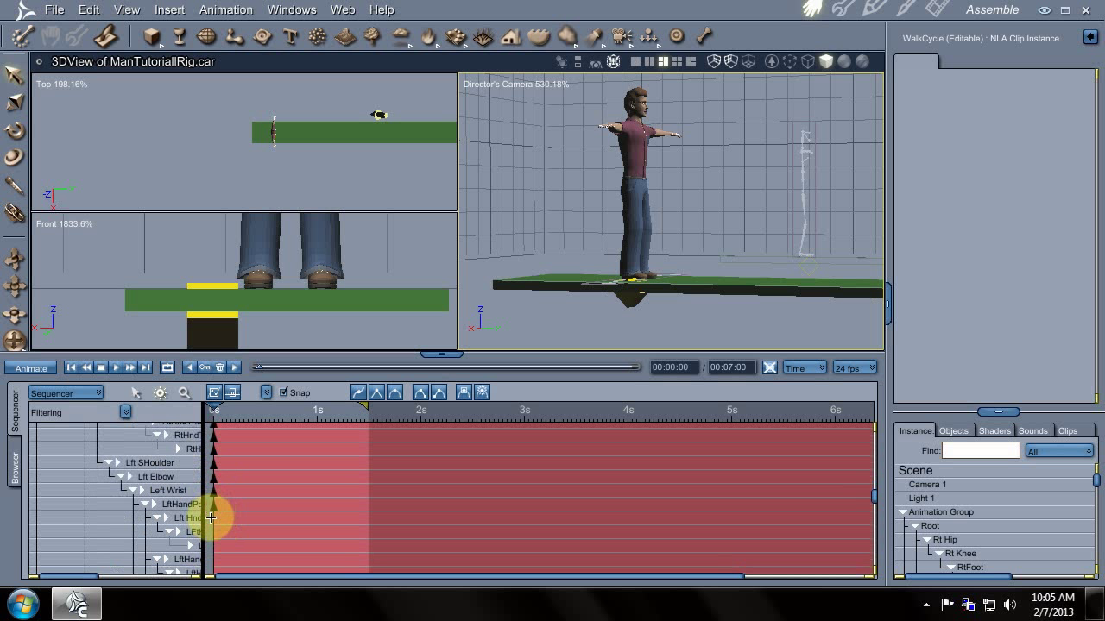
pyautogui.scroll(-2, 216, 525)
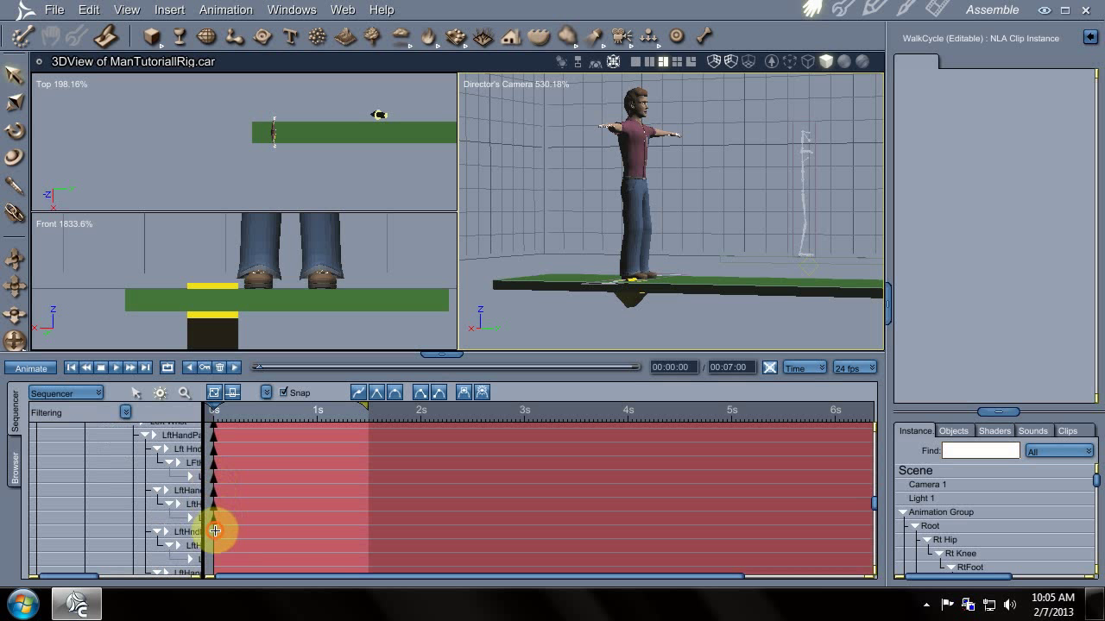
pyautogui.scroll(-1, 233, 507)
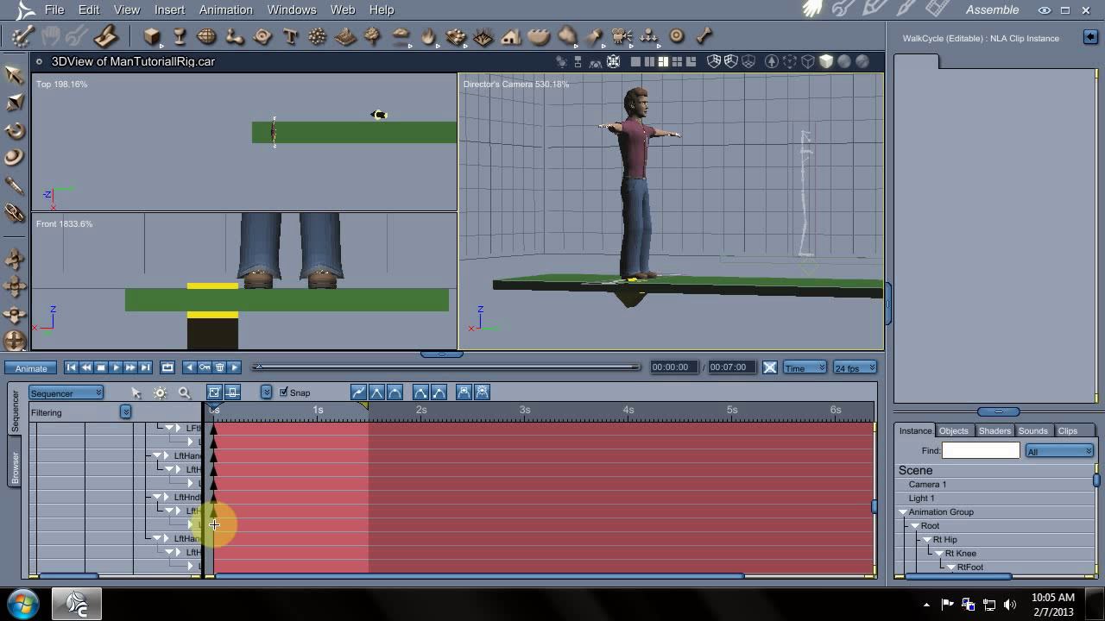
pyautogui.scroll(-2, 214, 509)
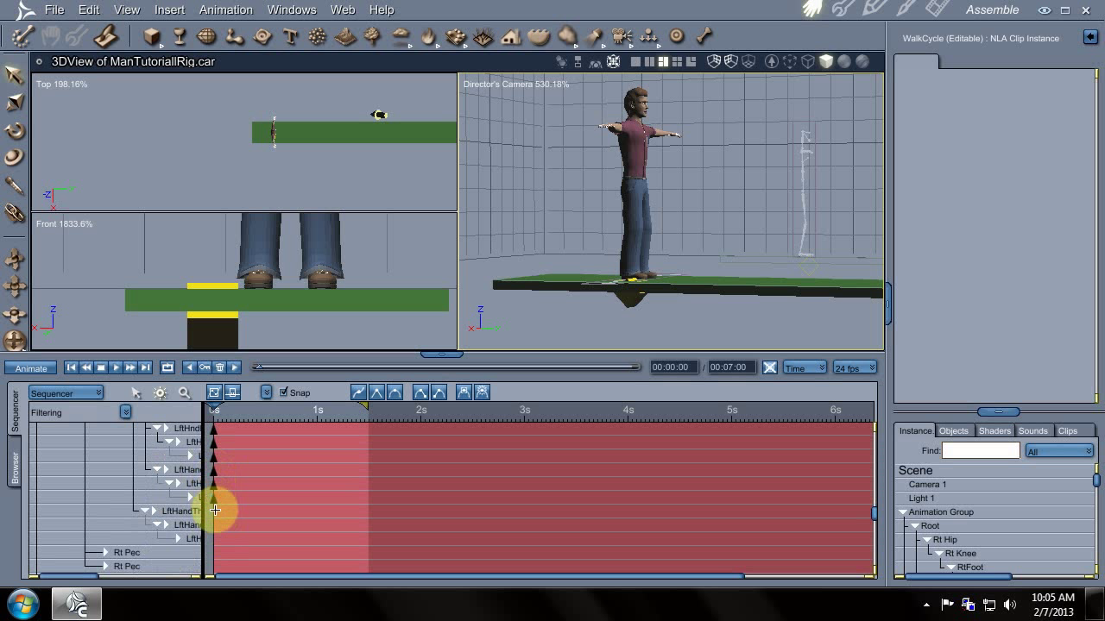
pyautogui.scroll(-1, 215, 534)
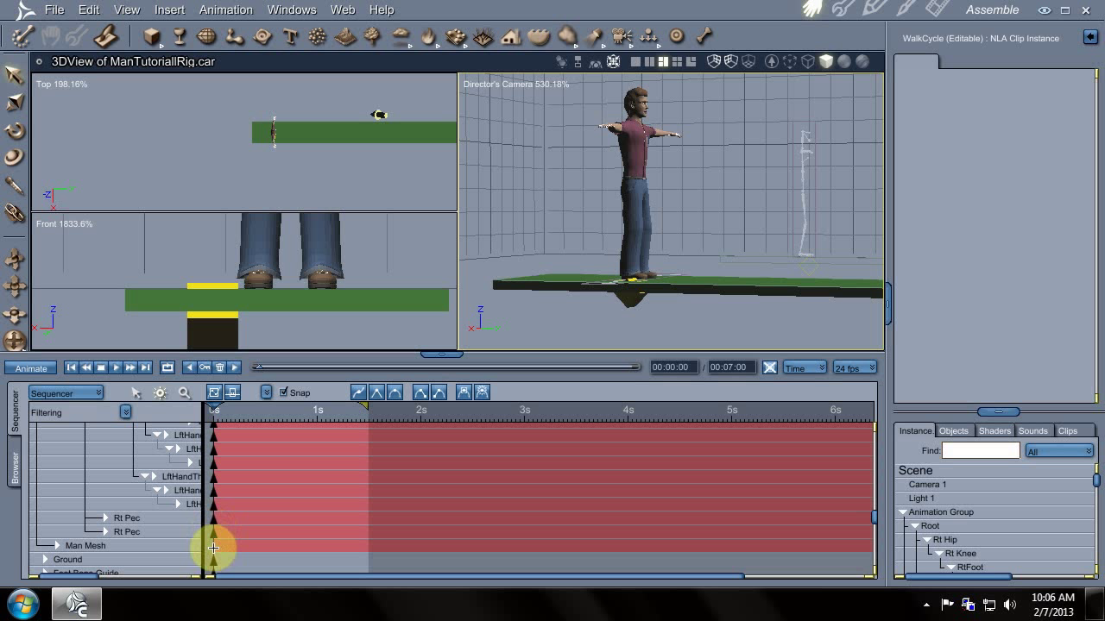
pyautogui.scroll(10, 271, 504)
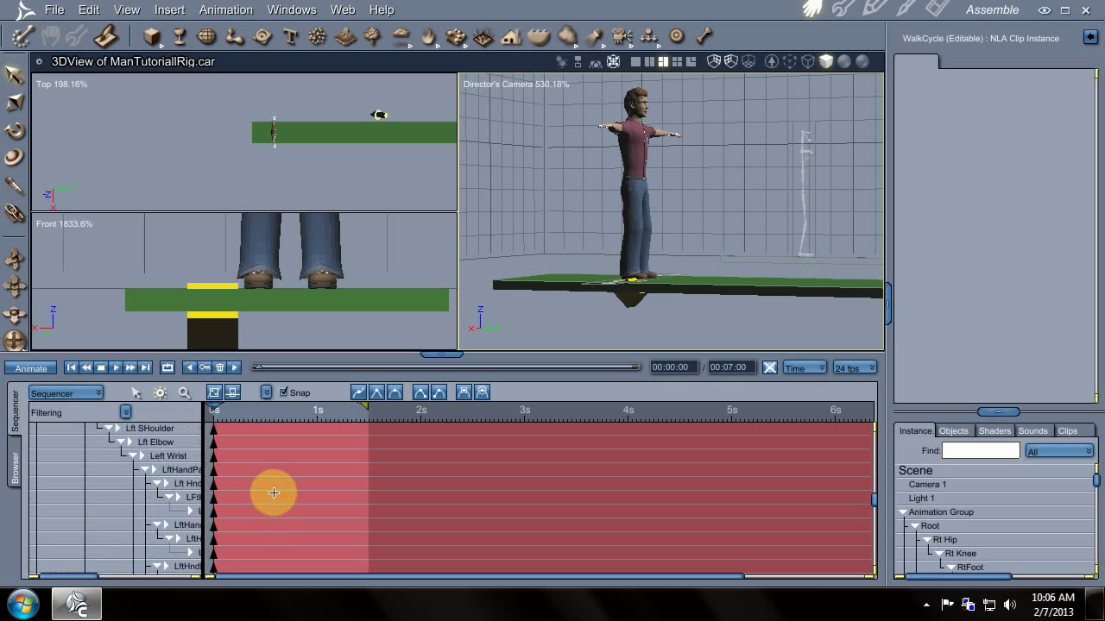
pyautogui.scroll(4, 278, 469)
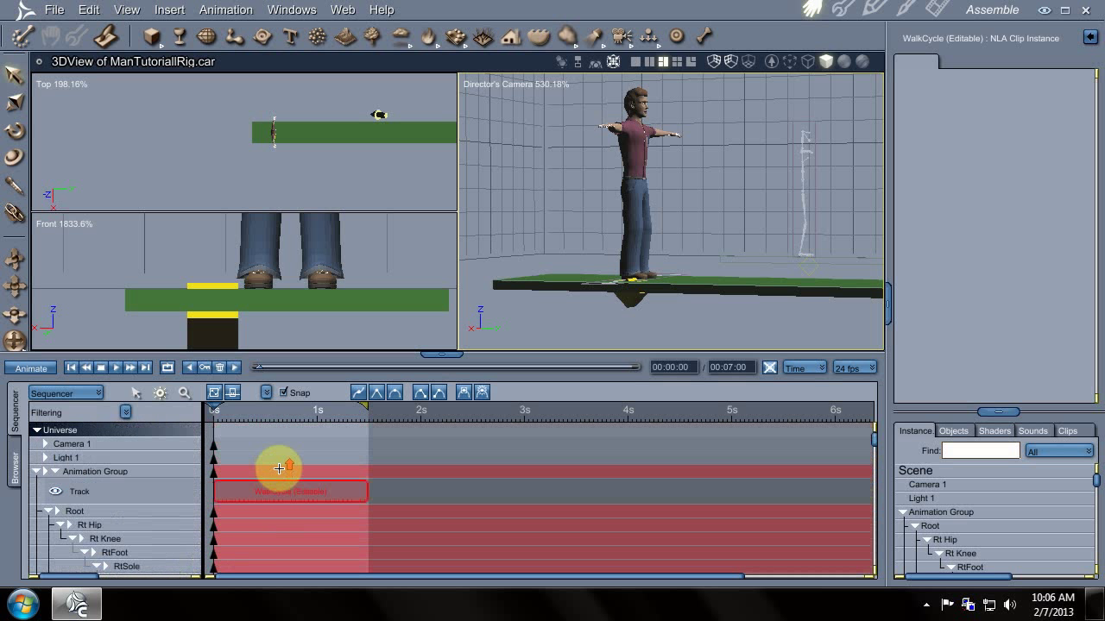
# - Return to the selection arrow and select the Feet Bone Guide cube under the character's feet
pyautogui.click(135, 393)
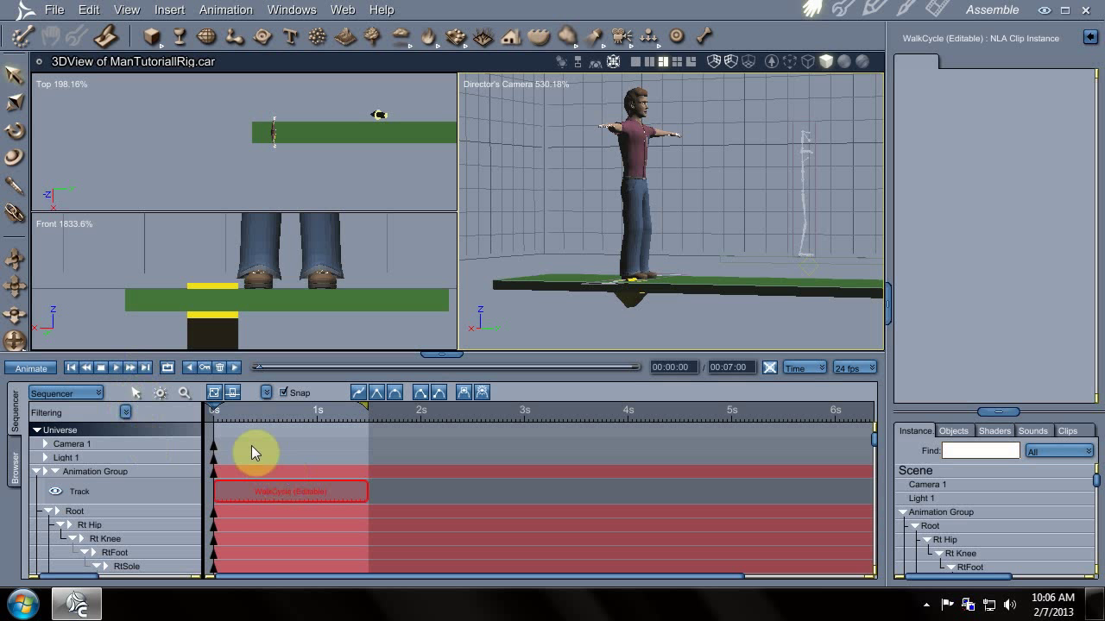
pyautogui.click(631, 301)
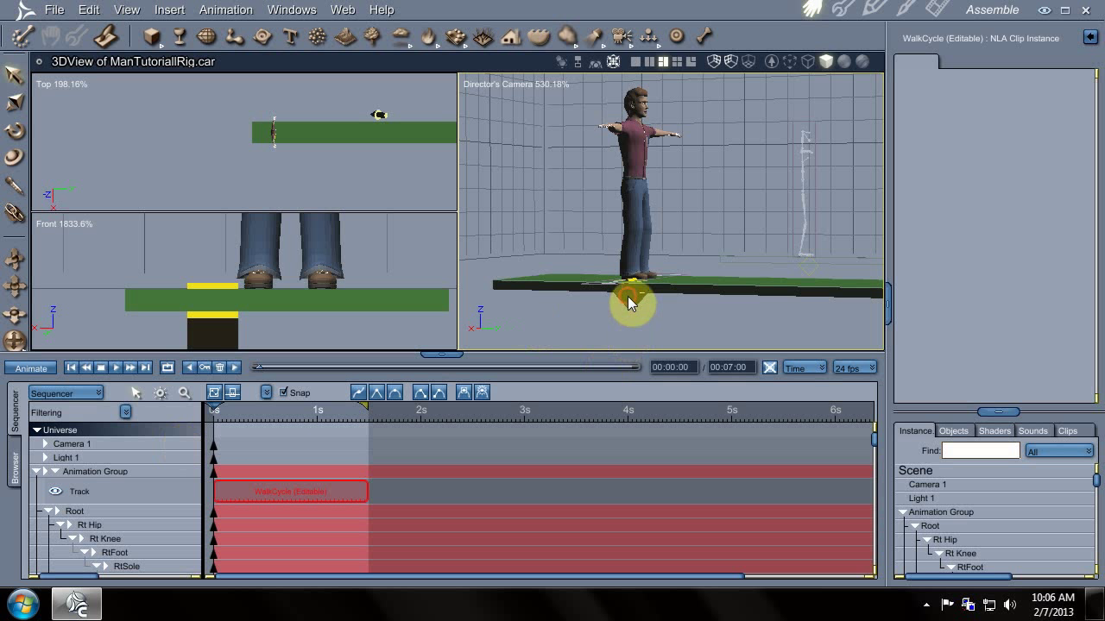